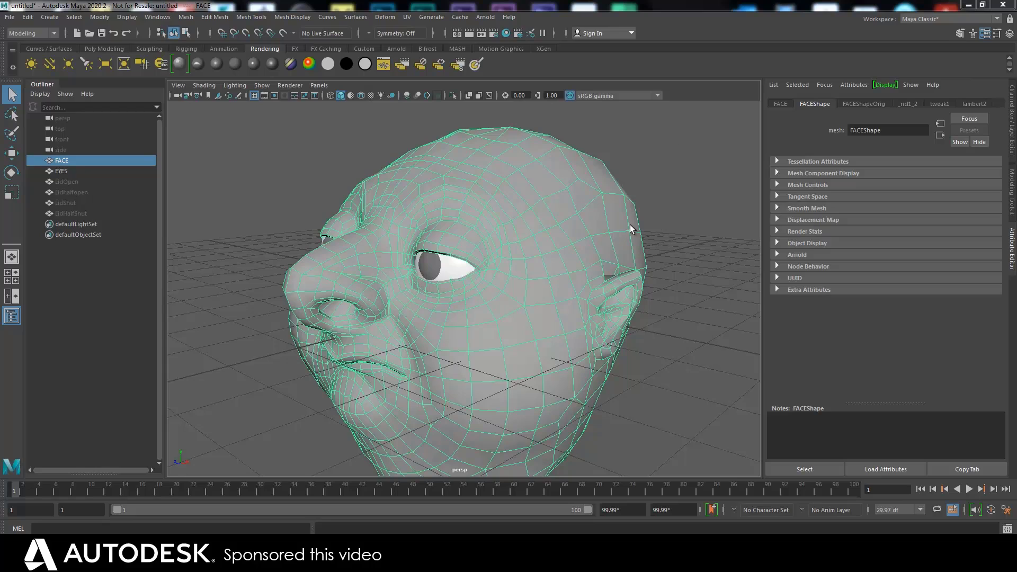
Step: Open the Bifrost Graph Editor and create a new graph, keeping the head model and object list in view
left_click_drag(661, 218, 627, 228, "alt")
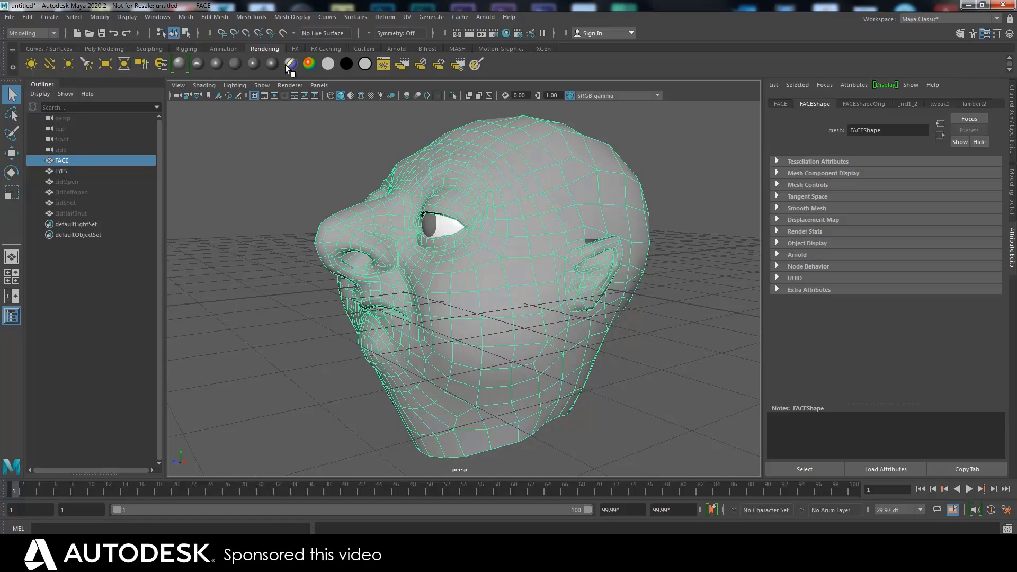
left_click(425, 49)
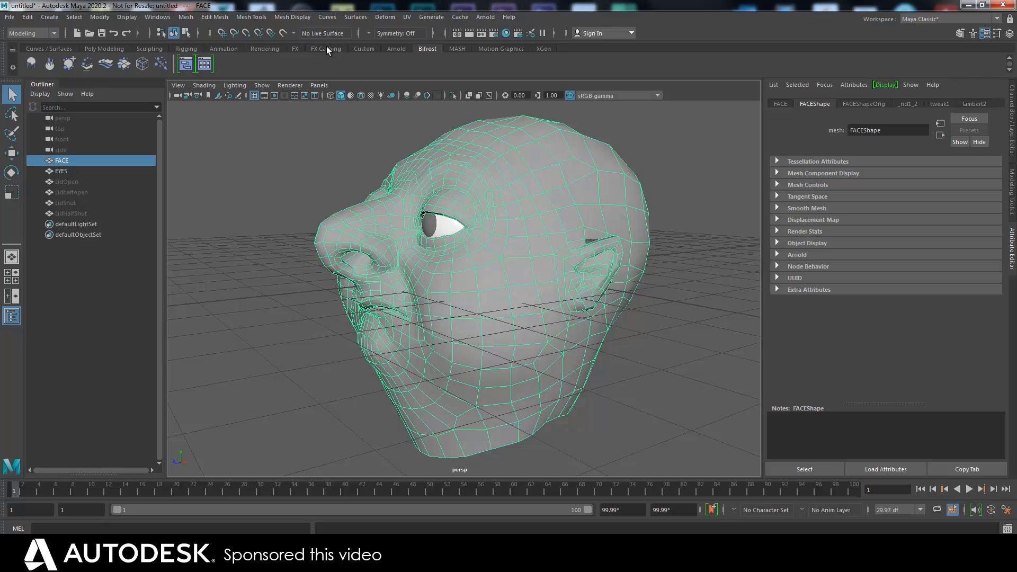
left_click(186, 64)
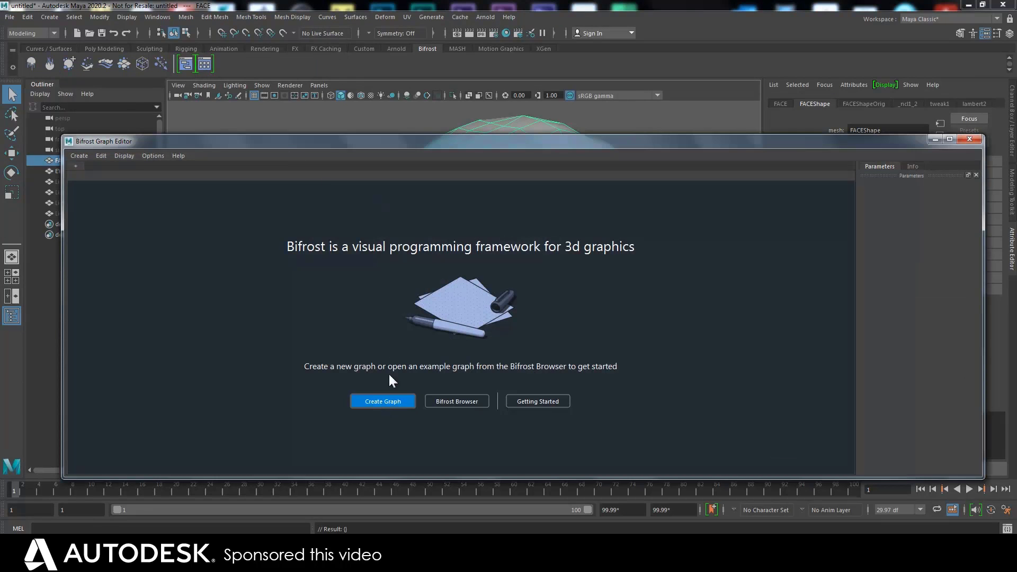
left_click(384, 401)
left_click_drag(517, 143, 526, 240)
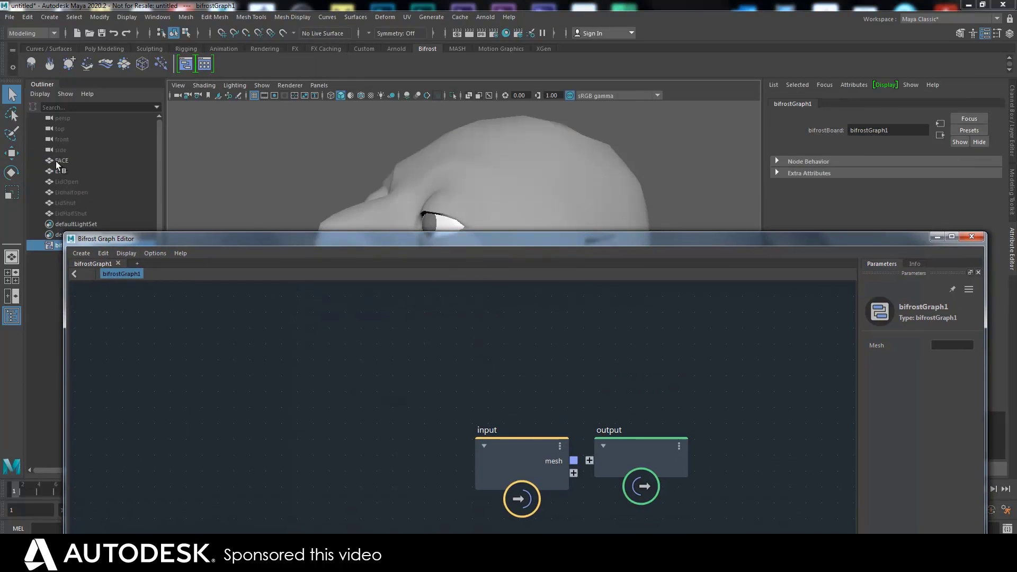
Step: Add the FACE, LidOpen and Lidhalfopen meshes to the graph as input nodes and stack them in a column
left_click_drag(56, 162, 66, 174)
left_click_drag(296, 354, 297, 355)
left_click_drag(384, 238, 394, 281)
left_click_drag(52, 179, 262, 494)
left_click_drag(312, 416, 267, 397)
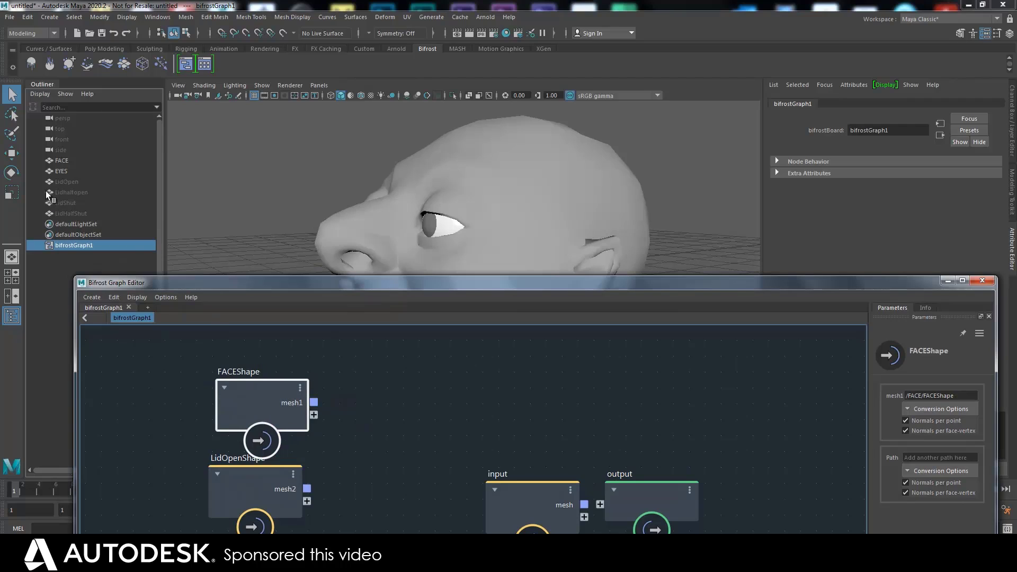
left_click_drag(46, 191, 232, 520)
left_click_drag(266, 407, 266, 375)
left_click_drag(257, 488, 257, 450)
left_click_drag(258, 531, 258, 510)
Step: Add the LidShut and LidHalfShut meshes to the graph as input nodes
middle_click_drag(344, 421, 357, 339)
left_click_drag(52, 202, 264, 511)
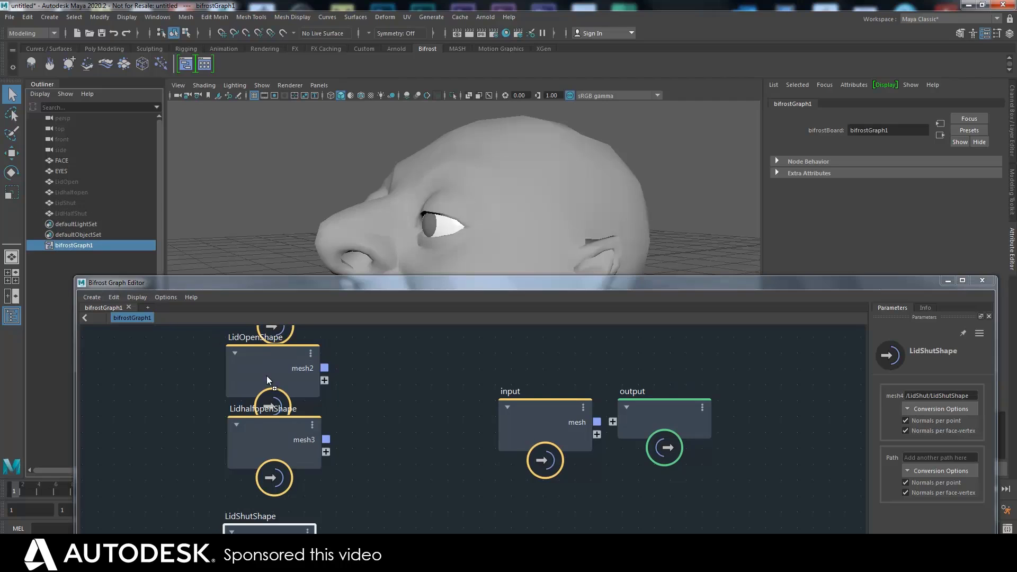
left_click_drag(321, 438, 365, 475)
Step: Arrange the mesh input nodes in a column ordered LidOpenShape, LidhalfopenShape, FACEShape, LidHalfShutShape, LidShutShape
left_click_drag(458, 281, 475, 123)
left_click_drag(301, 367, 284, 417)
scroll(309, 348, "down", 6)
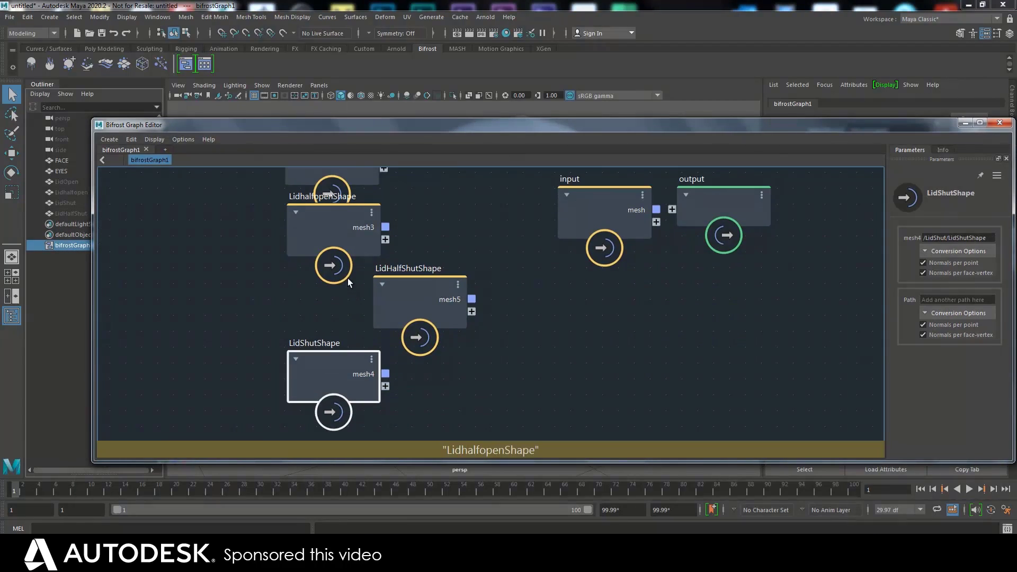
middle_click_drag(276, 373, 291, 357, "alt")
left_click_drag(322, 257, 316, 342)
left_click_drag(324, 291, 328, 242)
left_click_drag(315, 352, 325, 306)
left_click_drag(314, 366, 332, 429)
left_click(328, 417)
left_click(327, 398)
left_click_drag(330, 382, 329, 390)
right_click_drag(408, 323, 431, 306, "alt")
middle_click_drag(440, 295, 485, 254, "alt")
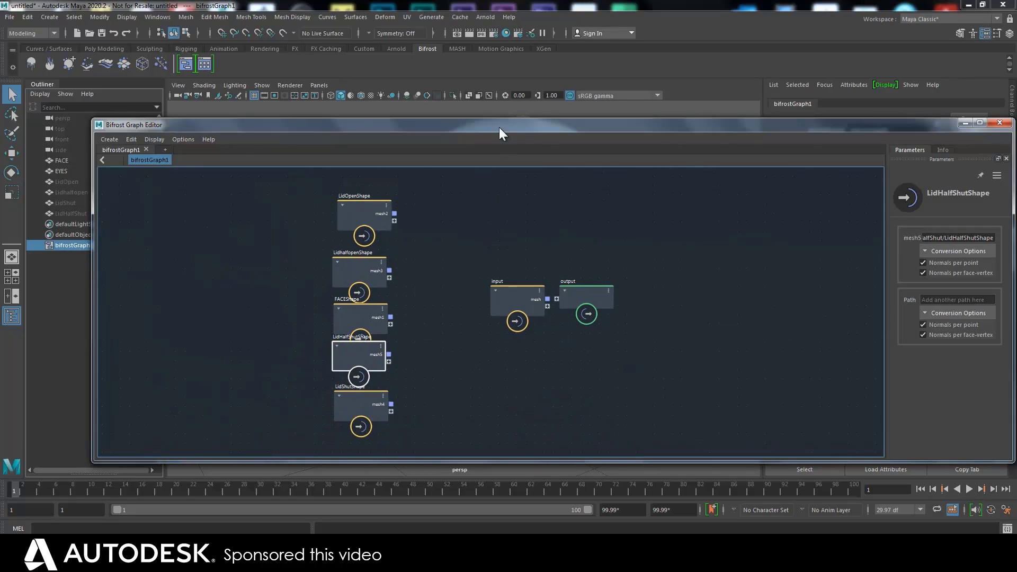
Step: Compare the eyelid poses by showing and hiding the LidOpen, LidShut and FACE meshes in turn, ending with FACE shown
left_click_drag(501, 126, 525, 298)
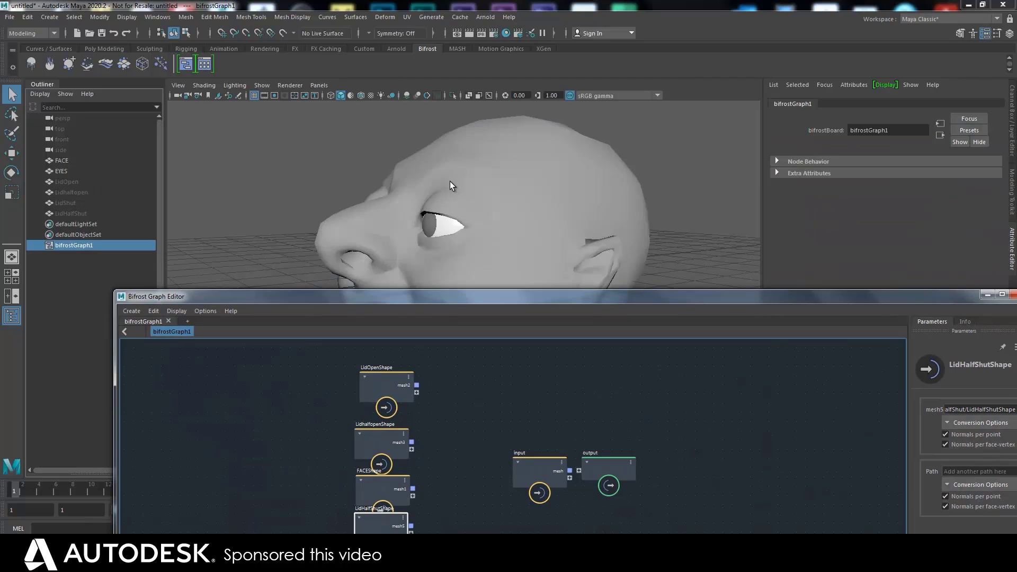
left_click(63, 181)
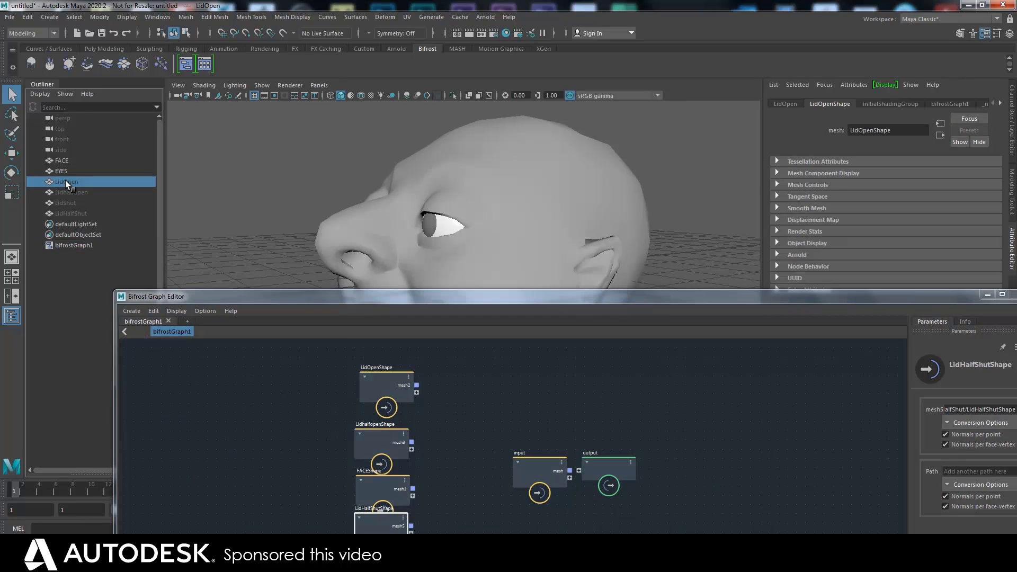
left_click(61, 161)
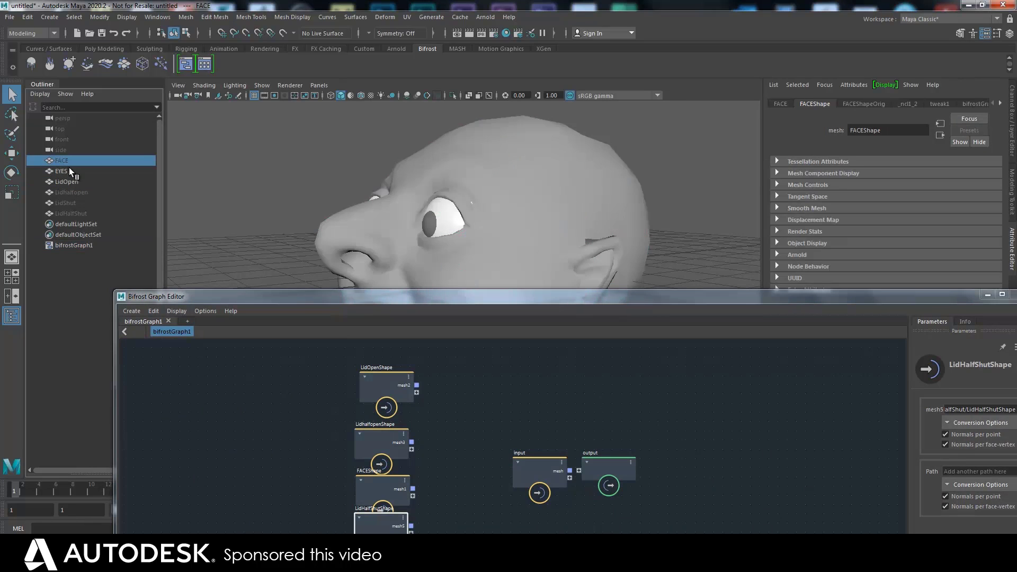
left_click(67, 190)
left_click(68, 183)
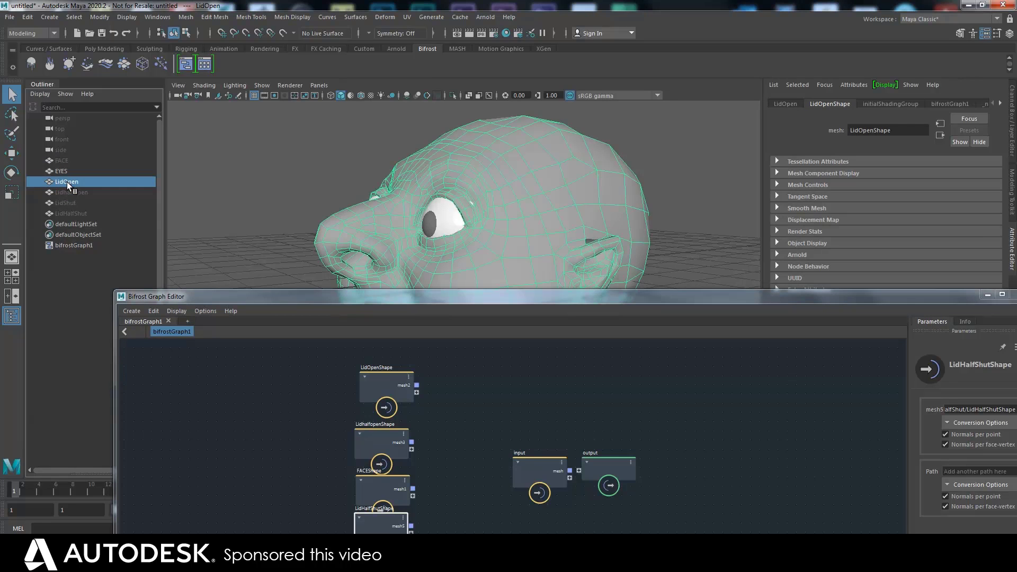
key("ctrl+h")
left_click(62, 203)
key("shift+h")
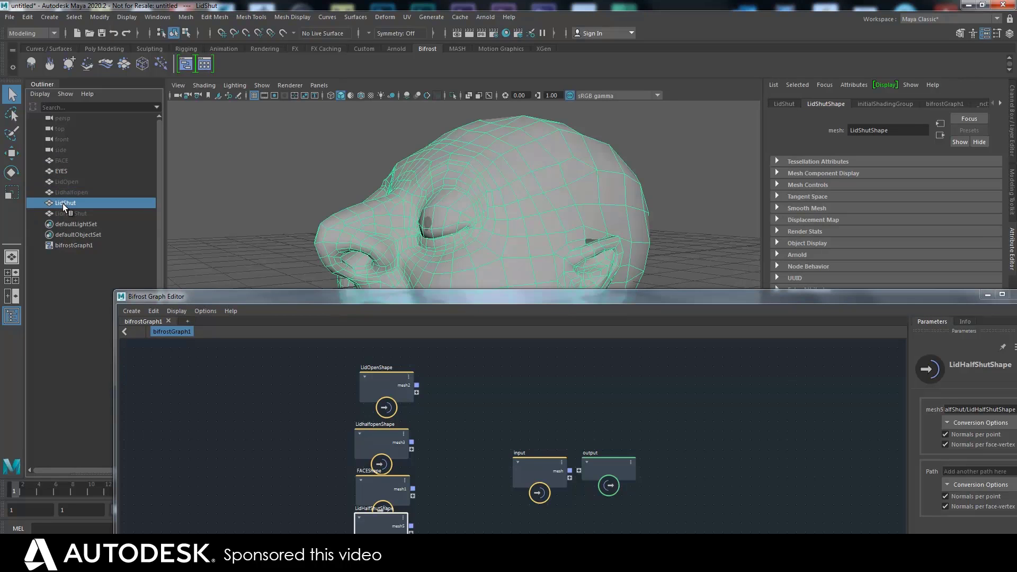
key("ctrl+h")
left_click(61, 161)
key("shift+h")
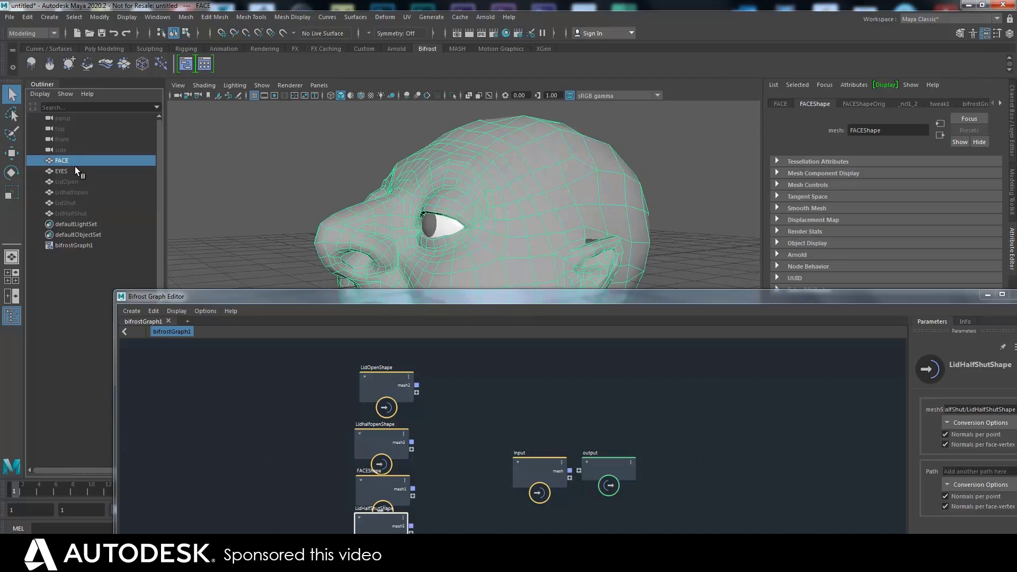
key("ctrl+h")
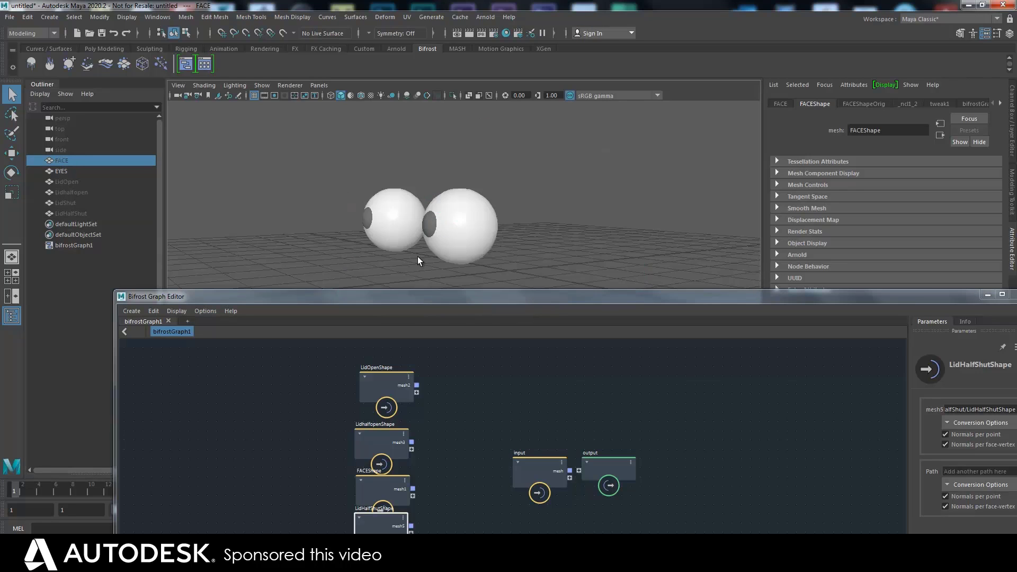
key("shift+h")
Step: Delete the default input node from the graph and move the output node farther from the mesh inputs
left_click_drag(412, 301, 355, 176)
left_click(588, 341)
left_click(468, 335)
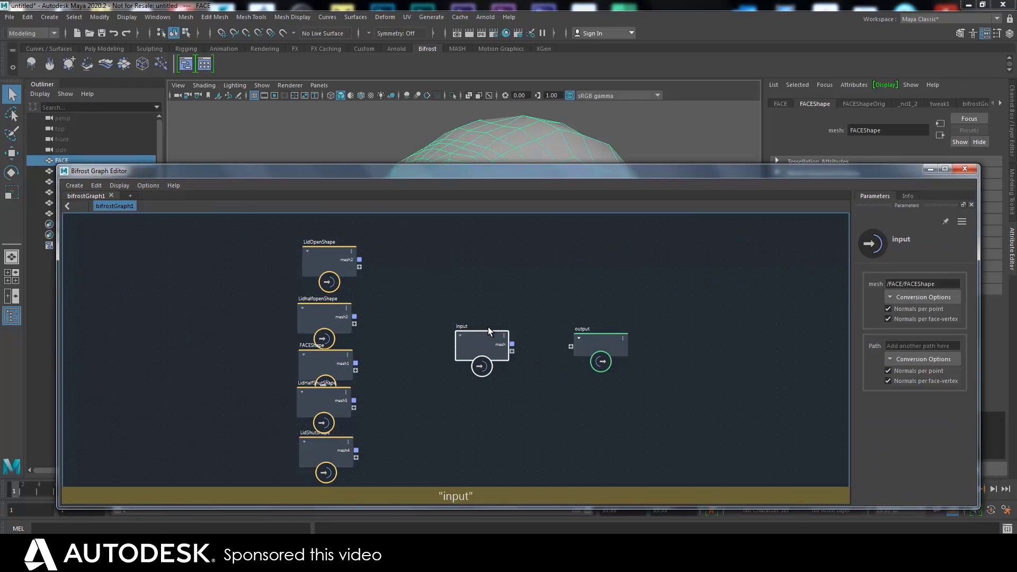
key("Delete")
left_click(602, 341)
left_click_drag(602, 342, 622, 328)
Step: Space the five mesh input nodes evenly in their column
left_click_drag(328, 262, 320, 256)
left_click_drag(317, 315, 316, 304)
left_click_drag(316, 367, 316, 357)
left_click_drag(314, 403, 316, 409)
left_click_drag(314, 455, 317, 459)
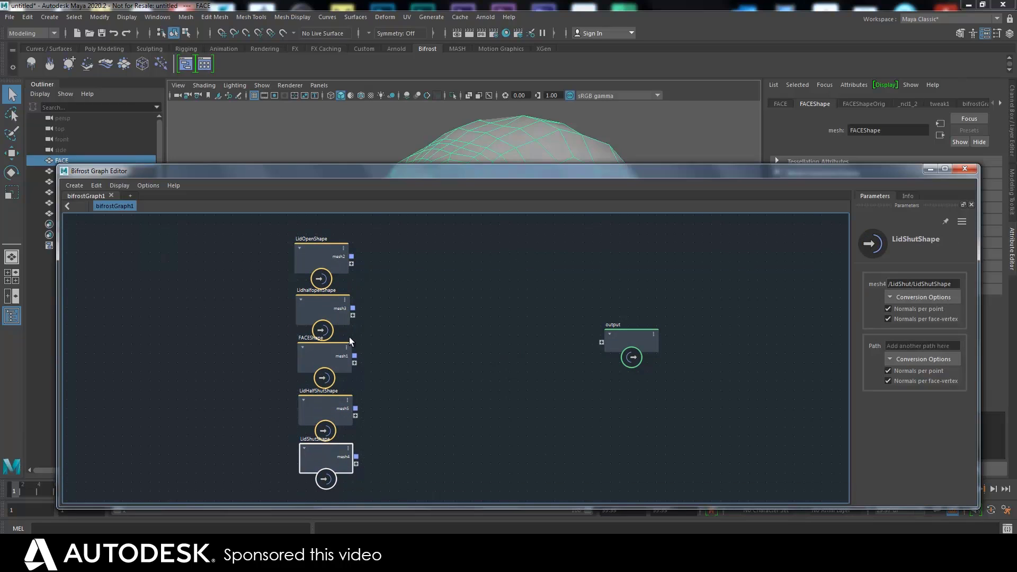
Step: Add a FitBezCurve node and place it between the mesh inputs and the output node
key("Tab")
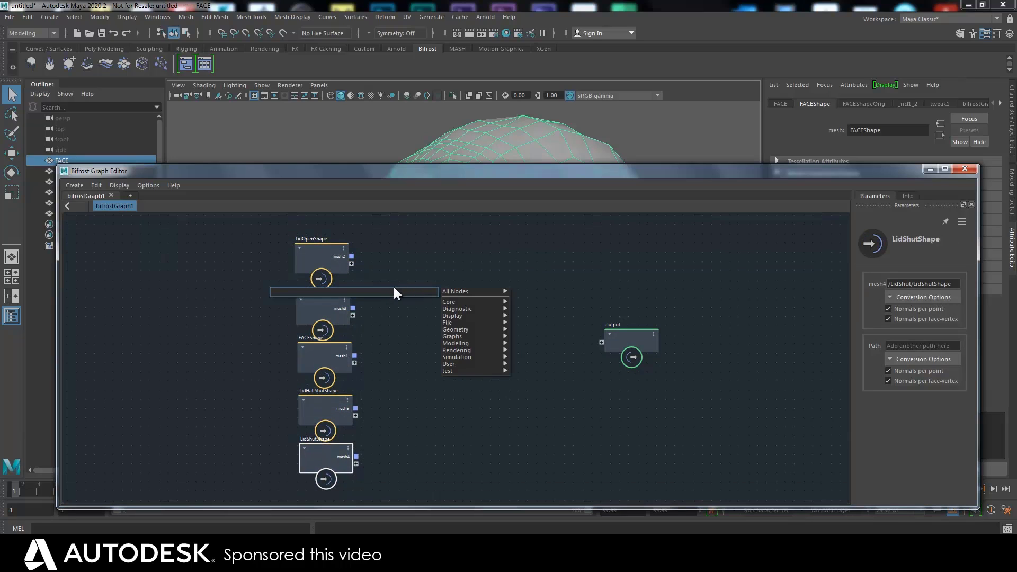
type("fi")
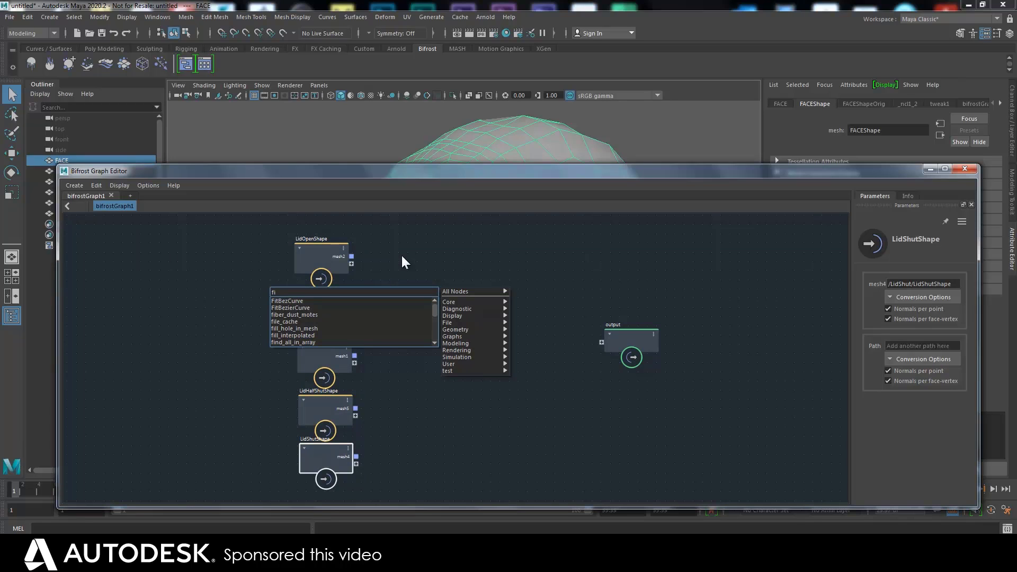
left_click(288, 303)
left_click_drag(298, 297, 516, 297)
left_click_drag(542, 172, 539, 130)
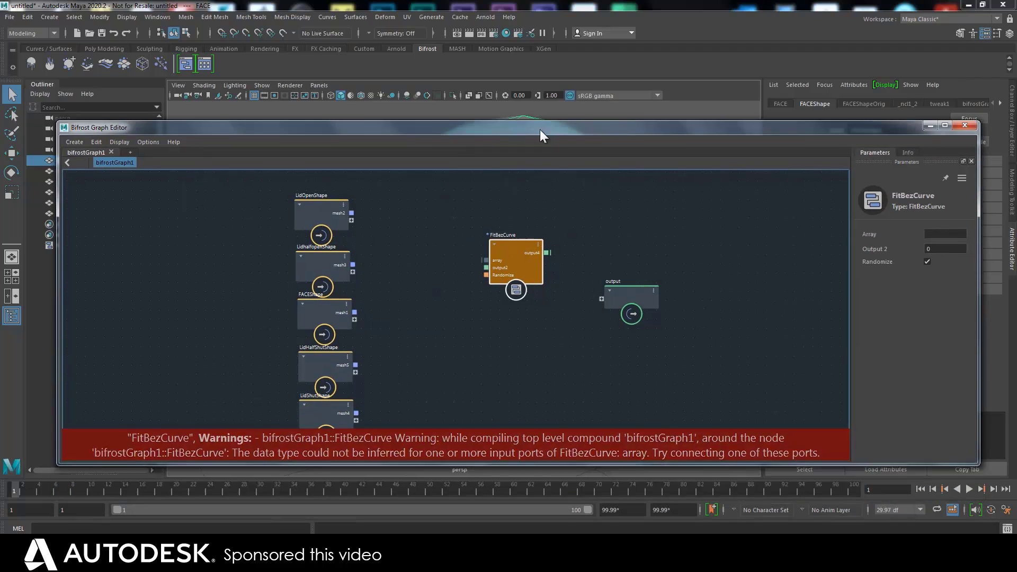
left_click_drag(502, 247, 501, 245)
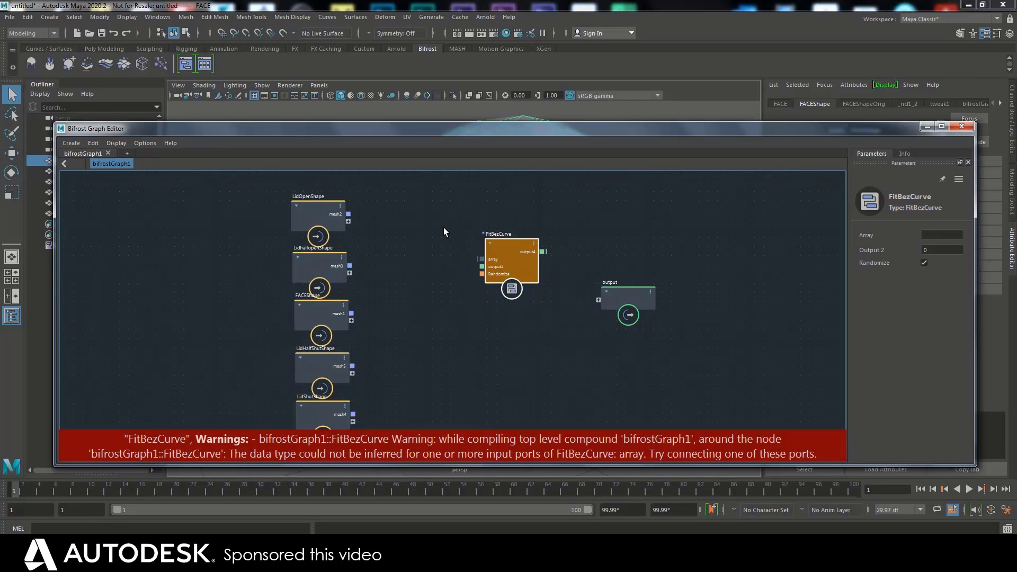
Step: Shift the five mesh input nodes slightly upward so the whole column fits in the graph view
left_click_drag(327, 227, 328, 223)
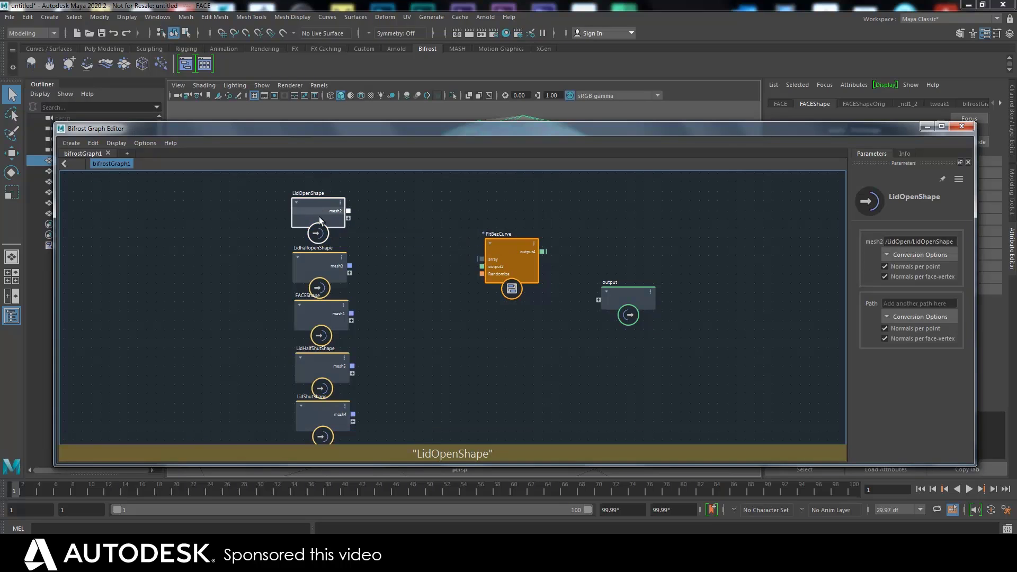
left_click_drag(318, 269, 319, 261)
left_click_drag(316, 329, 317, 322)
left_click_drag(317, 367, 315, 359)
left_click_drag(321, 419, 321, 413)
key("Tab")
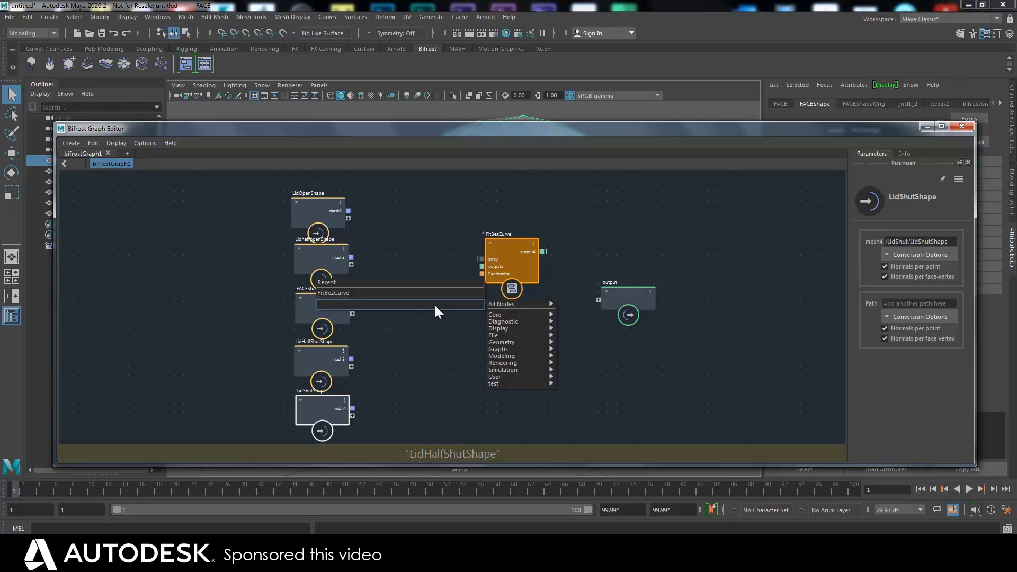
mouse_move(501, 357)
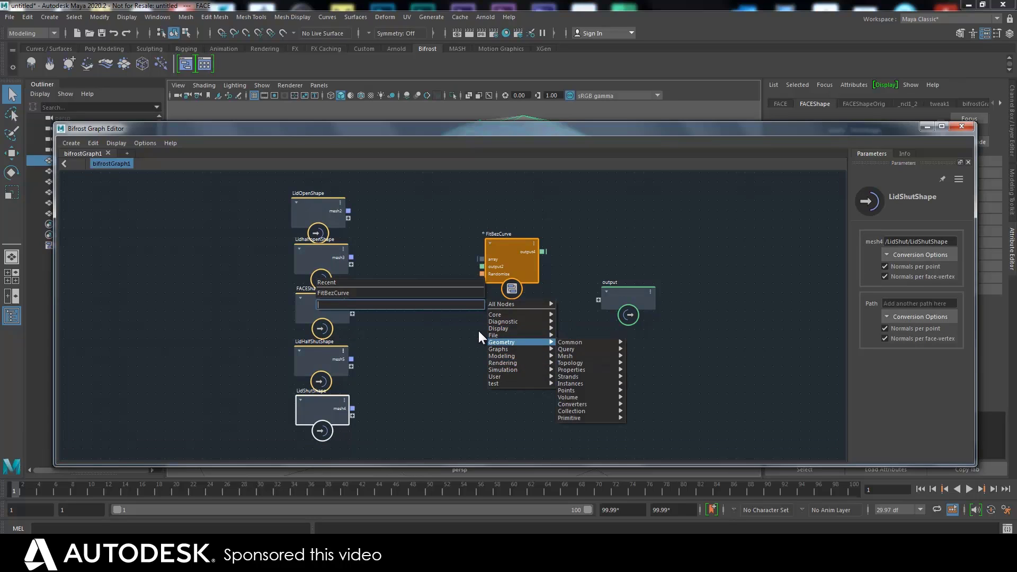
key("Escape")
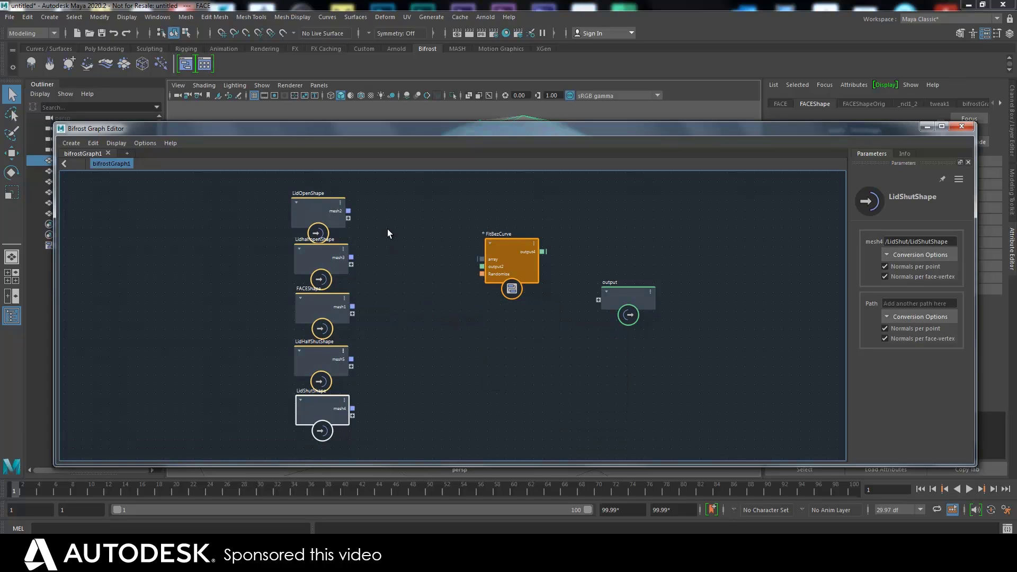
Step: Add a get_point_position node and place it beside the LidOpenShape node
key("Tab")
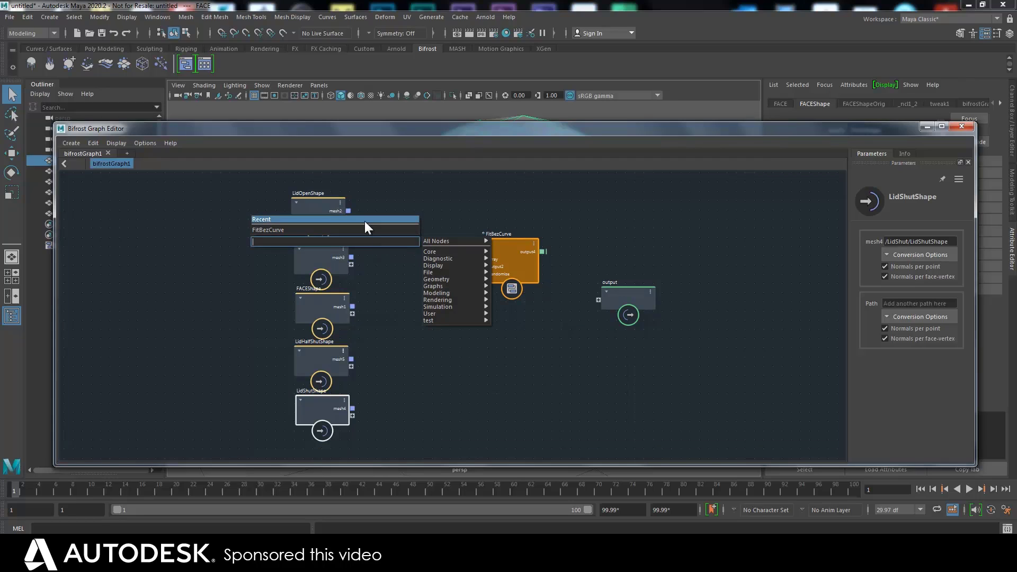
type("Get_point_normals")
key("BackSpace")
key("BackSpace")
key("BackSpace")
key("BackSpace")
key("BackSpace")
key("BackSpace")
key("BackSpace")
type("p")
left_click(295, 250)
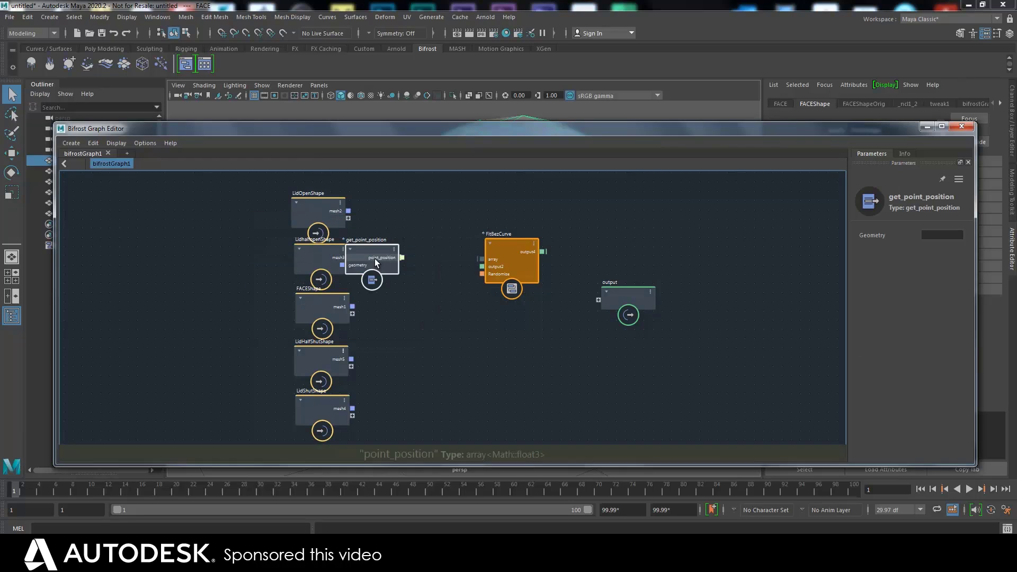
left_click_drag(373, 263, 403, 239)
Step: Connect the mesh2 output of LidOpenShape to the geometry input of get_point_position
left_click_drag(349, 212, 379, 243)
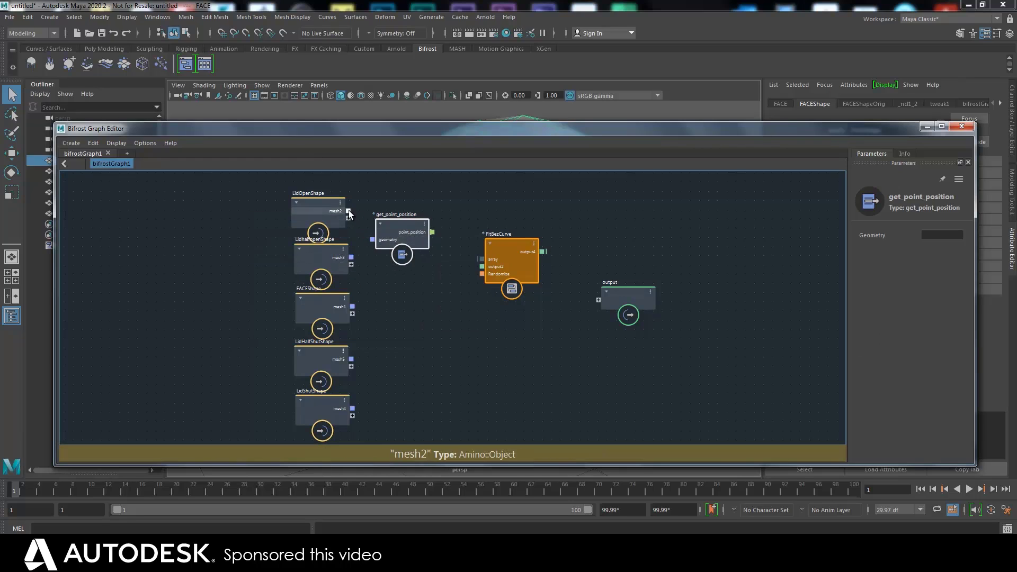
left_click_drag(349, 211, 374, 239)
left_click_drag(389, 232, 392, 231)
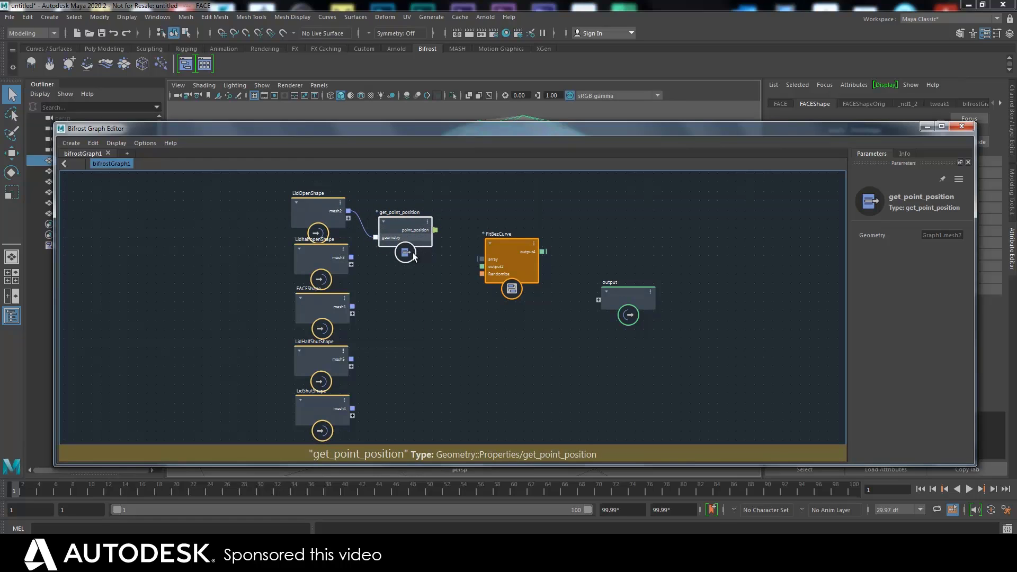
Step: Duplicate the get_point_position node four times so that each mesh input has its own copy
key("ctrl+d")
left_click_drag(439, 268, 411, 391)
key("ctrl+d")
key("ctrl+d")
key("ctrl+d")
Step: Connect the LidShutShape, LidHalfShutShape, FACEShape and LidhalfopenShape meshes to the geometry inputs of their adjacent get_point_position nodes
left_click_drag(353, 409, 382, 402)
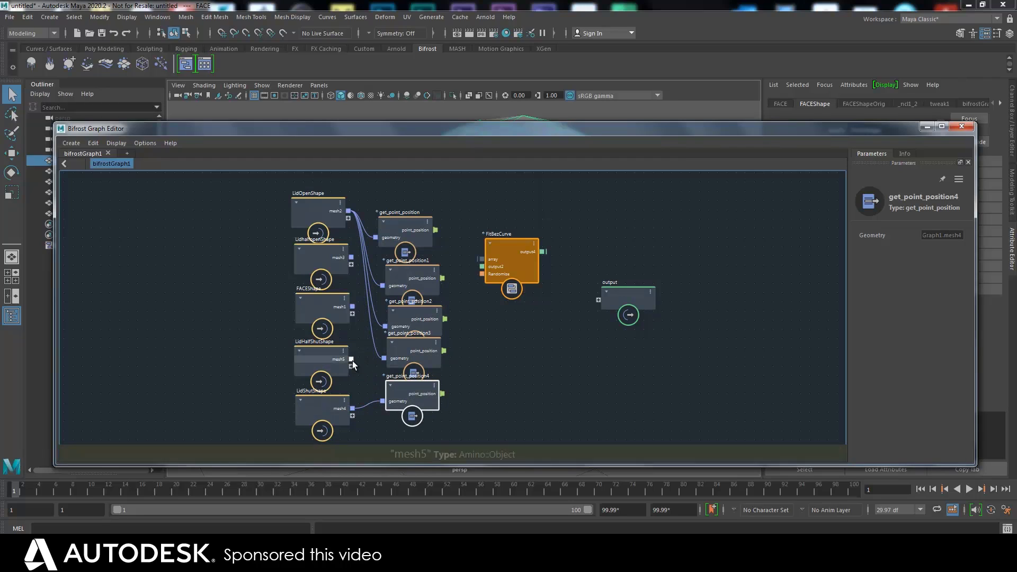
left_click_drag(351, 358, 384, 359)
left_click_drag(352, 306, 384, 326)
left_click_drag(351, 257, 392, 287)
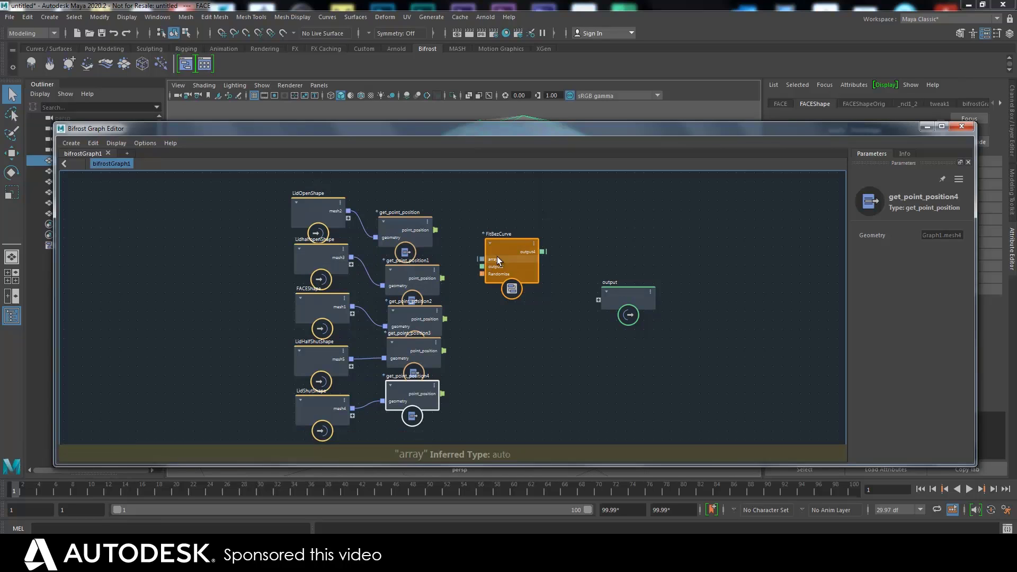
Step: Move the output and FitBezCurve nodes away from the get_point_position column to make room for another node
left_click_drag(501, 259, 522, 259)
mouse_move(463, 269)
right_mouse_down("alt")
mouse_move(457, 278)
mouse_move(461, 254)
right_mouse_up("alt")
middle_click_drag(441, 253, 374, 247, "alt")
left_click_drag(575, 291, 696, 276)
left_click_drag(467, 254, 527, 326)
Step: Add a for_each node and place it between the get_point_position nodes and FitBezCurve, clear of both
key("Tab")
type("for")
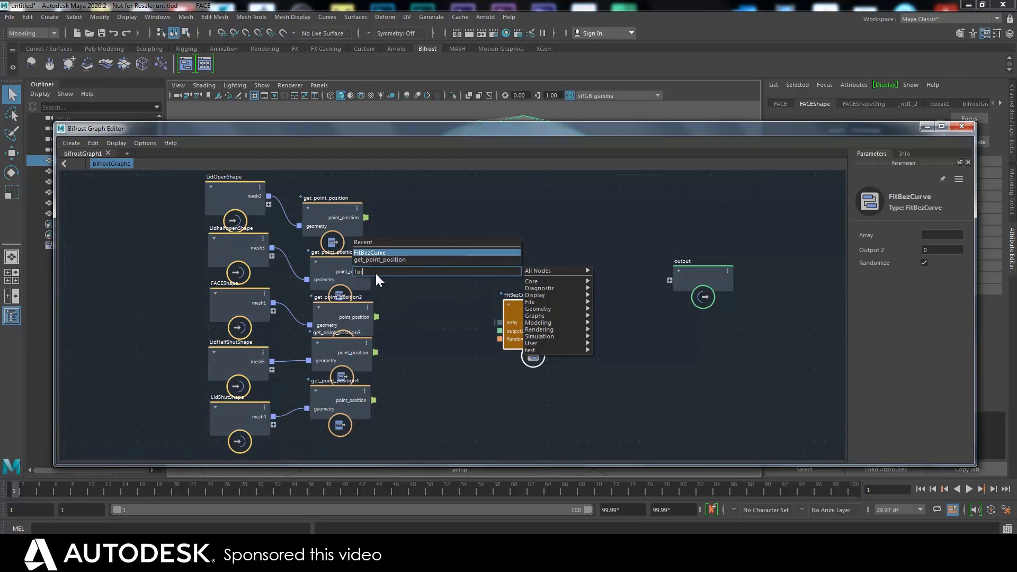
left_click(375, 280)
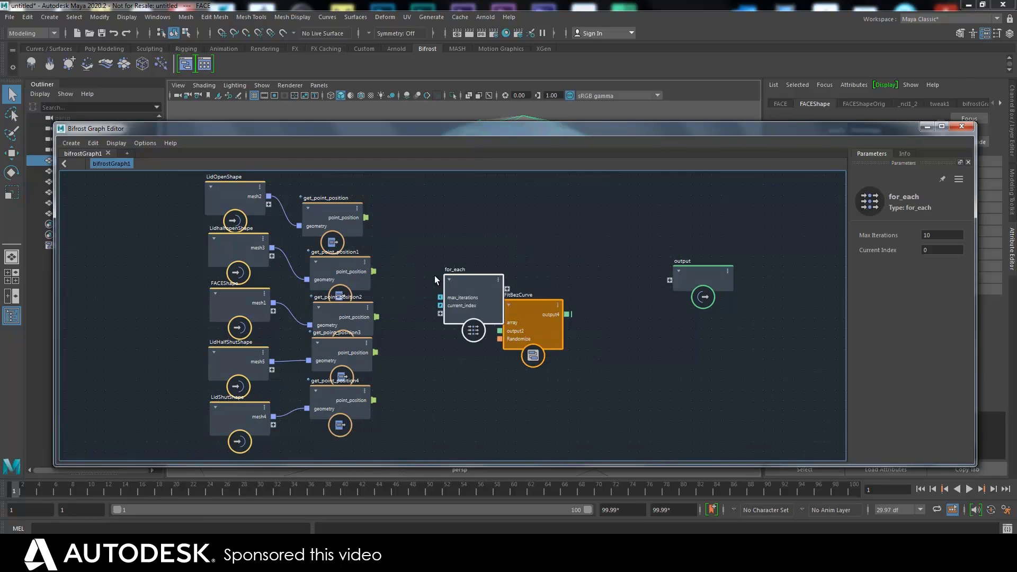
left_click_drag(453, 284, 456, 218)
left_click_drag(523, 294, 554, 314)
left_click_drag(469, 227, 488, 224)
Step: Connect all five get_point_position outputs to new input ports on the for_each node
left_click_drag(365, 217, 450, 247)
left_click_drag(373, 270, 450, 255)
left_click_drag(375, 318, 450, 263)
left_click_drag(375, 353, 450, 271)
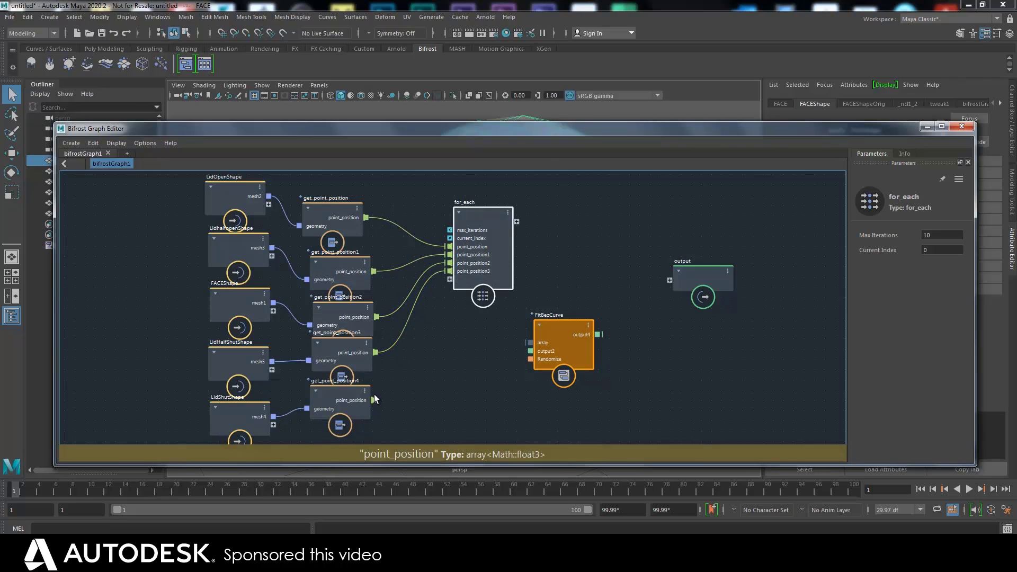
left_click_drag(373, 400, 458, 279)
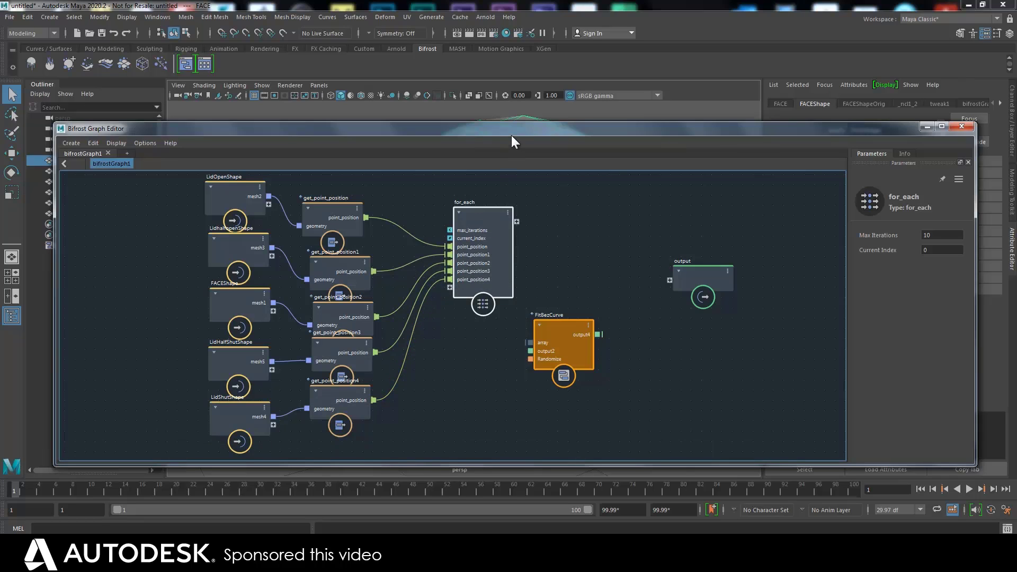
Step: Move the Bifrost Graph Editor window down until the face's eye shows above it in the viewport
left_click_drag(513, 130, 489, 177)
left_click_drag(458, 279, 458, 287)
left_click_drag(463, 170, 461, 224)
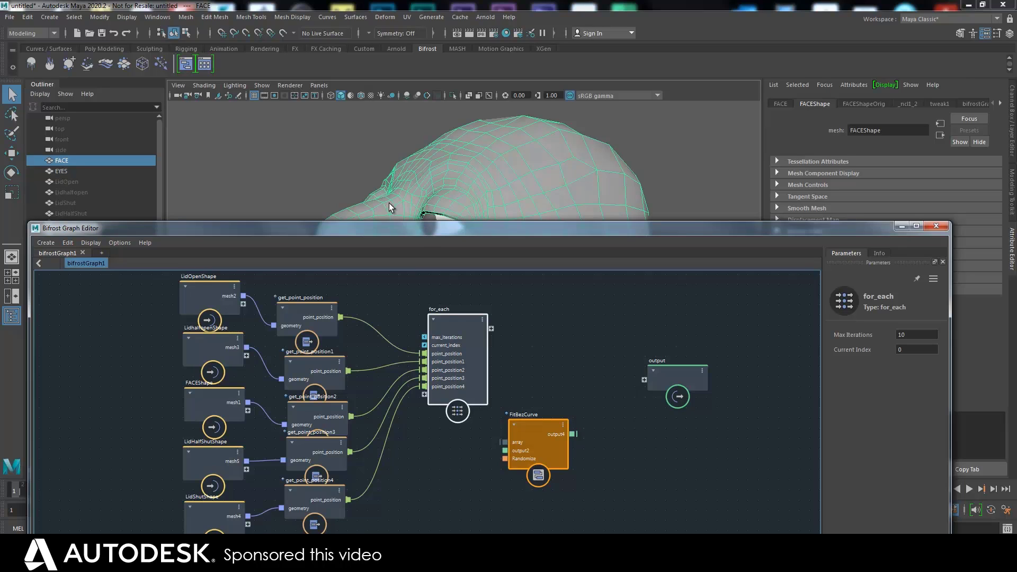
left_click_drag(449, 322, 450, 317)
left_click_drag(442, 229, 437, 246)
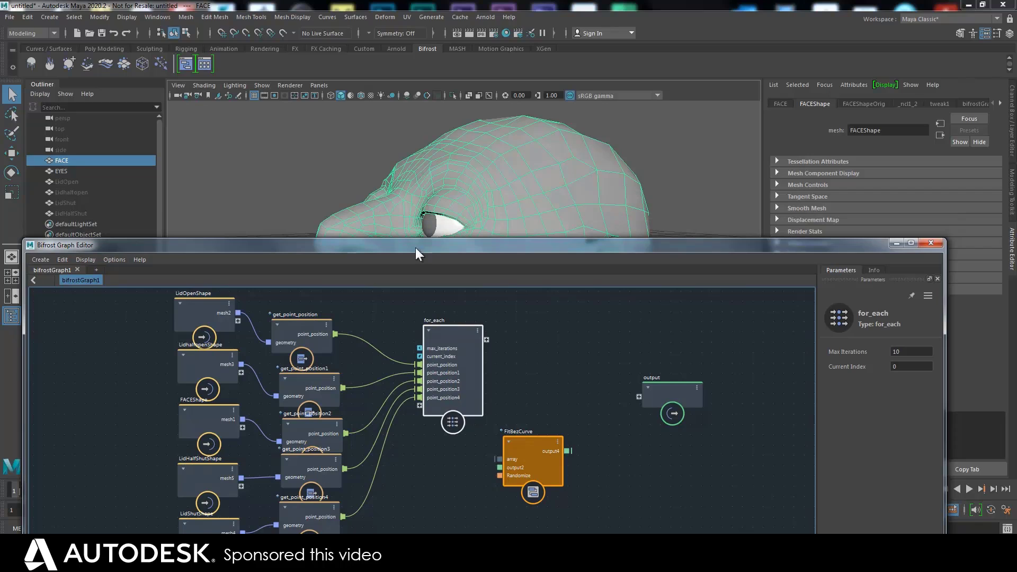
Step: Delete the FitBezCurve node from the top-level graph and shift the first get_point_position node slightly toward for_each
left_click_drag(540, 451, 574, 367)
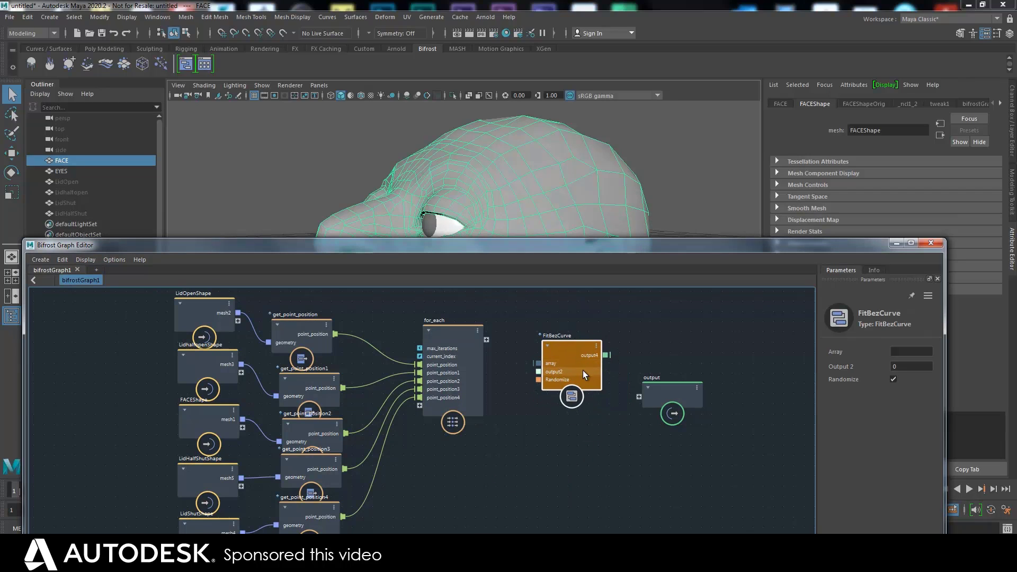
key("Delete")
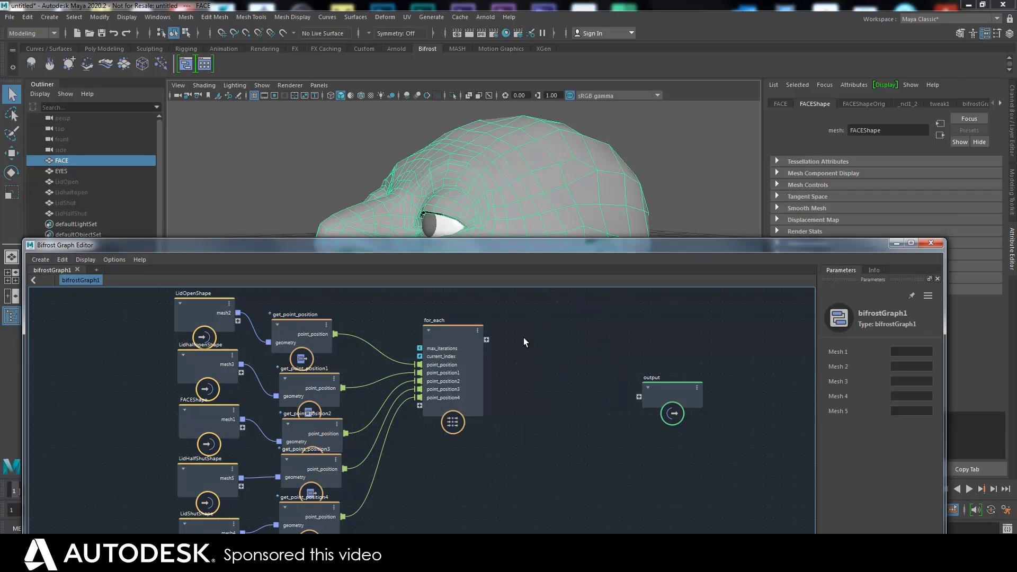
left_click(443, 335)
left_click_drag(281, 322, 308, 310)
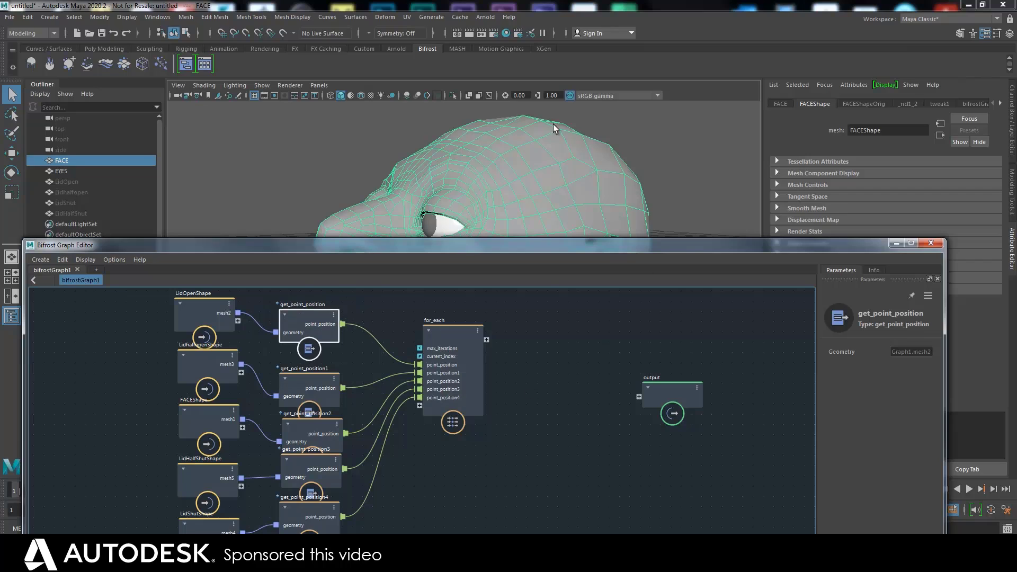
Step: Open the for_each node's inner graph and spread its input and output nodes apart
double_click(461, 338)
left_click_drag(446, 443, 230, 361)
left_click_drag(596, 458, 664, 421)
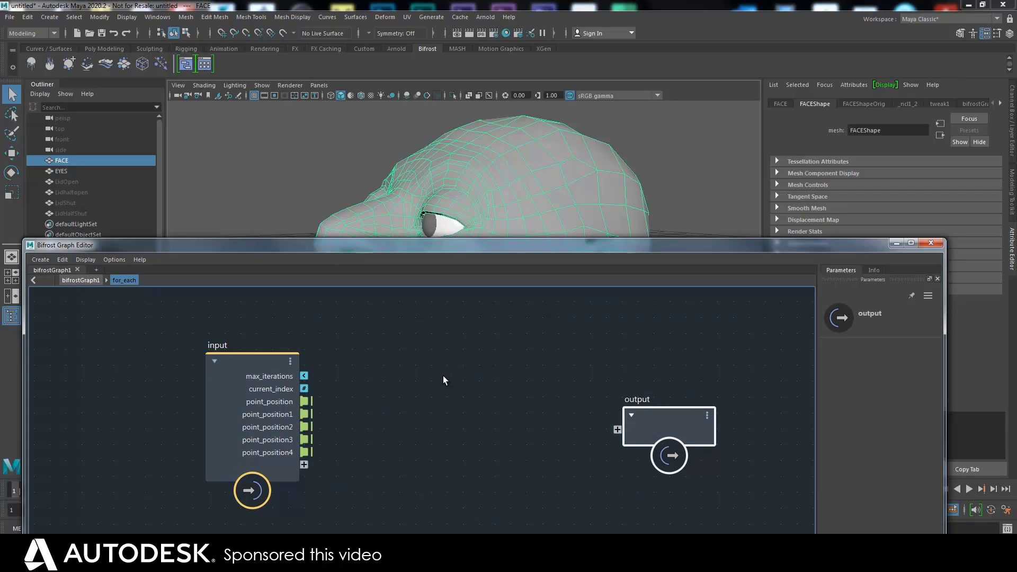
Step: Add a build_array node inside for_each and place it between the input and output nodes with space on both sides
key("Tab")
type("buil")
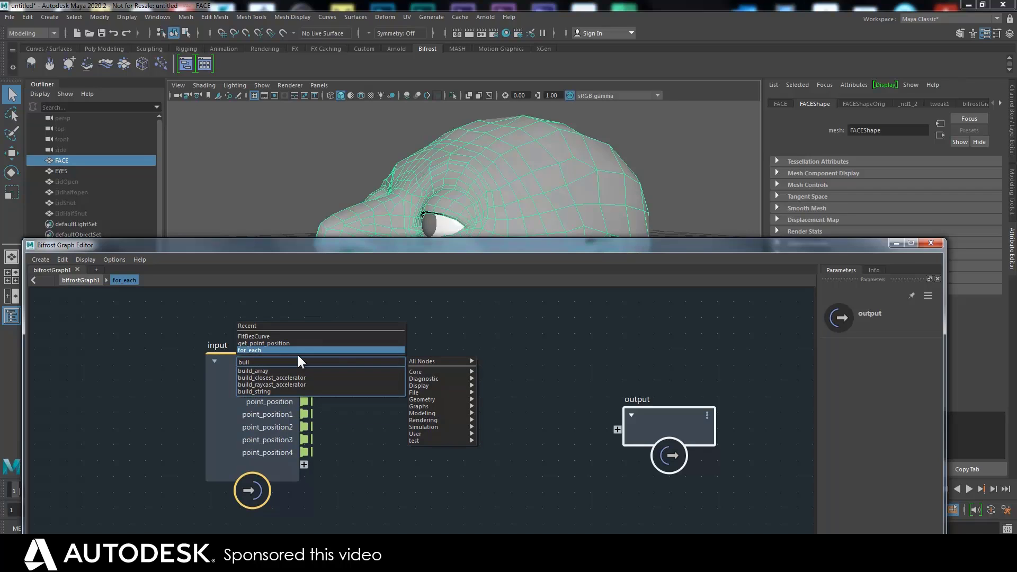
left_click(268, 370)
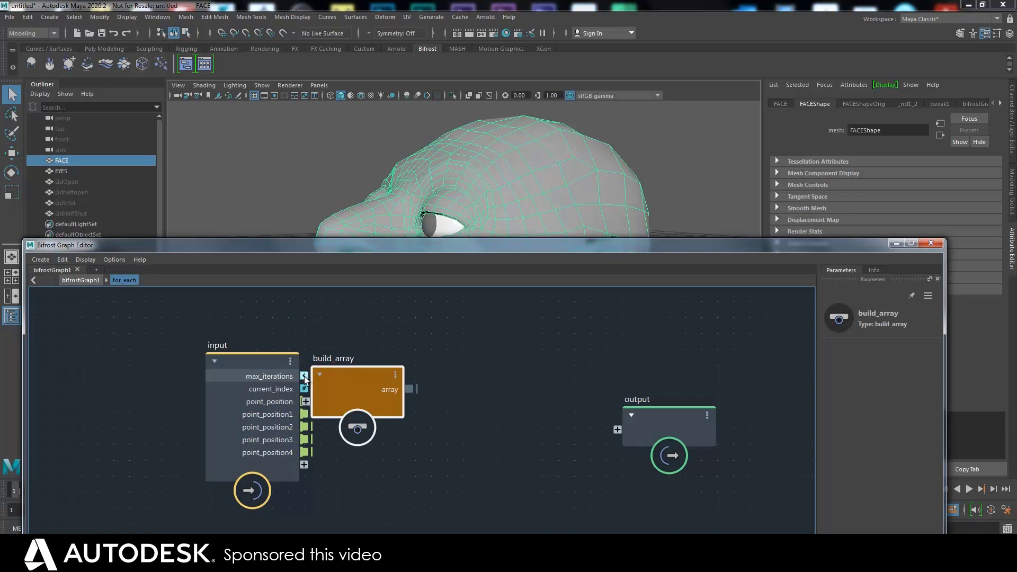
left_click_drag(346, 378, 432, 386)
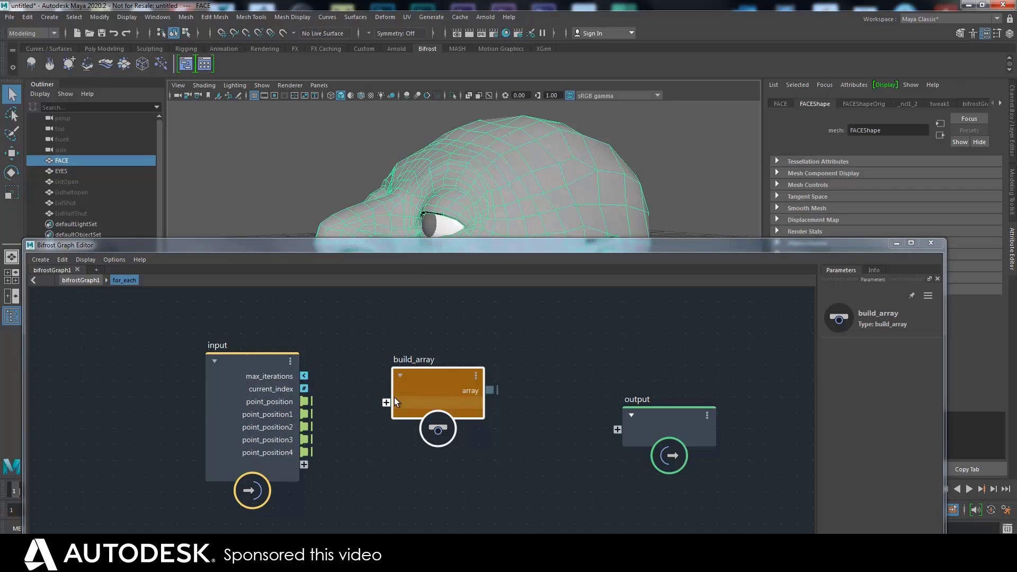
left_click_drag(434, 400, 484, 390)
left_click(243, 362)
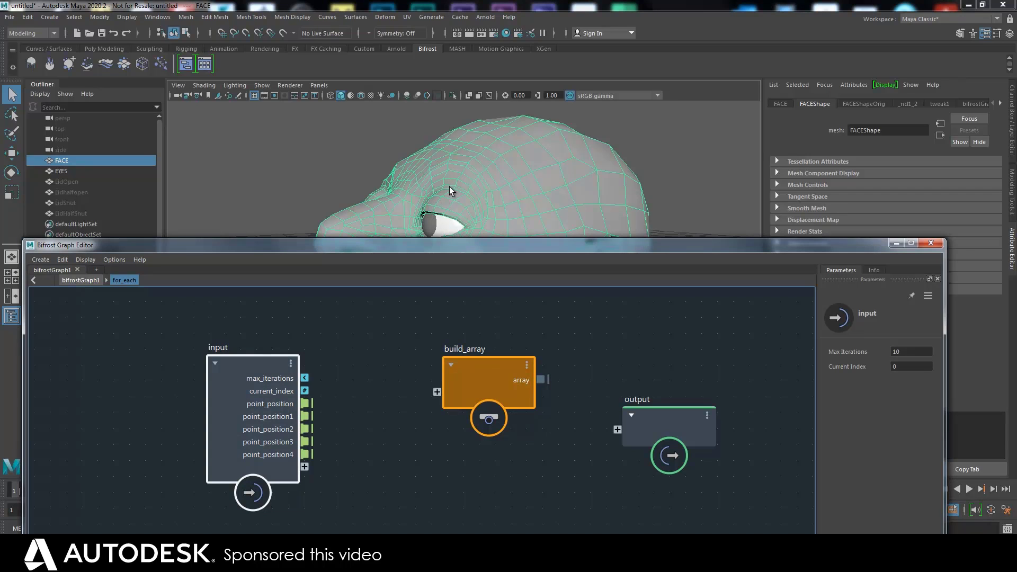
left_click_drag(678, 410, 734, 379)
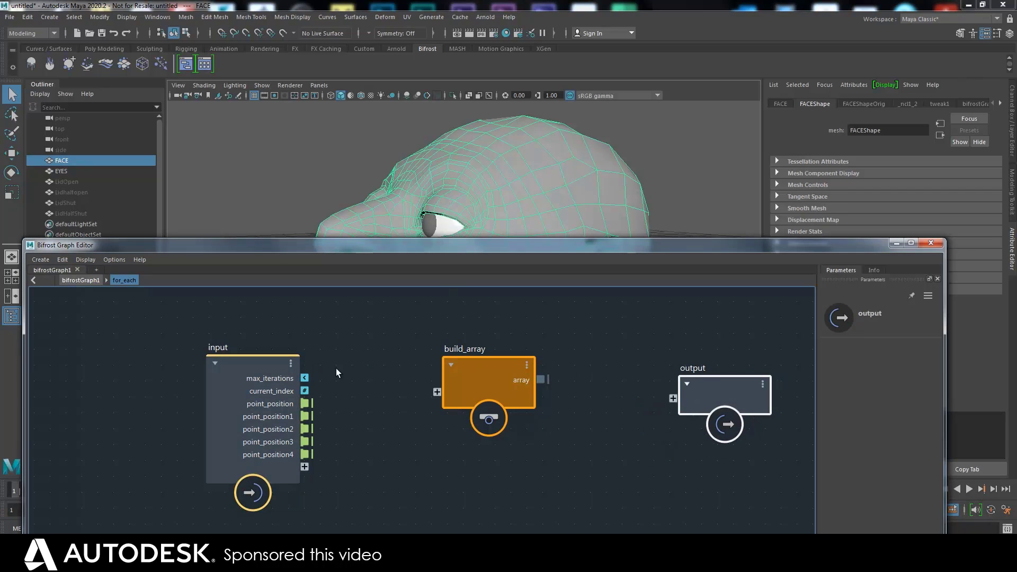
left_click_drag(474, 380, 456, 373)
Step: Connect all five point_position ports of the input node to new build_array ports, keeping their order, and shift both nodes away from output
left_click_drag(312, 404, 333, 399)
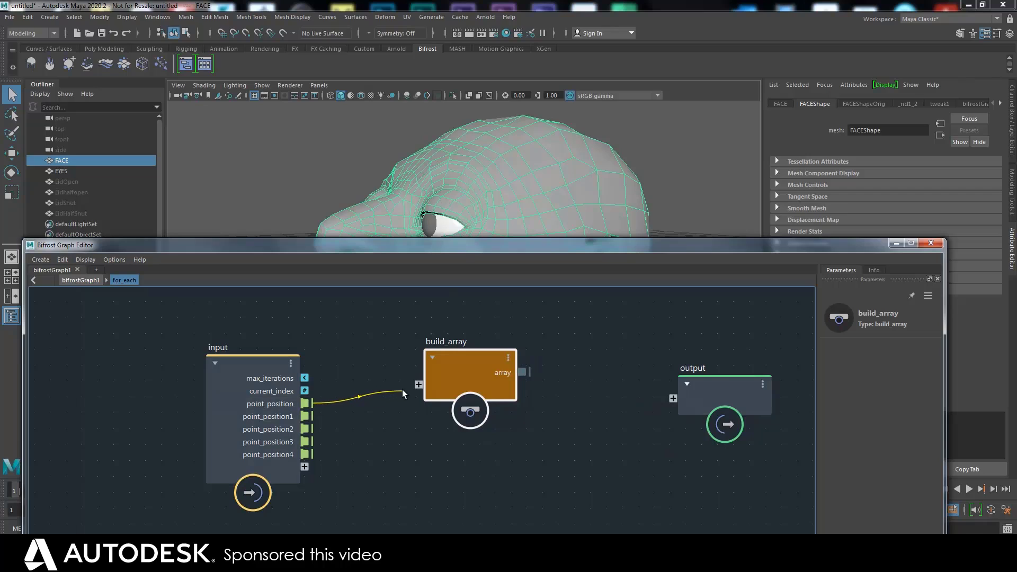
left_click_drag(409, 389, 422, 383)
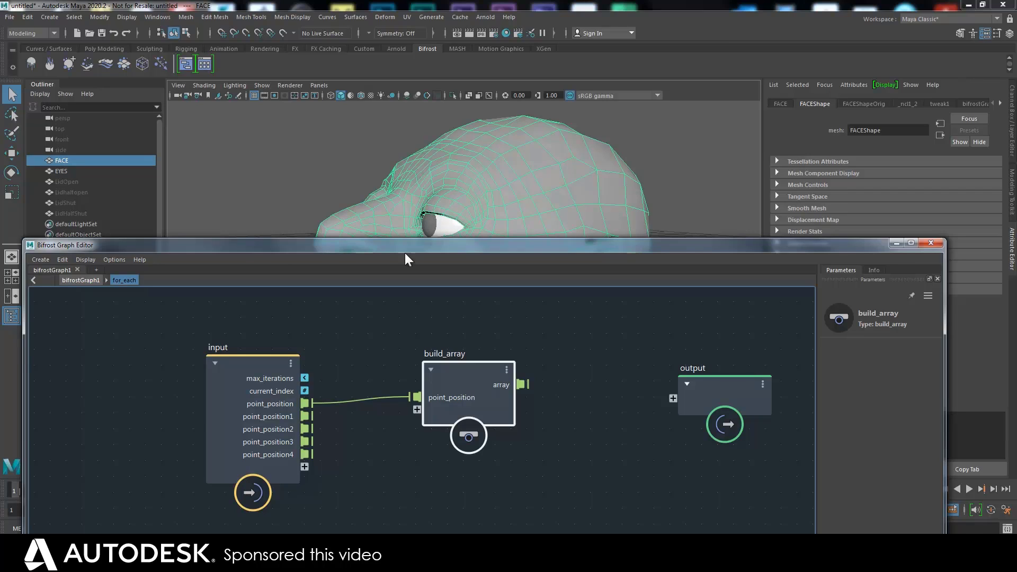
left_click_drag(312, 417, 417, 410)
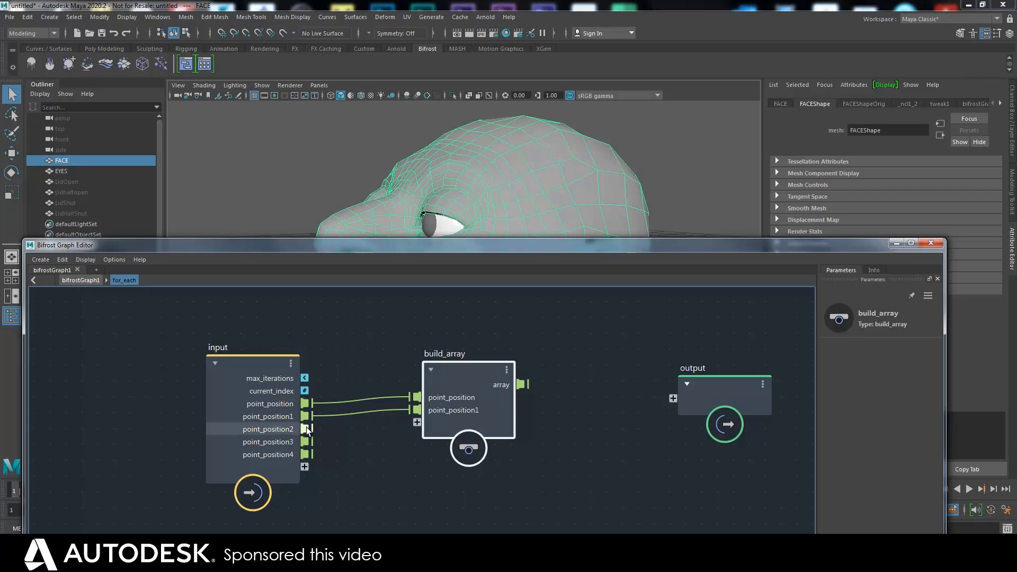
left_click_drag(308, 430, 417, 422)
left_click_drag(312, 442, 418, 449)
left_click_drag(275, 360, 224, 360)
left_click_drag(454, 382, 401, 377)
Step: Delete the max_iterations and current_index ports from the loop's input node and check the for_each node in the parent graph
double_click(229, 375)
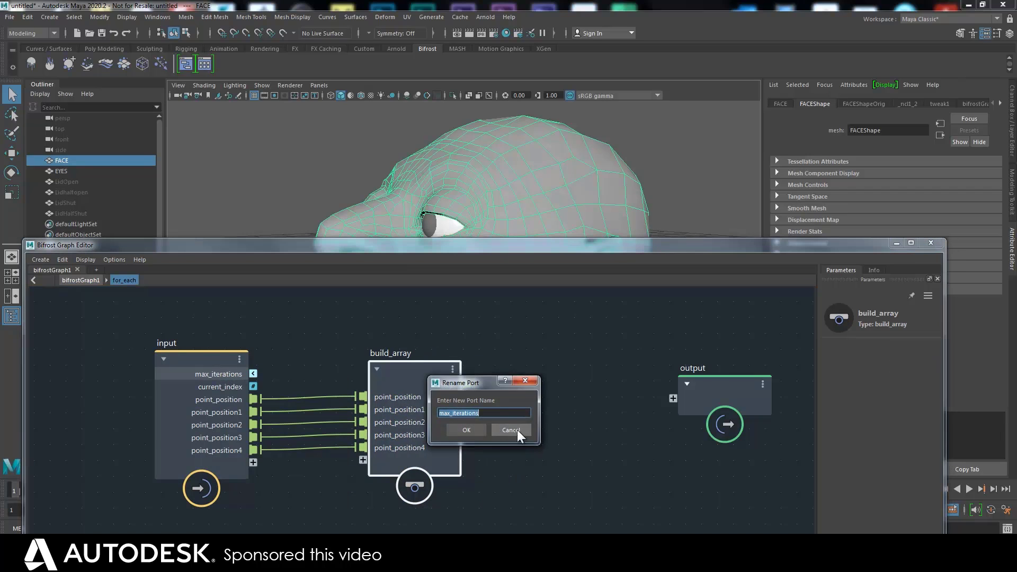
left_click(516, 430)
right_click(231, 374)
left_click(256, 389)
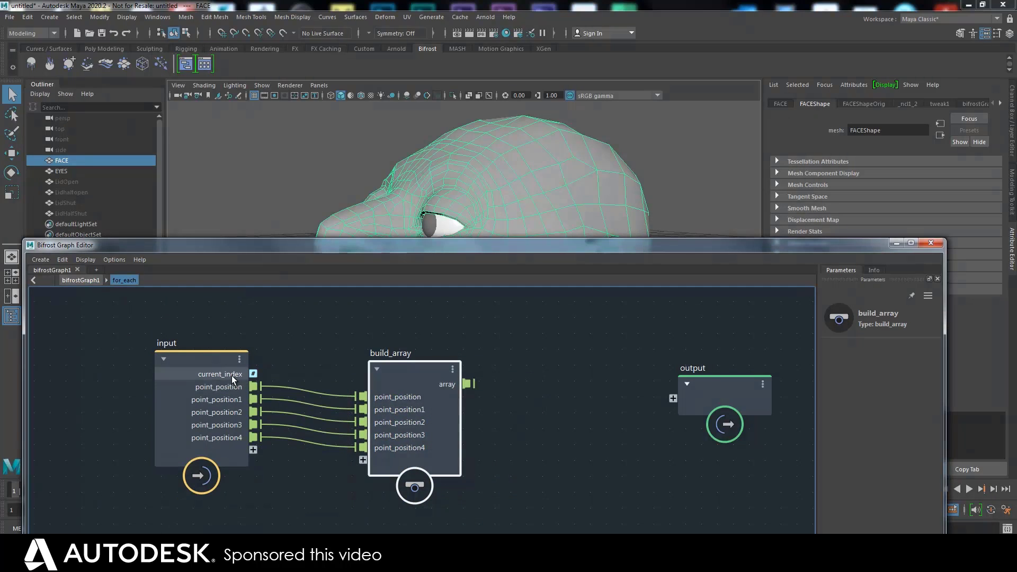
right_click(231, 374)
left_click(257, 389)
left_click(212, 363)
left_click_drag(212, 364, 198, 374)
left_click_drag(404, 375, 335, 368)
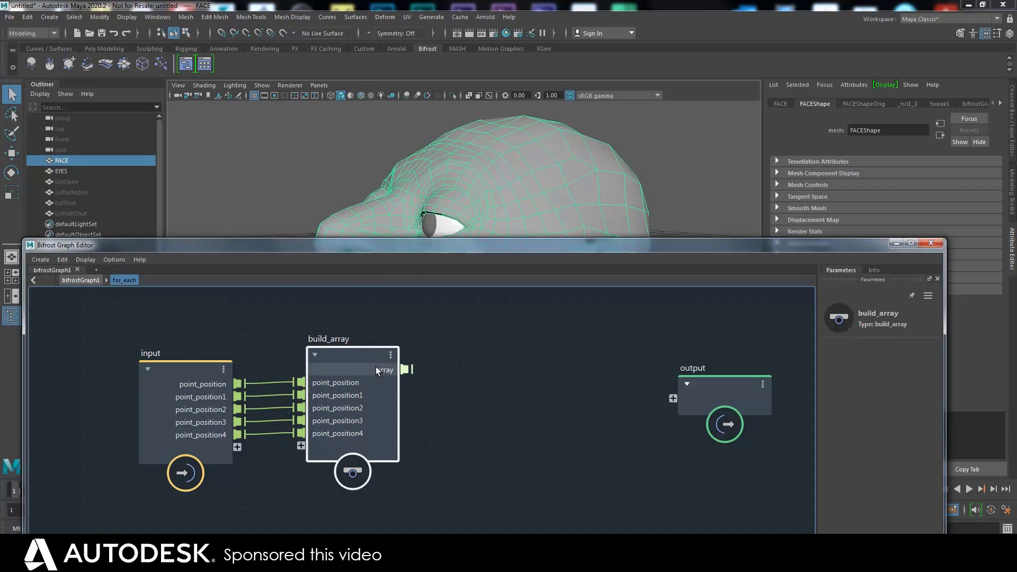
left_click(91, 279)
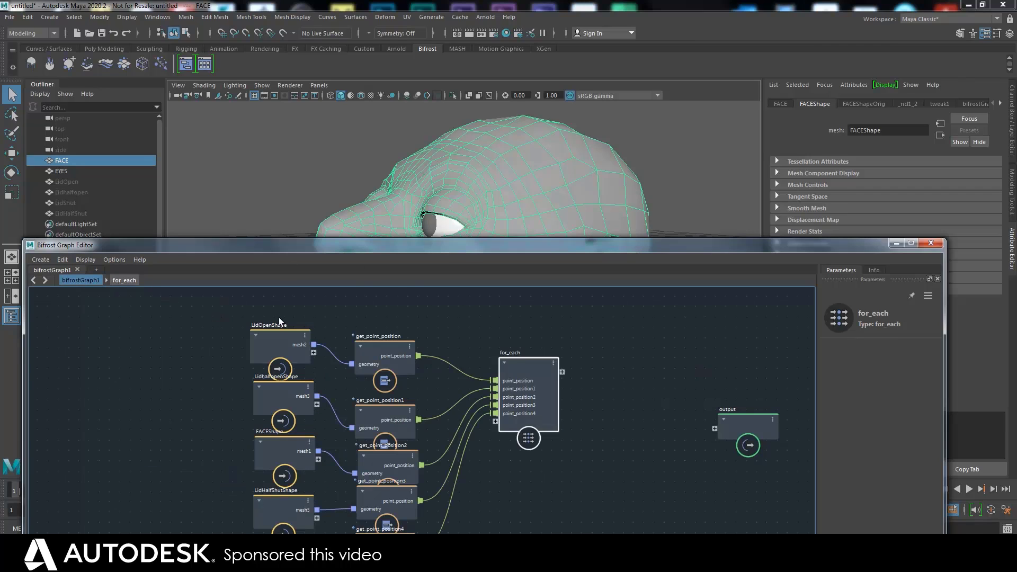
double_click(524, 373)
Step: Make room inside for_each and add a FitBezCurve node between build_array and output
left_click_drag(190, 373, 181, 376)
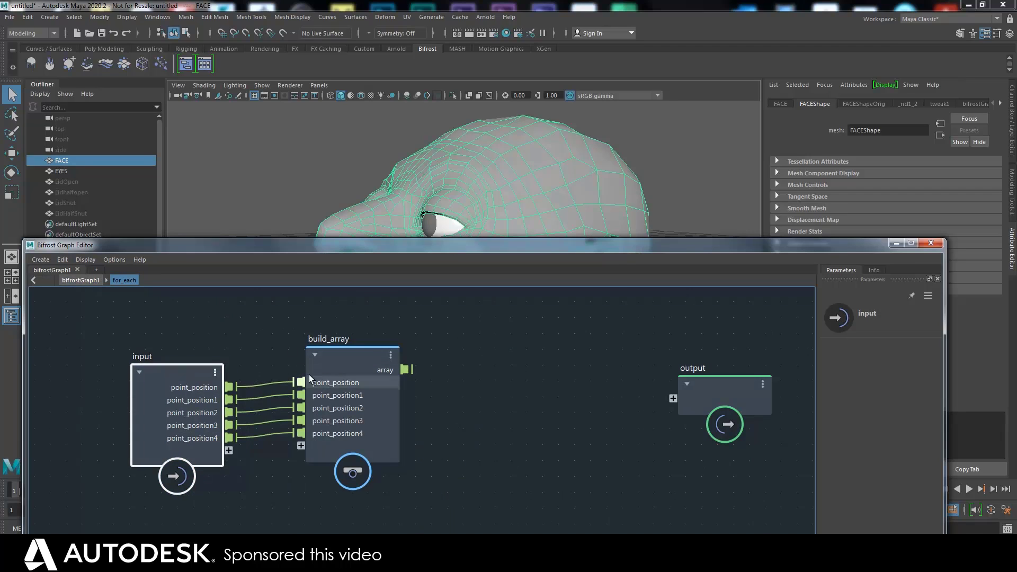
left_click_drag(336, 370, 315, 374)
left_click_drag(701, 376, 728, 369)
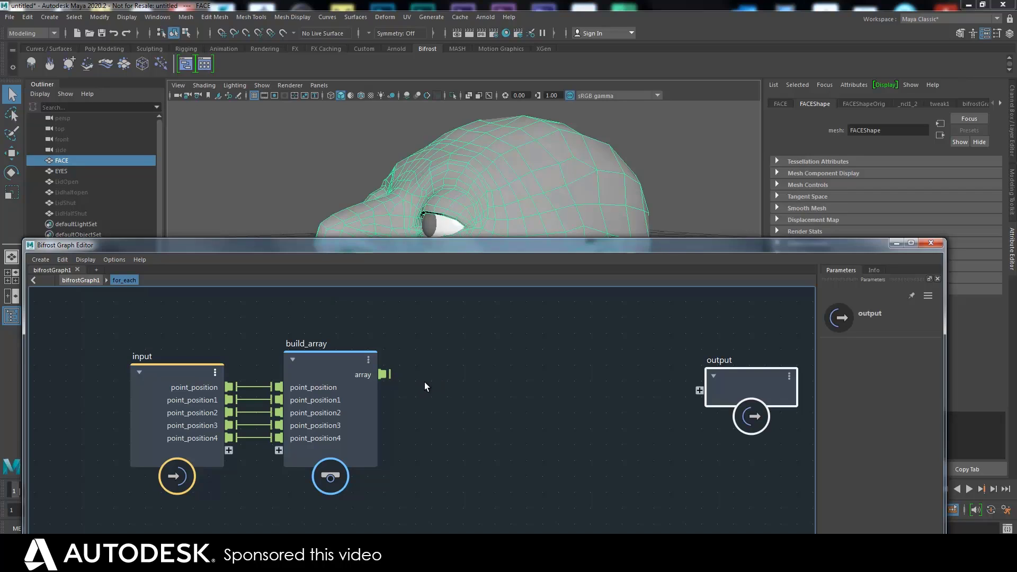
key("Tab")
type("fir")
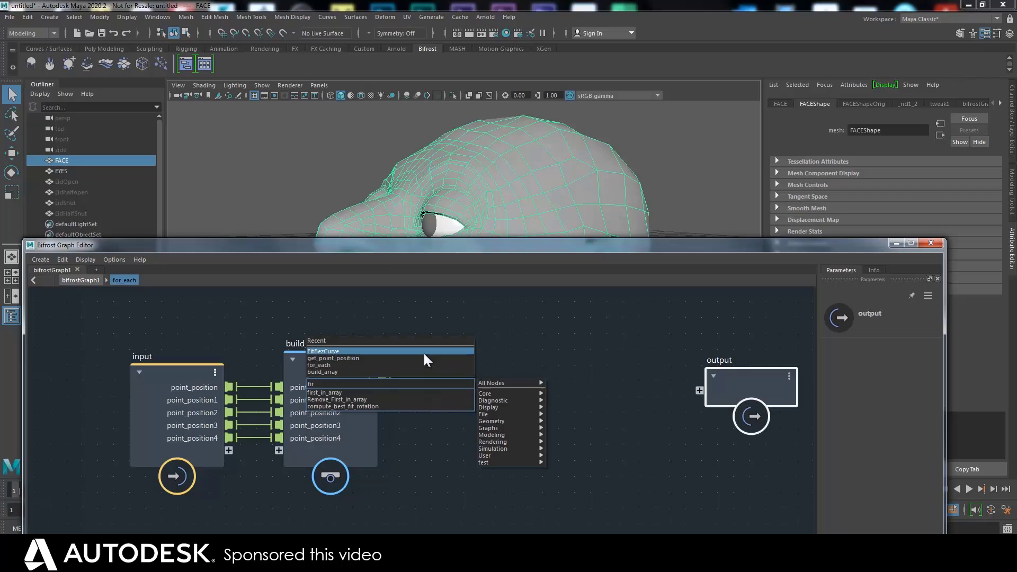
key("BackSpace")
type("t")
left_click(336, 392)
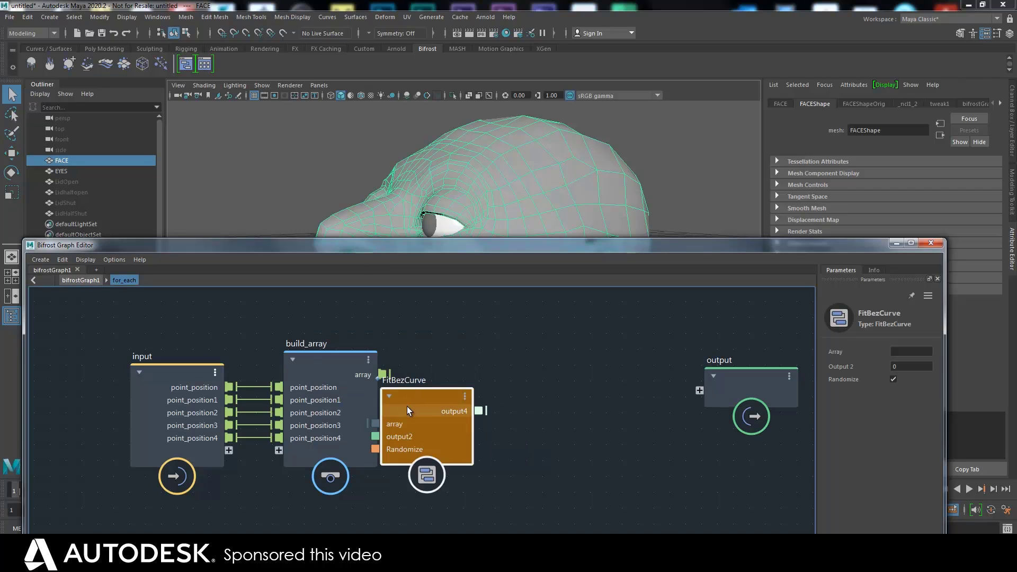
left_click_drag(413, 405, 497, 359)
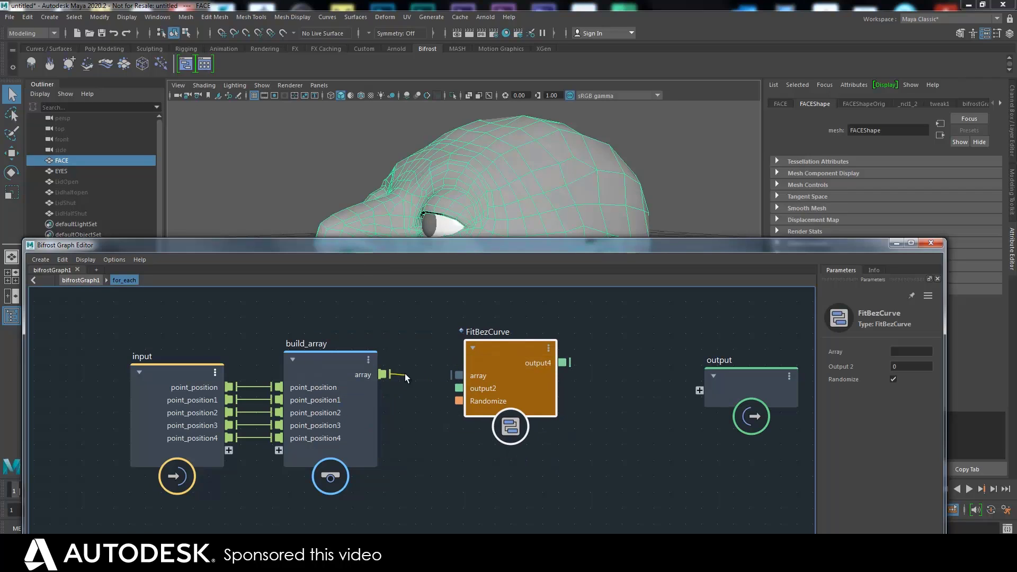
Step: Set Port Iteration Target to true on all five point_position ports of the loop's input node
right_click(205, 438)
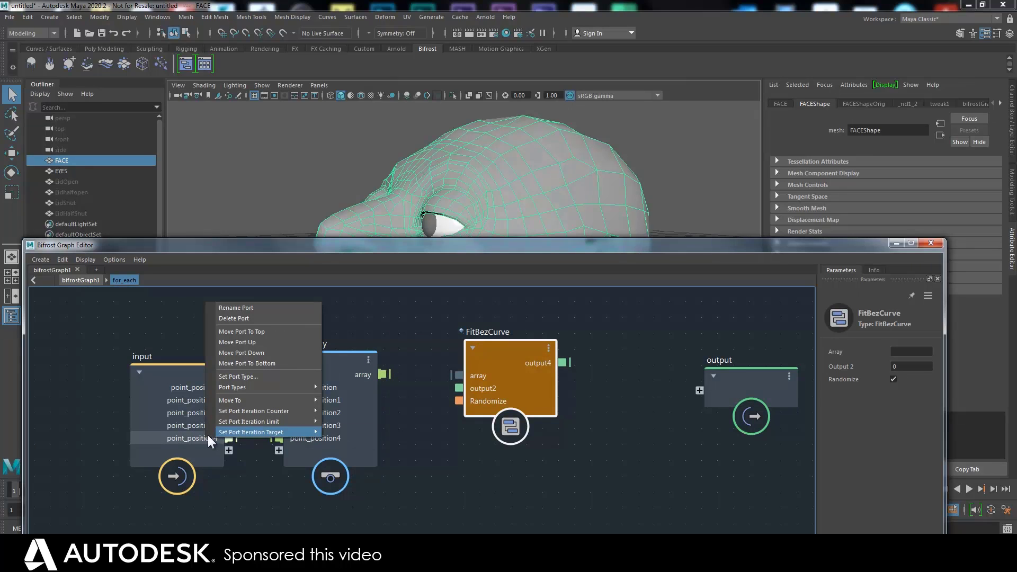
mouse_move(287, 432)
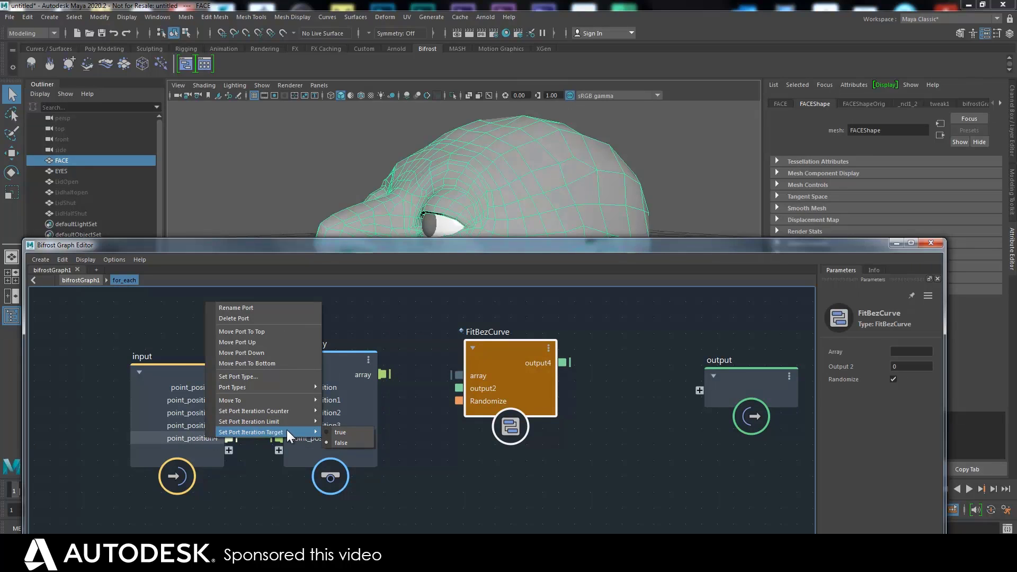
left_click(338, 432)
right_click(213, 427)
left_click(208, 421)
right_click(207, 425)
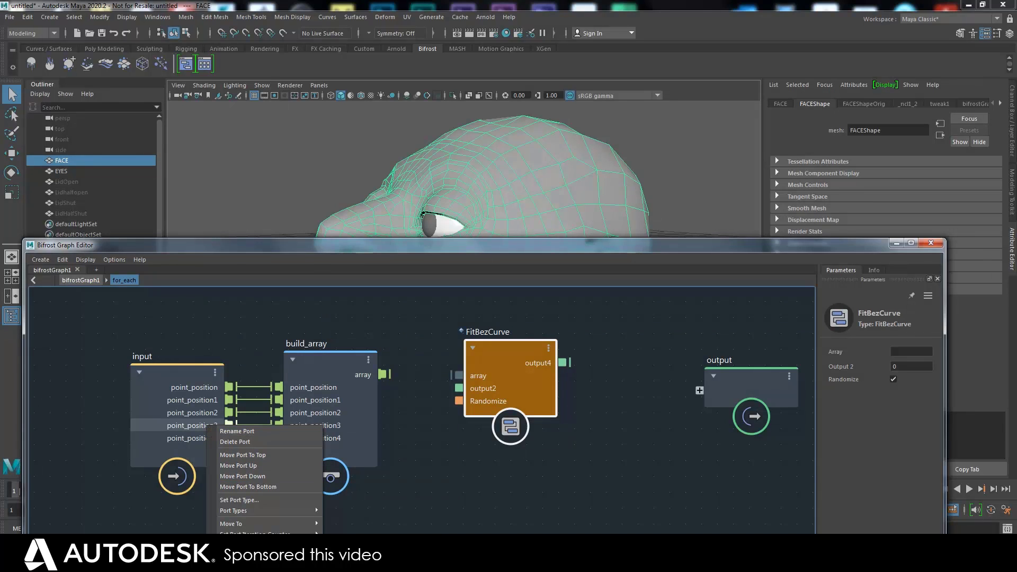
left_click(207, 426)
right_click(214, 412)
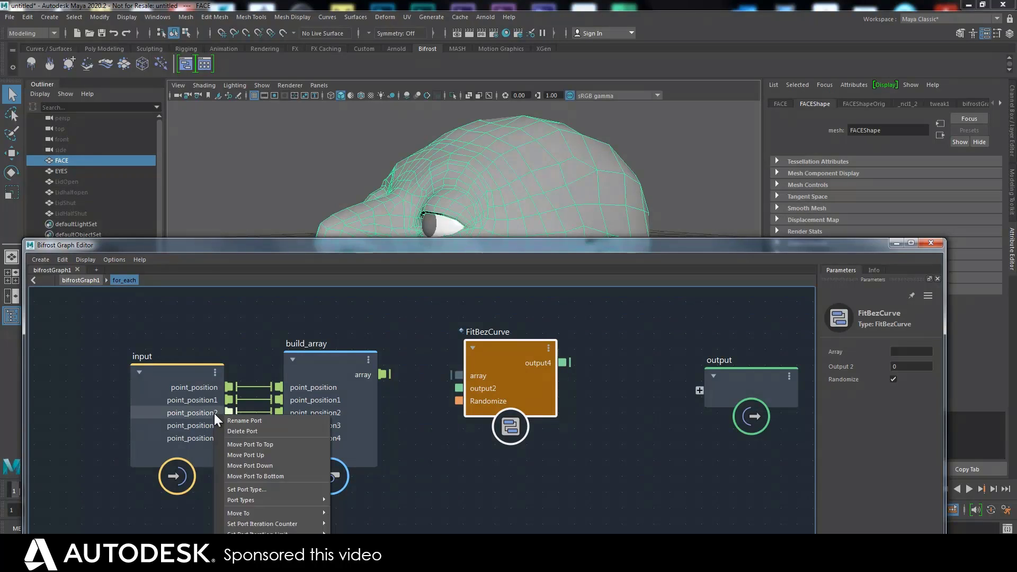
key("Escape")
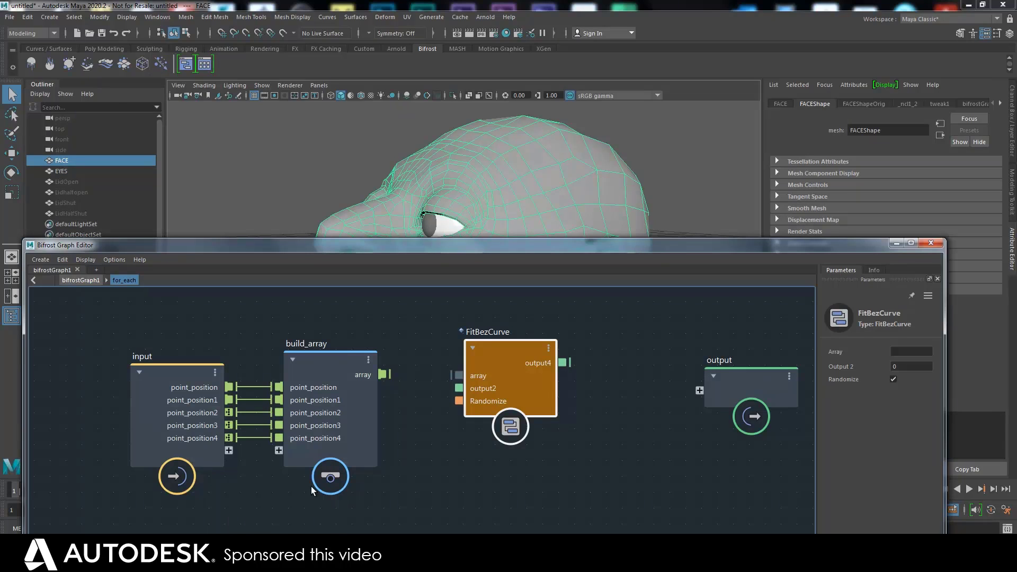
right_click(212, 400)
mouse_move(276, 530)
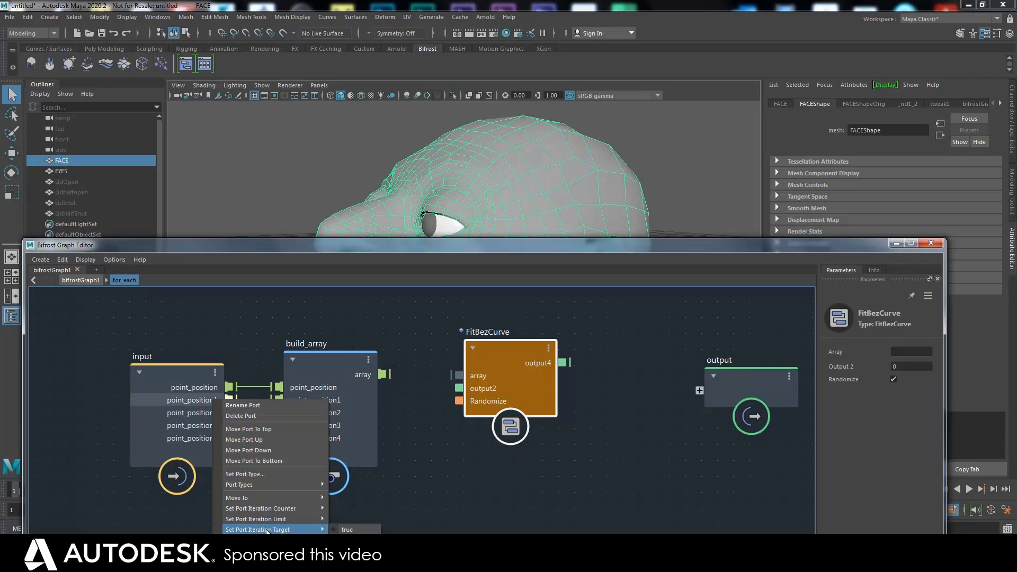
left_click(347, 530)
right_click(206, 387)
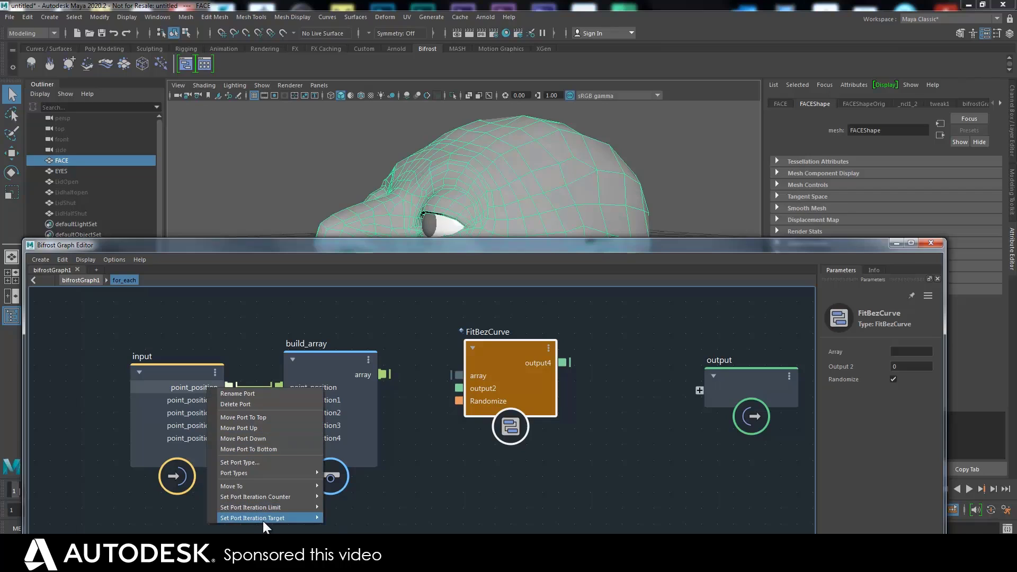
left_click(347, 517)
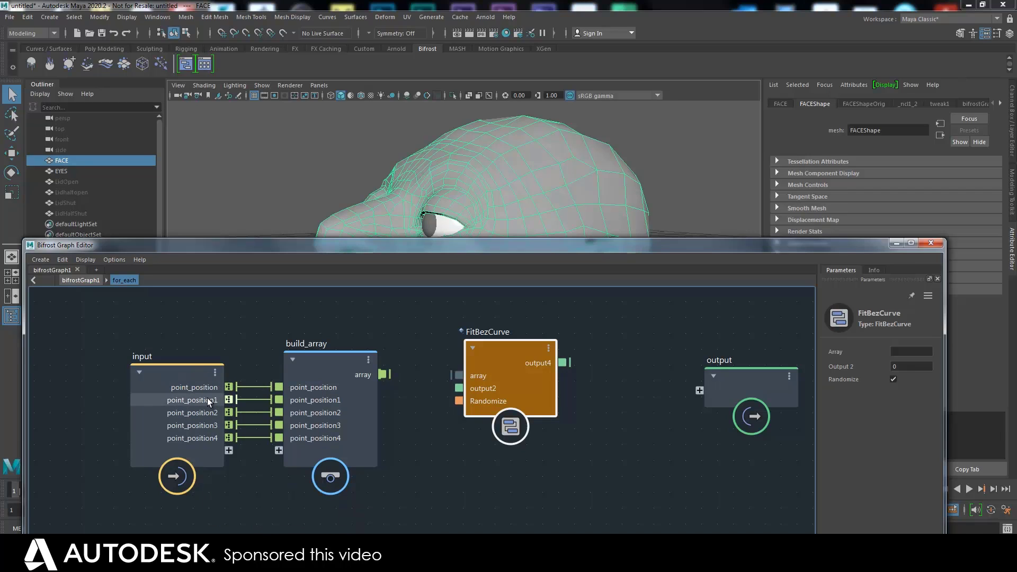
Step: Connect build_array's array output to FitBezCurve's array input, and FitBezCurve's output4 to a new port on the output node
left_click_drag(190, 378, 189, 365)
left_click_drag(322, 358, 313, 352)
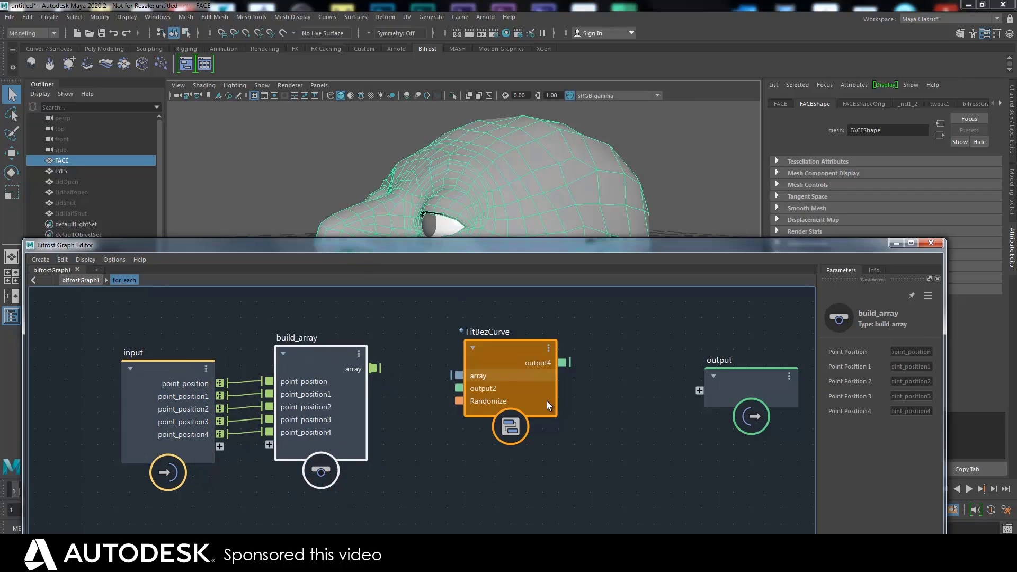
left_click_drag(491, 357, 496, 348)
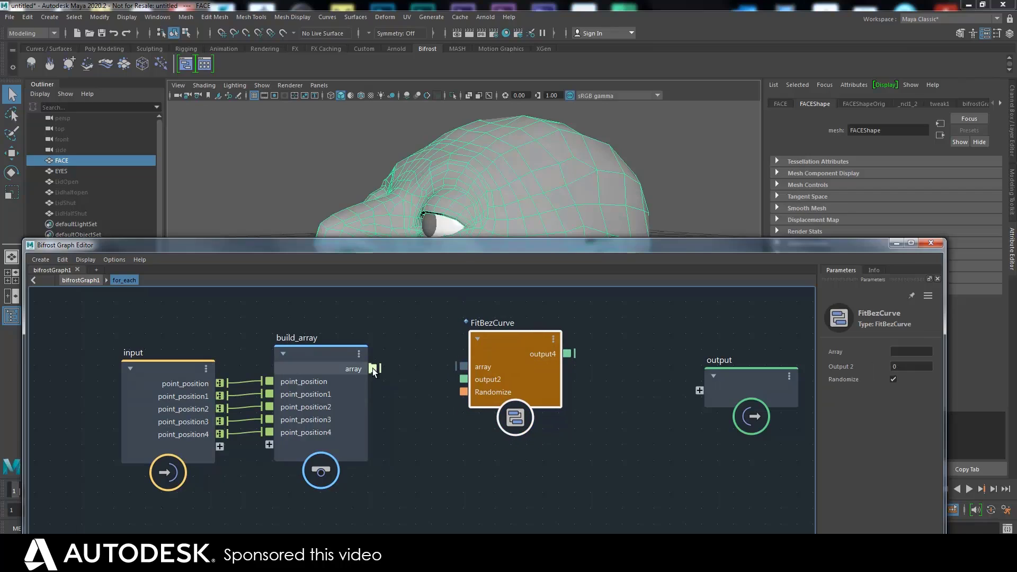
left_click_drag(374, 368, 465, 355)
left_click_drag(533, 361, 701, 390)
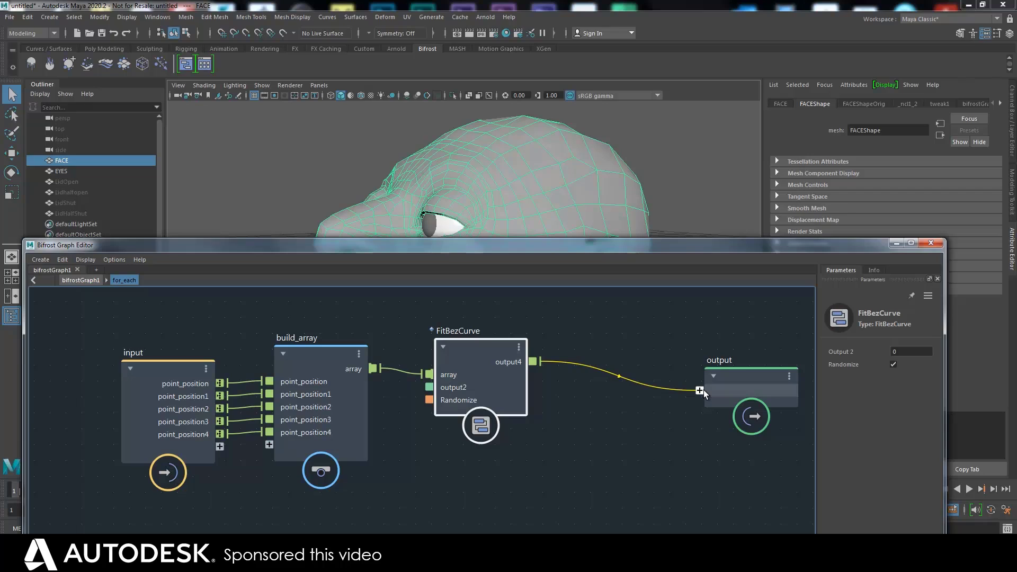
left_click_drag(703, 390, 702, 390)
left_click_drag(447, 377, 459, 375)
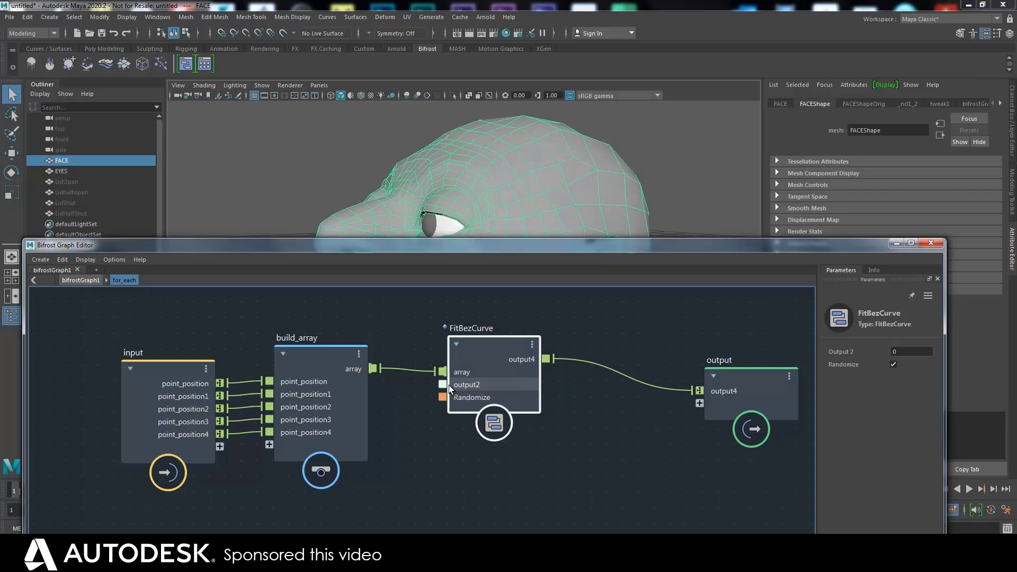
Step: Connect a new port on the loop's input node to FitBezCurve's output2 input and lower FitBezCurve slightly
left_click_drag(240, 448, 450, 386)
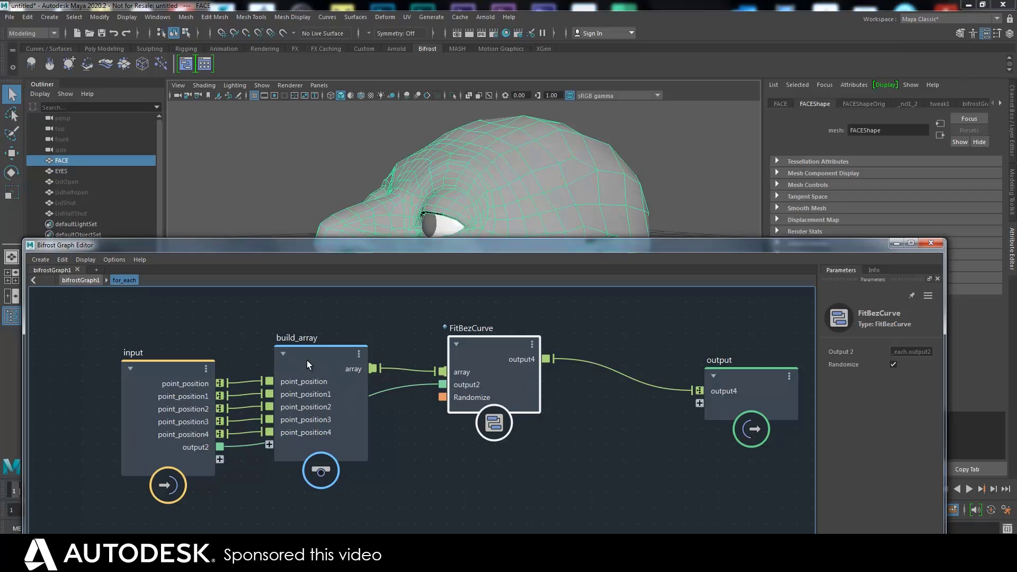
left_click_drag(309, 359, 310, 359)
left_click_drag(473, 353, 470, 366)
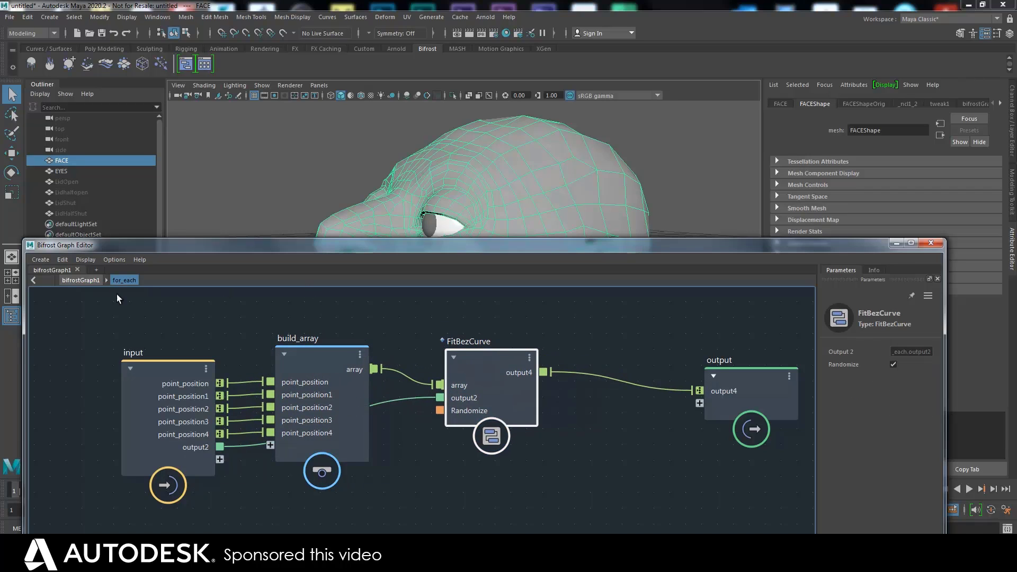
Step: Return to the bifrostGraph1 parent graph and add a set_point_position node between for_each and output
left_click(80, 279)
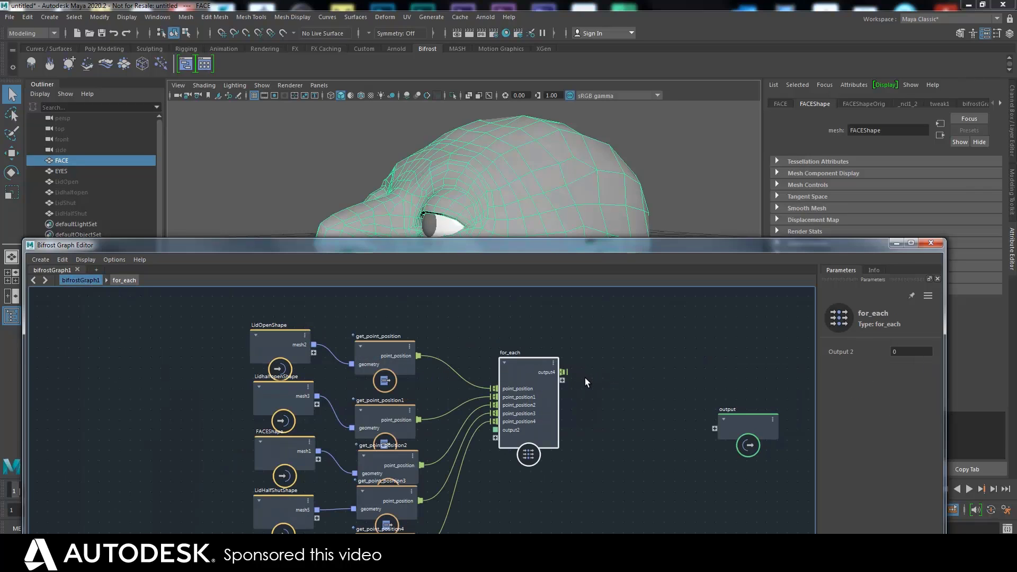
key("Tab")
type("set")
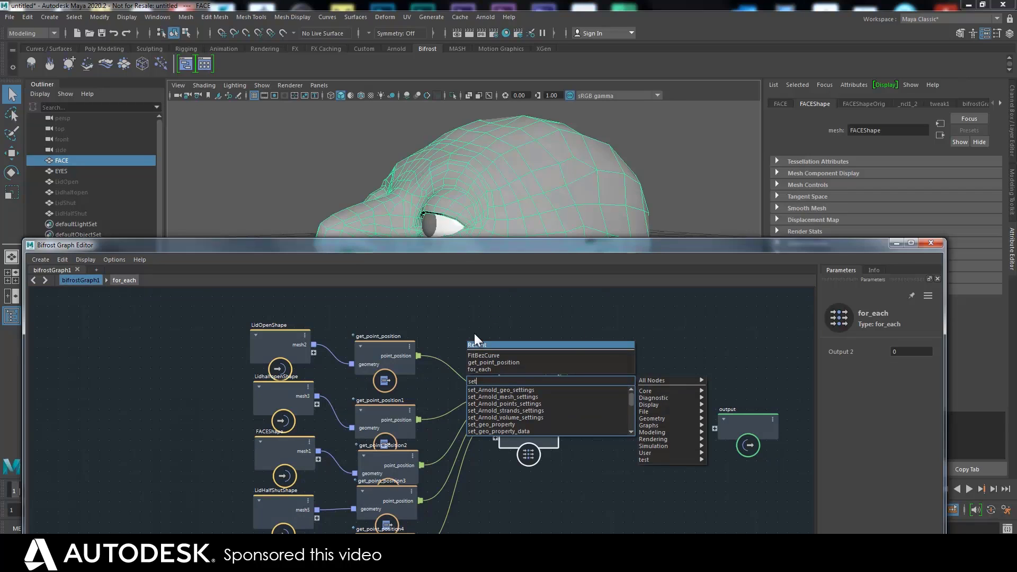
type("po")
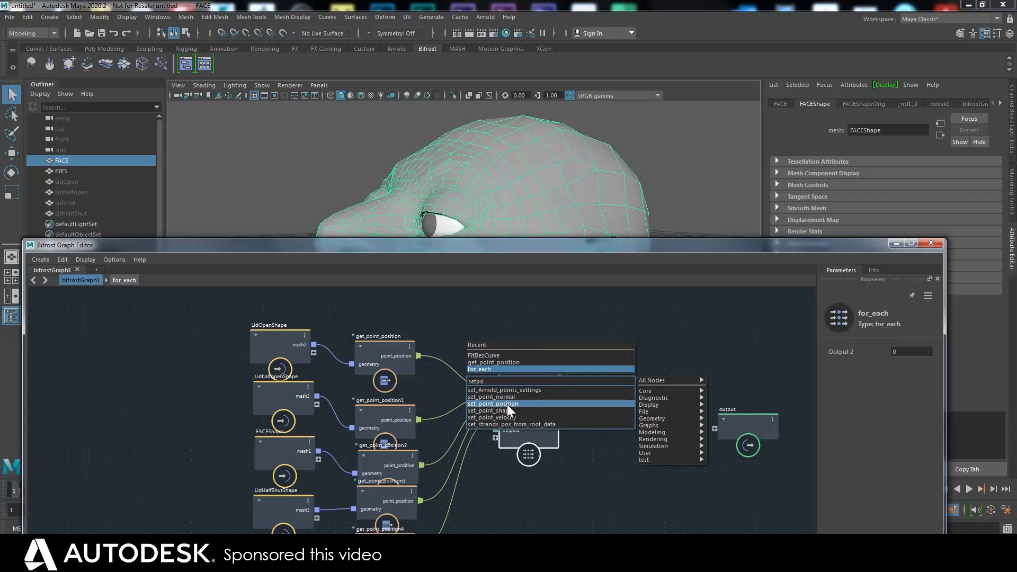
left_click(507, 404)
left_click_drag(587, 397, 621, 377)
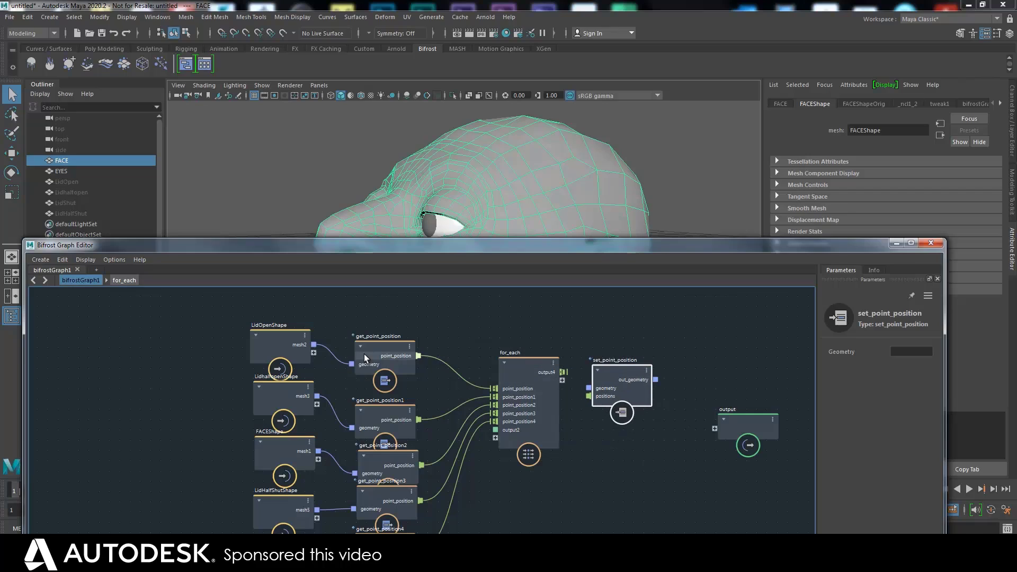
Step: Connect FACEShape's mesh1 to set_point_position's geometry, for_each's output4 to its positions, and its out_geometry to the output node
left_click_drag(318, 451, 594, 386)
left_click_drag(656, 379, 719, 427)
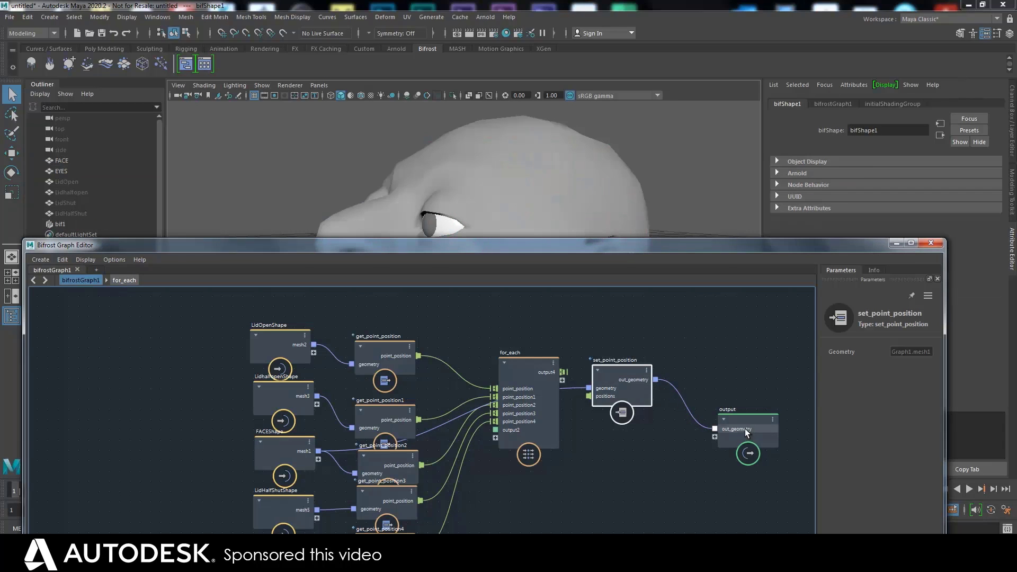
left_click_drag(578, 378, 616, 394)
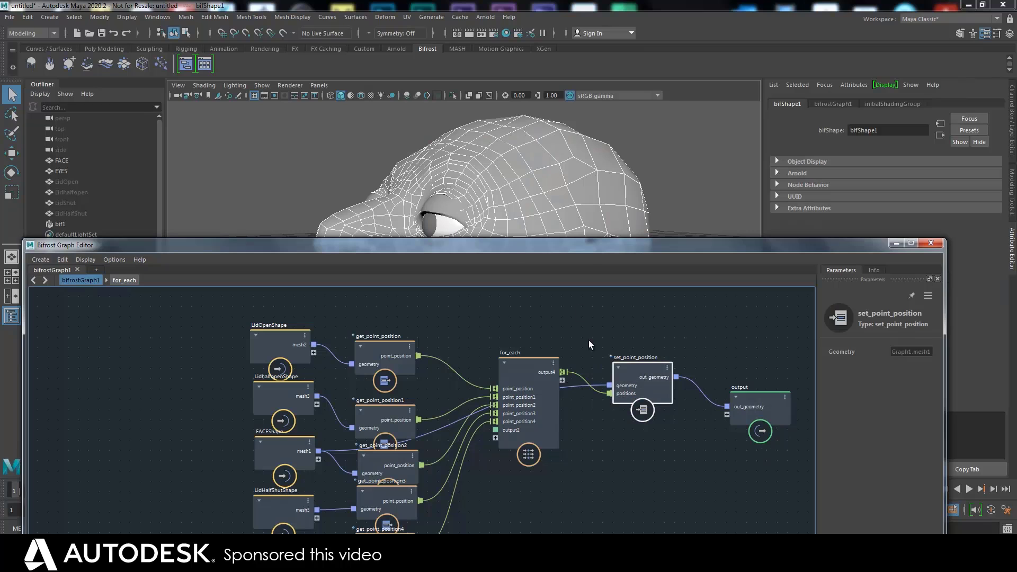
left_click_drag(586, 247, 589, 260)
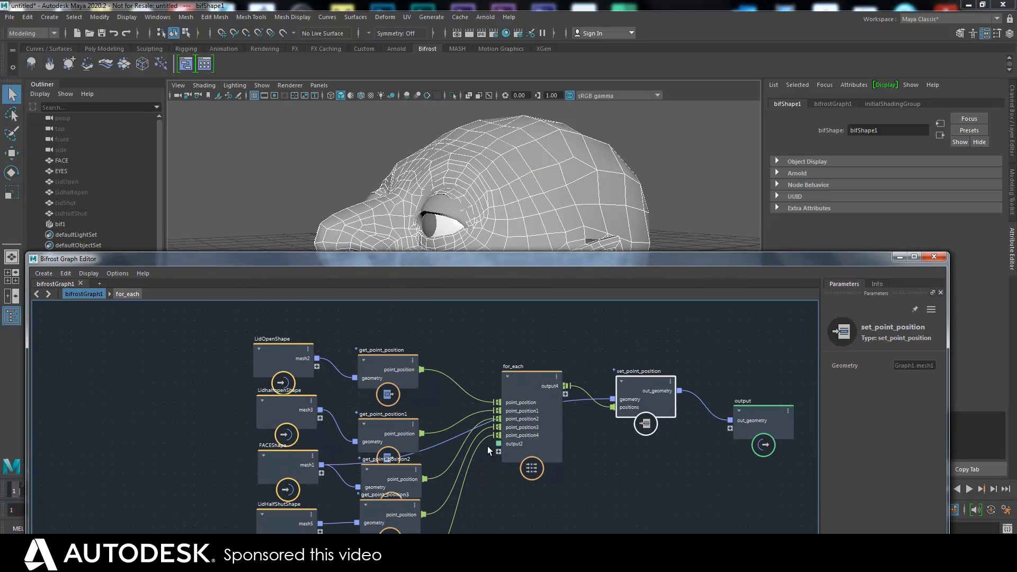
Step: Connect a new port on the FACEShape input node to for_each's output2 input and rename that port amount
middle_click_drag(490, 465, 473, 448)
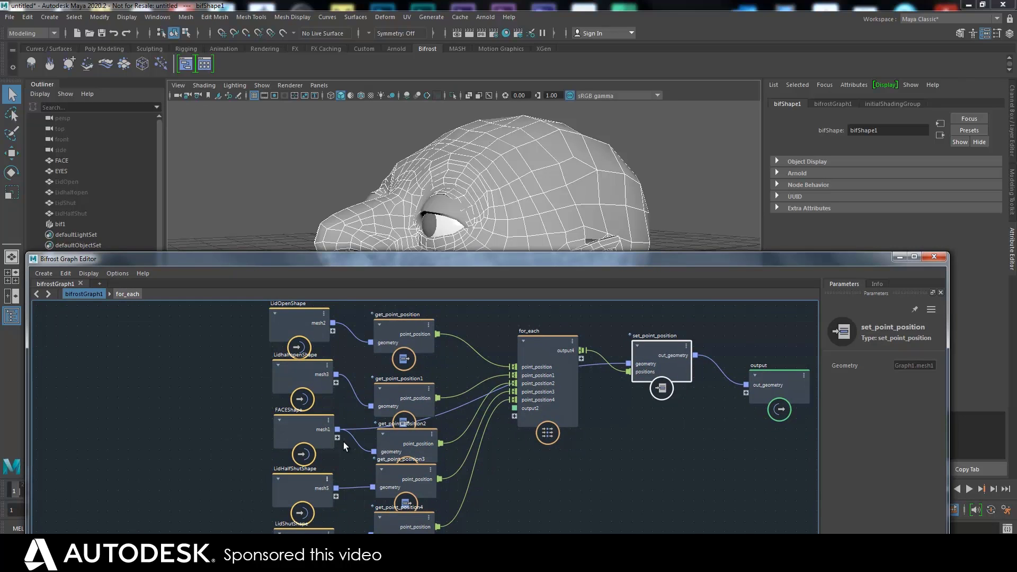
left_click_drag(338, 437, 517, 409)
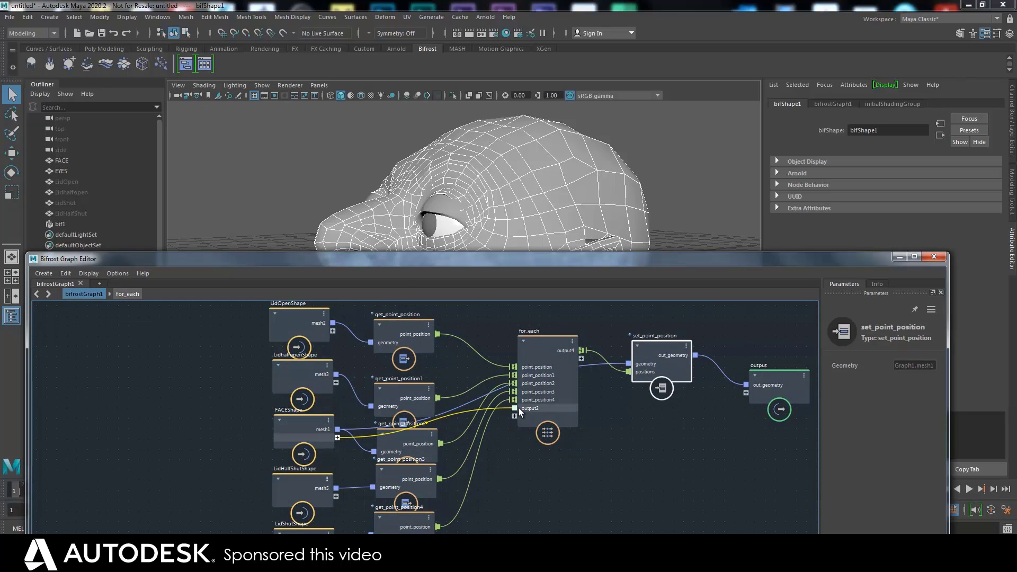
right_click(325, 437)
left_click(334, 445)
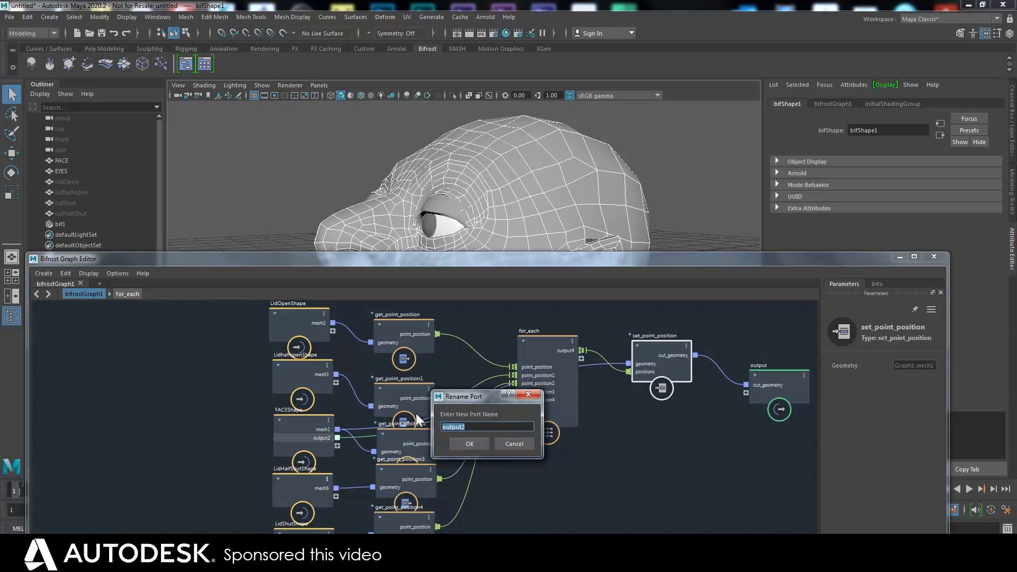
type("amount")
key("Return")
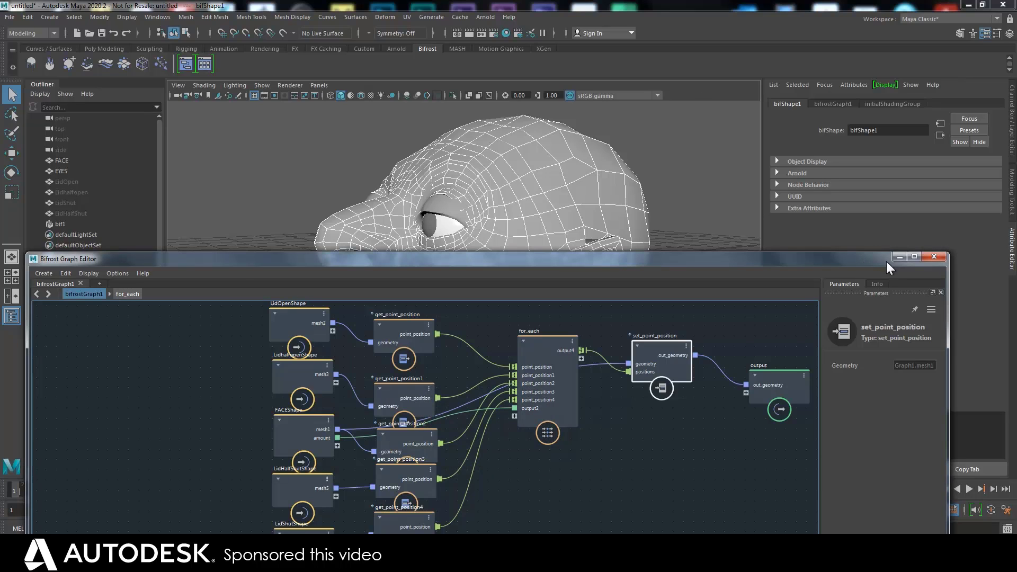
Step: Minimise the graph editor and hide the original FACE mesh
left_click(902, 258)
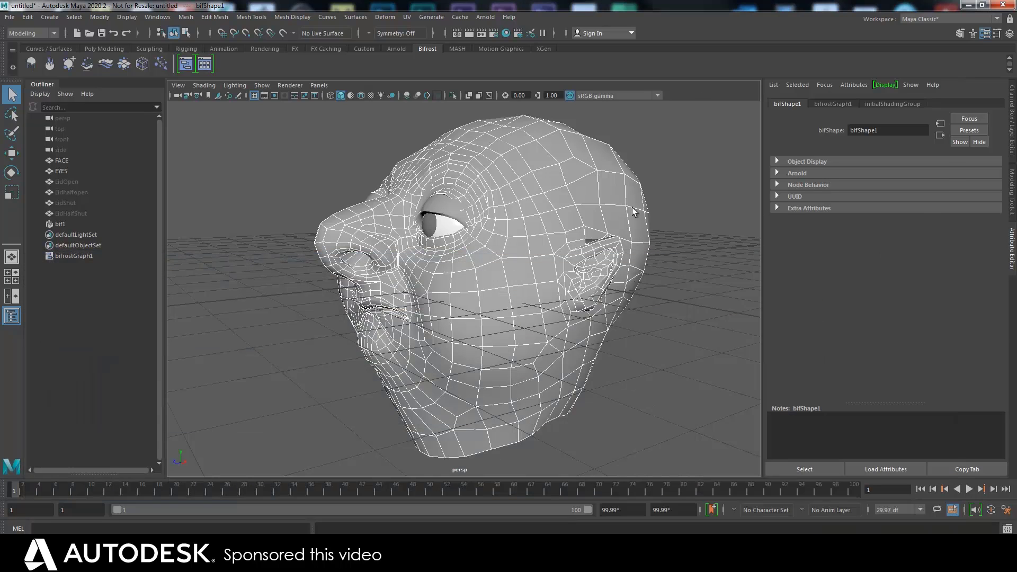
left_click(60, 171)
left_click(61, 160)
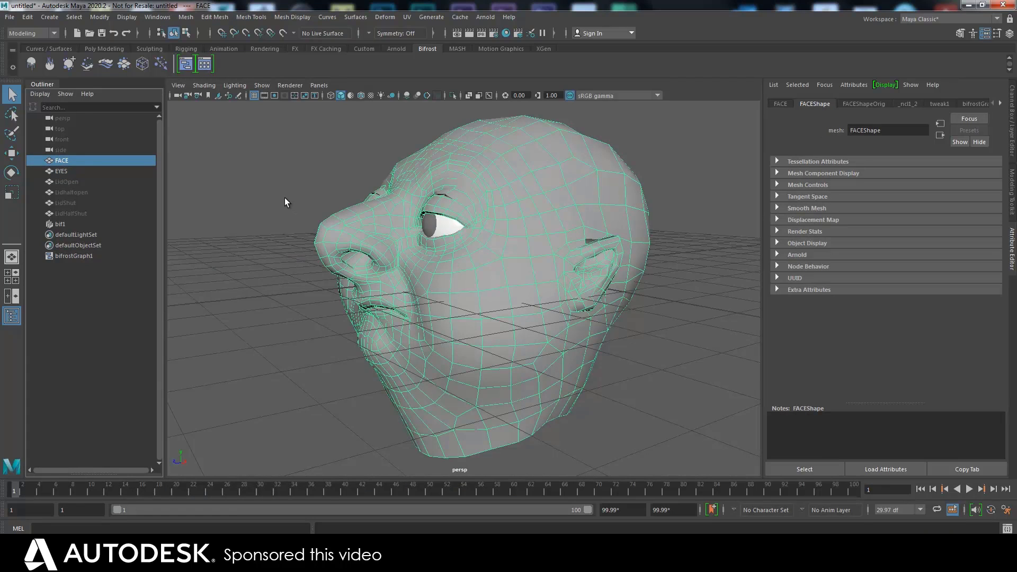
key("ctrl+h")
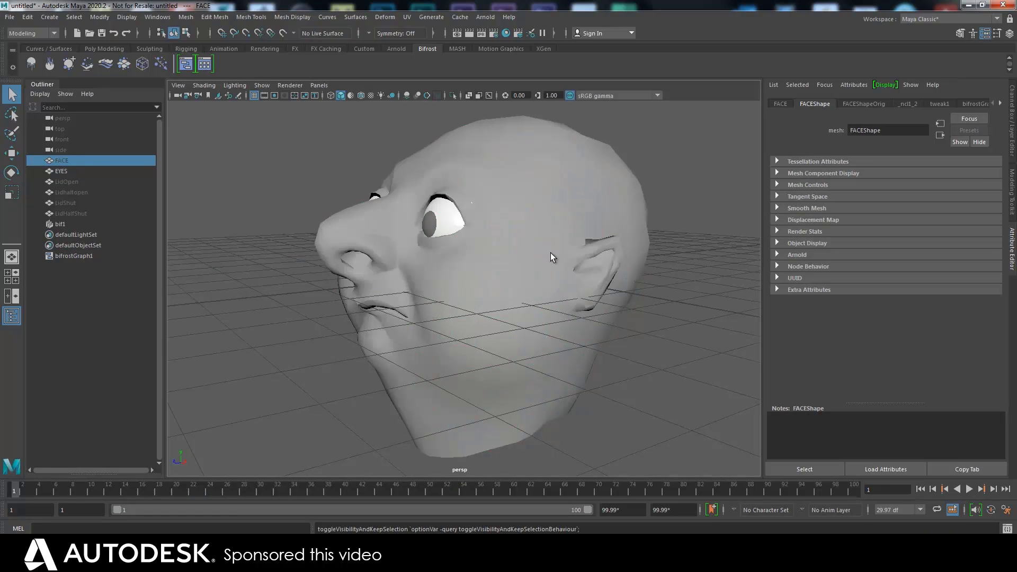
Step: Set a key at frame 1 on the Amount extra attribute of bifrostGraph1 with a value of 0
left_click(778, 289)
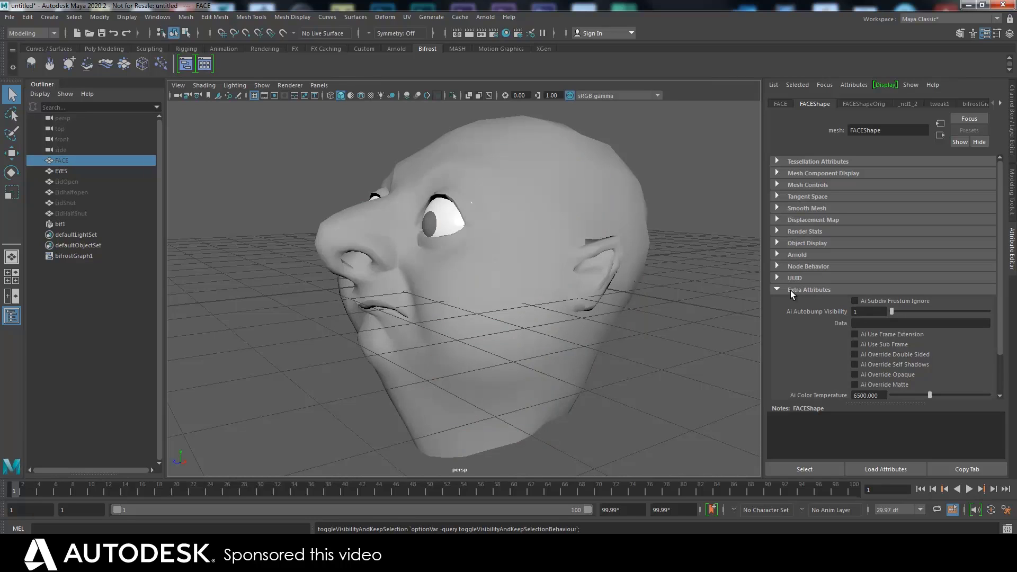
left_click(778, 290)
left_click(63, 256)
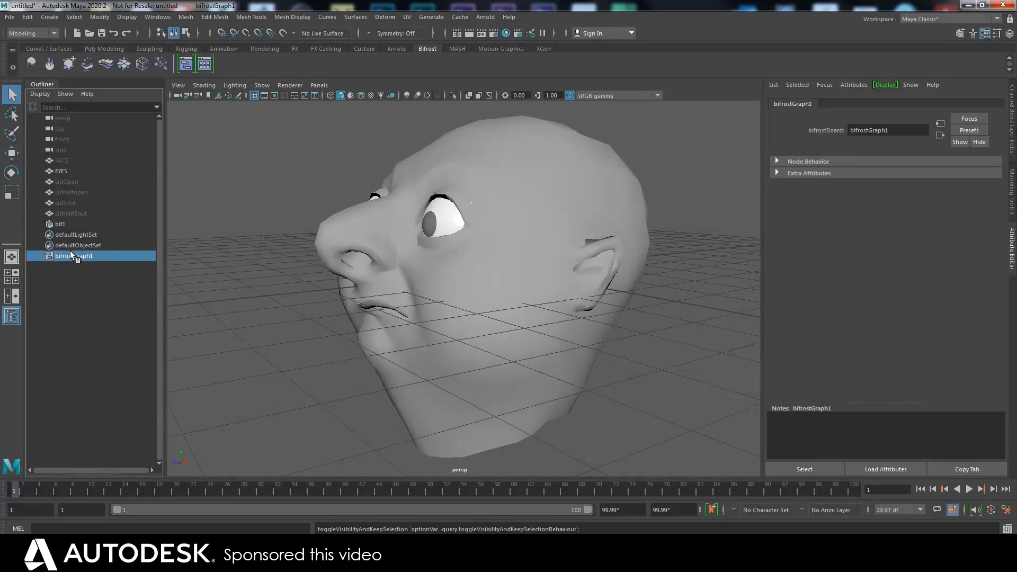
left_click(778, 174)
left_click_drag(873, 185, 851, 186)
right_click(869, 187)
left_click(891, 203)
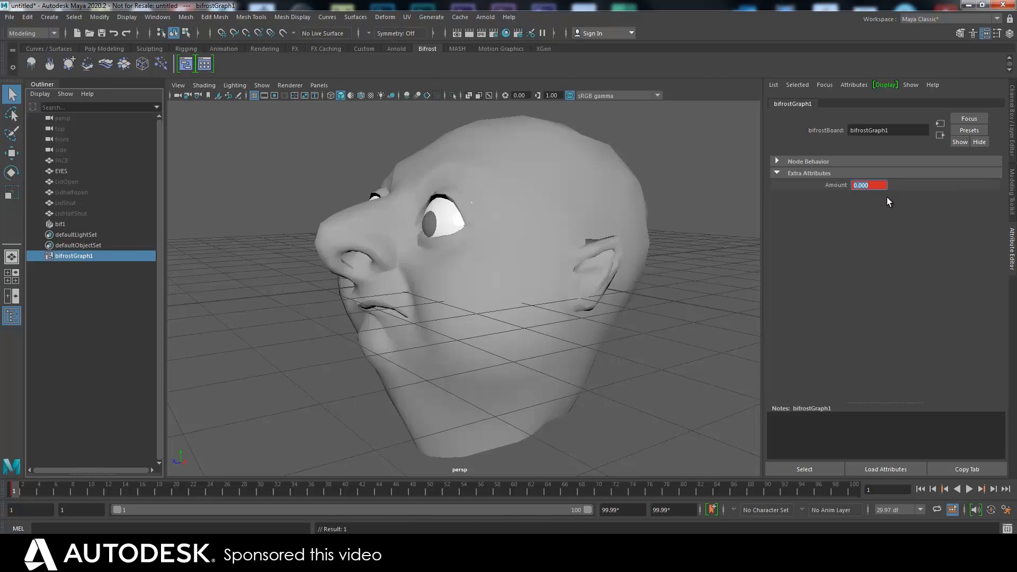
Step: Move to frame 19, set bifrostGraph1's Amount to 1 and set a key on it
key("alt+v")
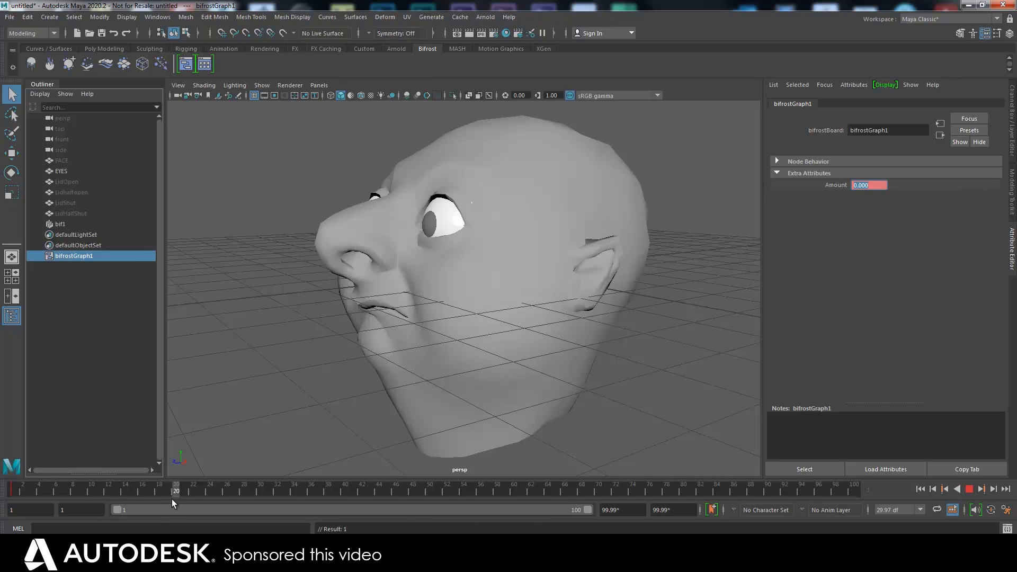
key("alt+v")
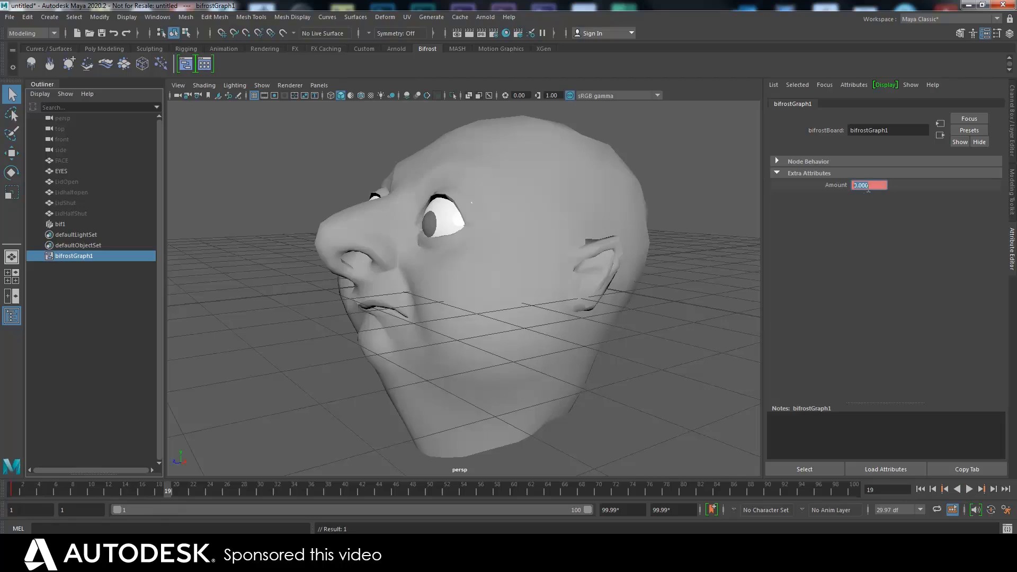
type("1")
key("Return")
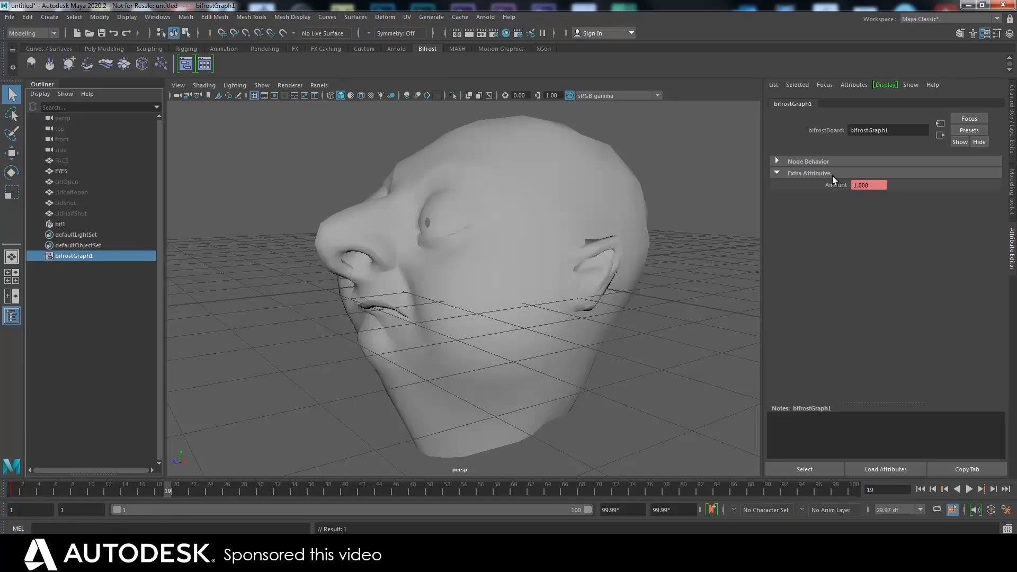
right_click(854, 186)
left_click(867, 202)
Step: Play and scrub the keyed eyelid animation up to frame 18, examining the lid from closer and from several angles
mouse_move(163, 497)
left_mouse_down()
mouse_move(37, 507)
mouse_move(163, 504)
left_mouse_up()
left_click_drag(305, 316, 327, 358, "alt")
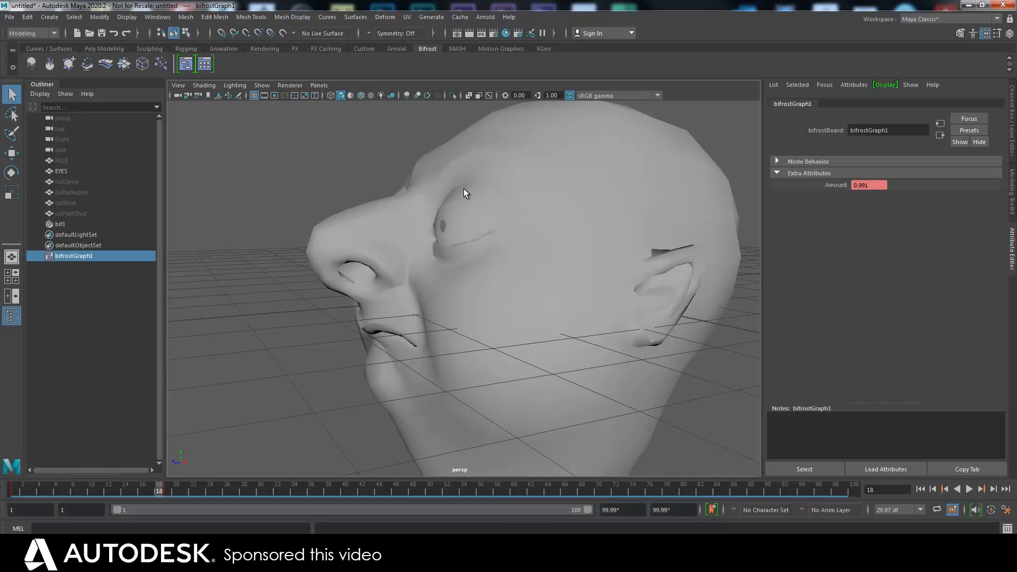
key("alt+v")
left_click_drag(72, 491, 161, 491)
right_click_drag(333, 352, 333, 410, "alt")
left_click_drag(323, 372, 307, 375, "alt")
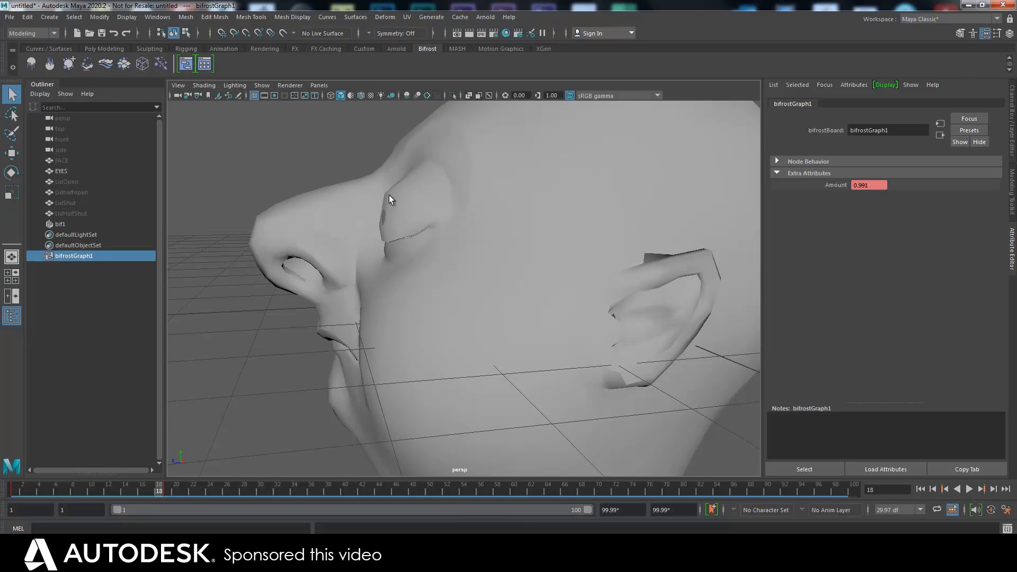
left_click_drag(249, 349, 295, 350, "alt")
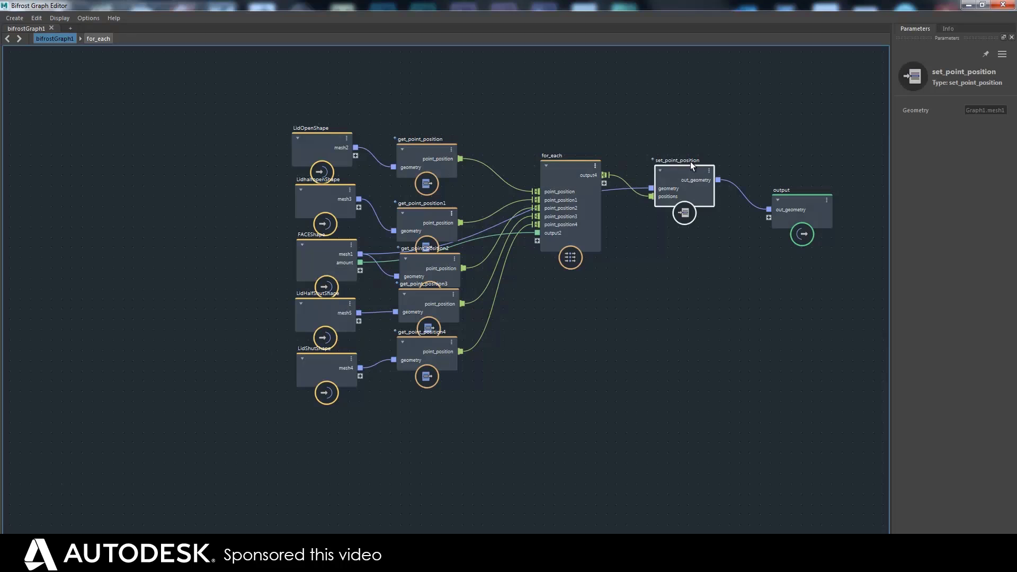
Step: Open the for_each loop in the graph editor and review how FitBezCurve is connected
double_click(558, 176)
left_click(495, 217)
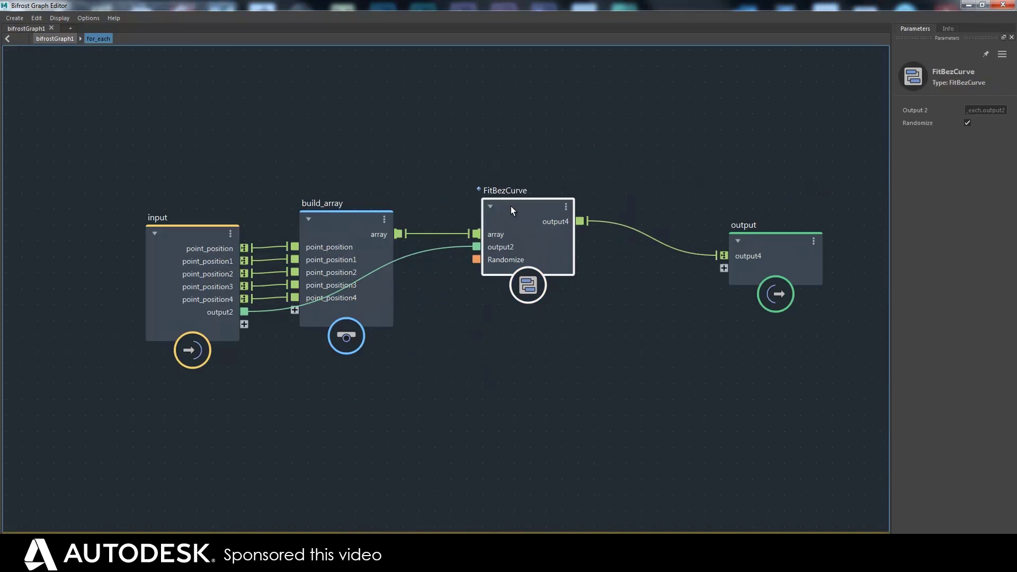
mouse_move(500, 219)
left_mouse_down()
mouse_move(507, 227)
mouse_move(494, 227)
left_mouse_up()
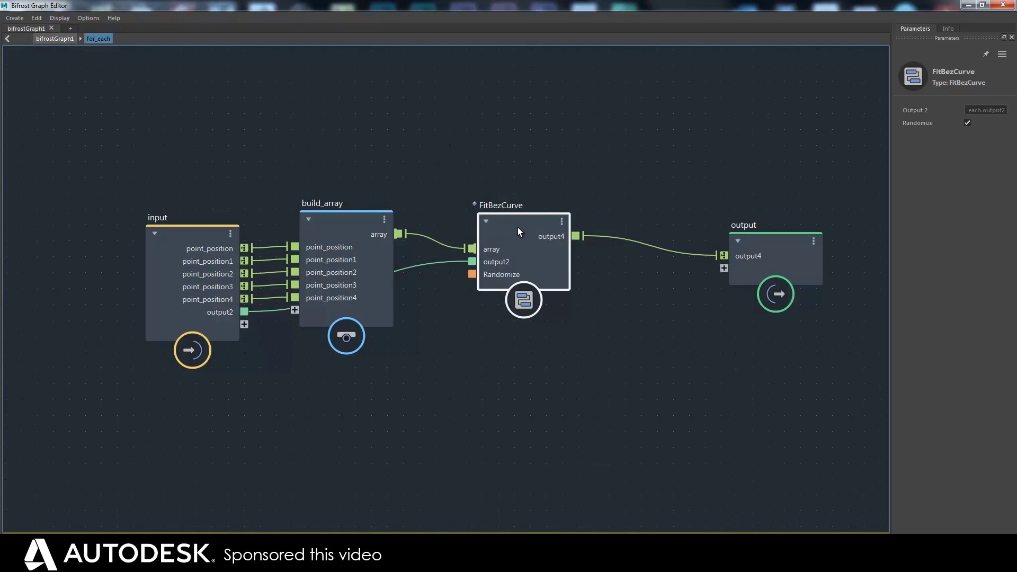
left_click_drag(510, 233, 511, 234)
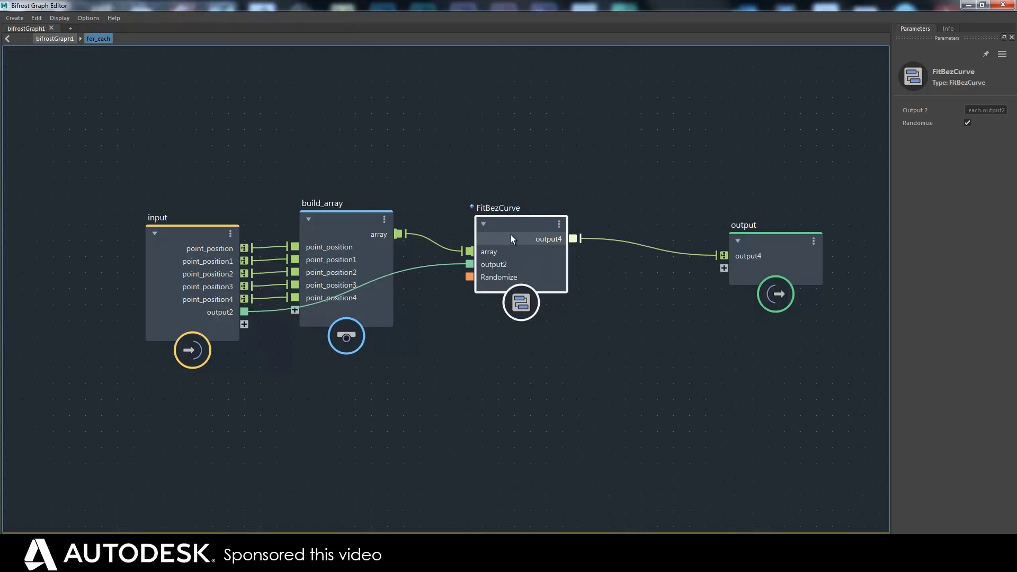
Step: Minimise the graph editor and replay the blink, scrubbing back to the start to check the lid's curved motion
left_click(969, 5)
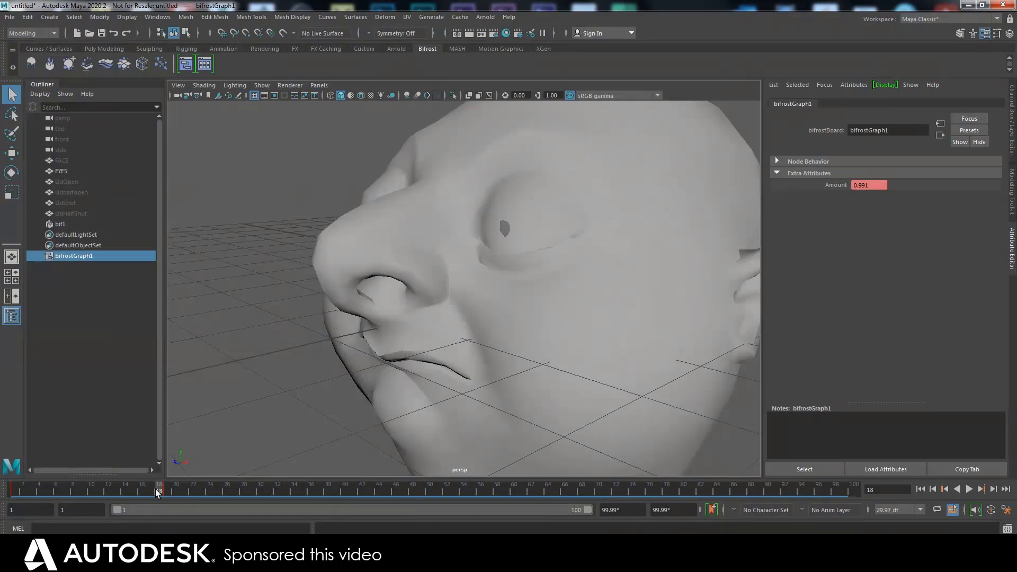
left_click_drag(158, 492, 30, 492)
key("alt+v")
left_click_drag(166, 487, 4, 486)
Step: Review the build_array and FitBezCurve nodes inside for_each
left_click(539, 185)
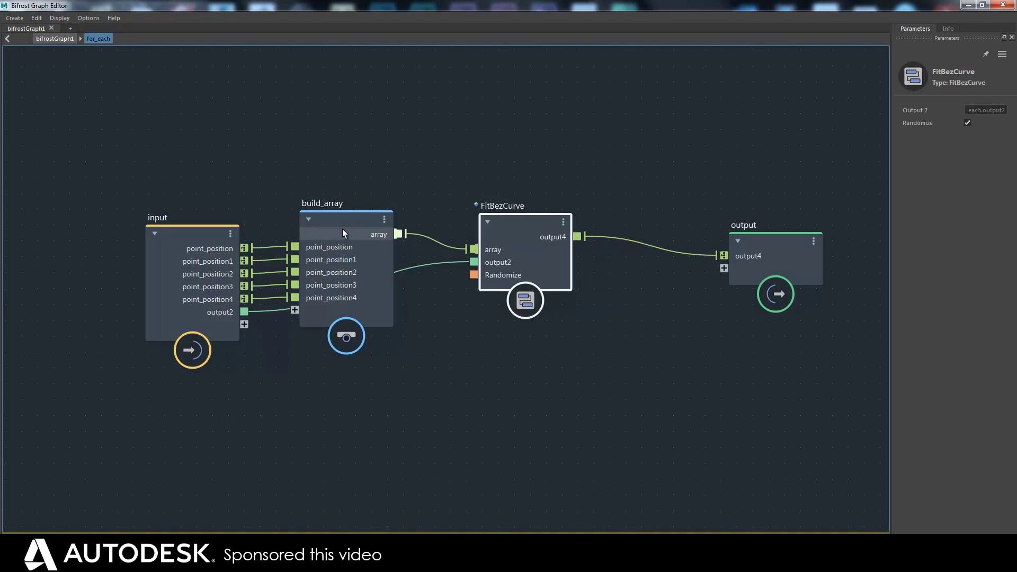
left_click(341, 227)
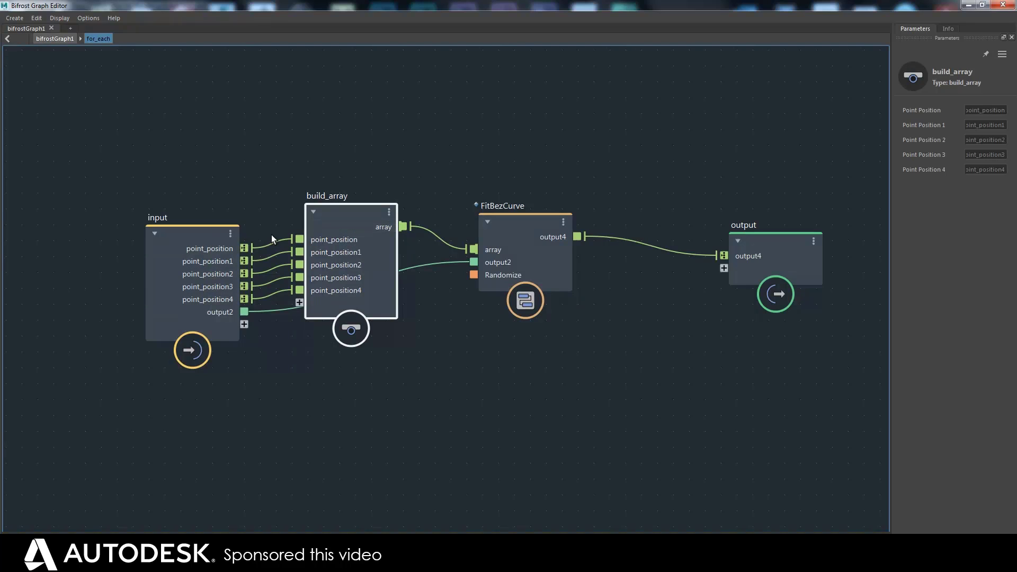
left_click_drag(513, 229, 517, 230)
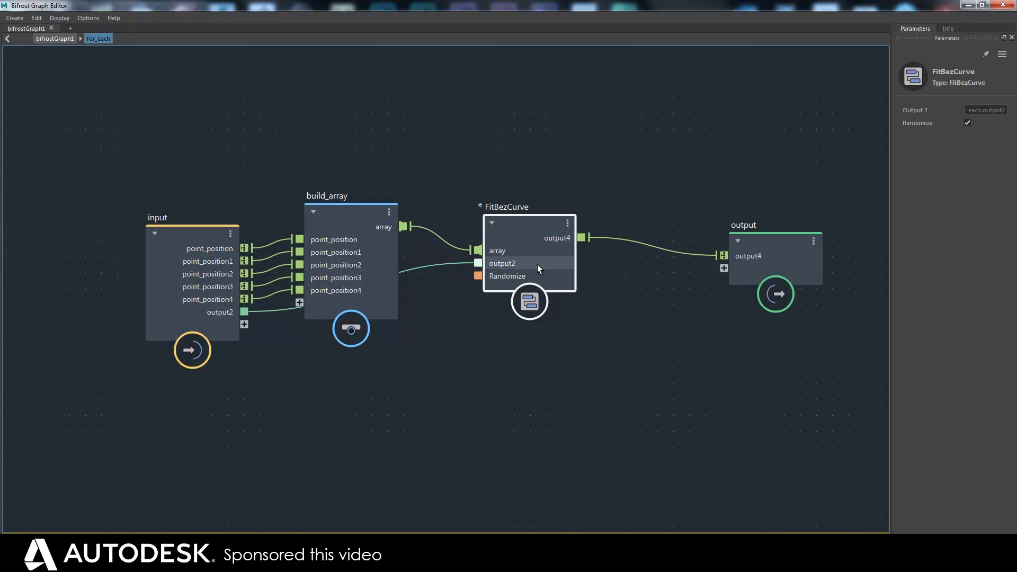
Step: Switch to Softimage, hide the FACE mesh and close its Get Point Position property page
left_click(969, 5)
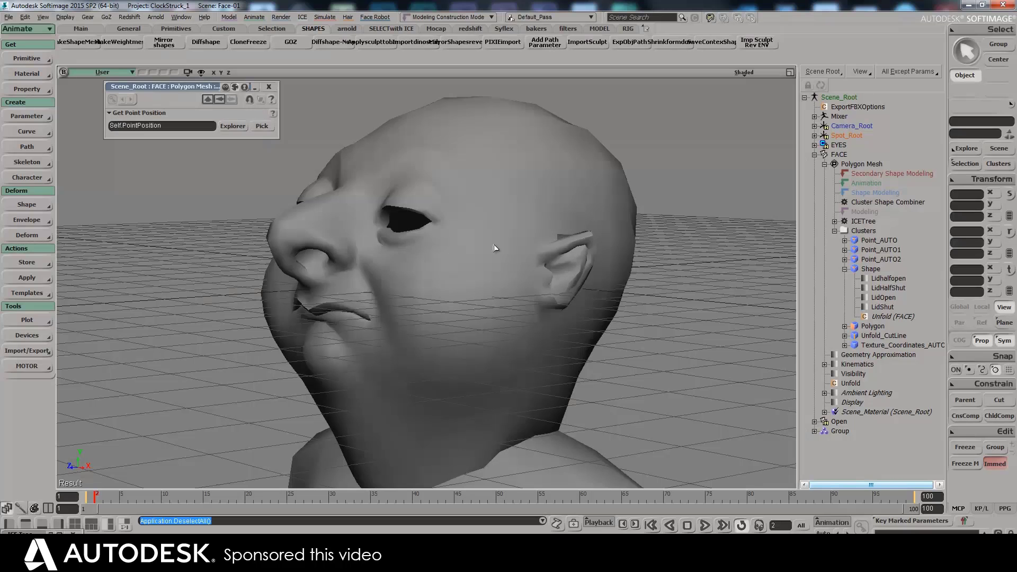
left_click(506, 213)
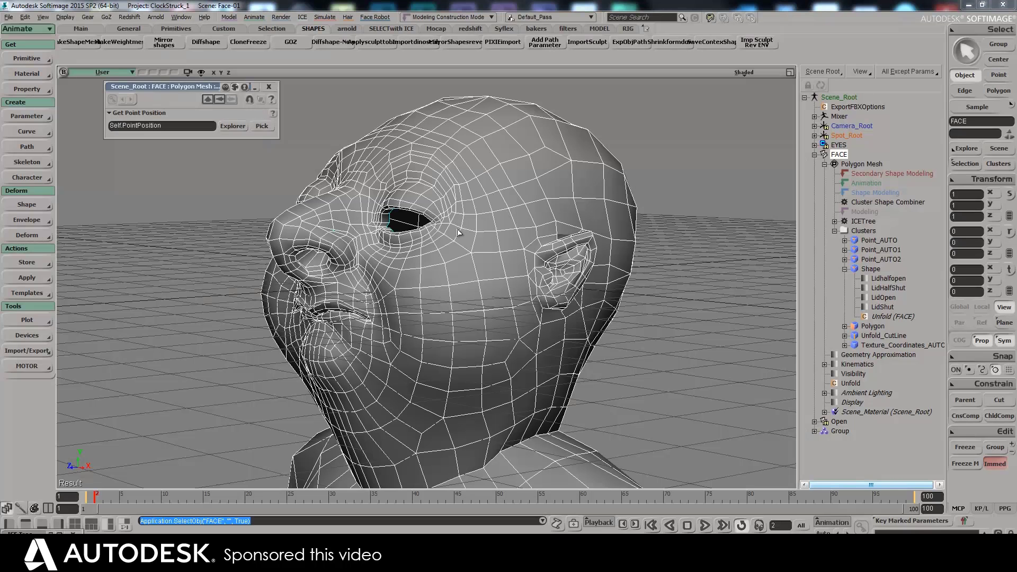
key("h")
left_click(267, 87)
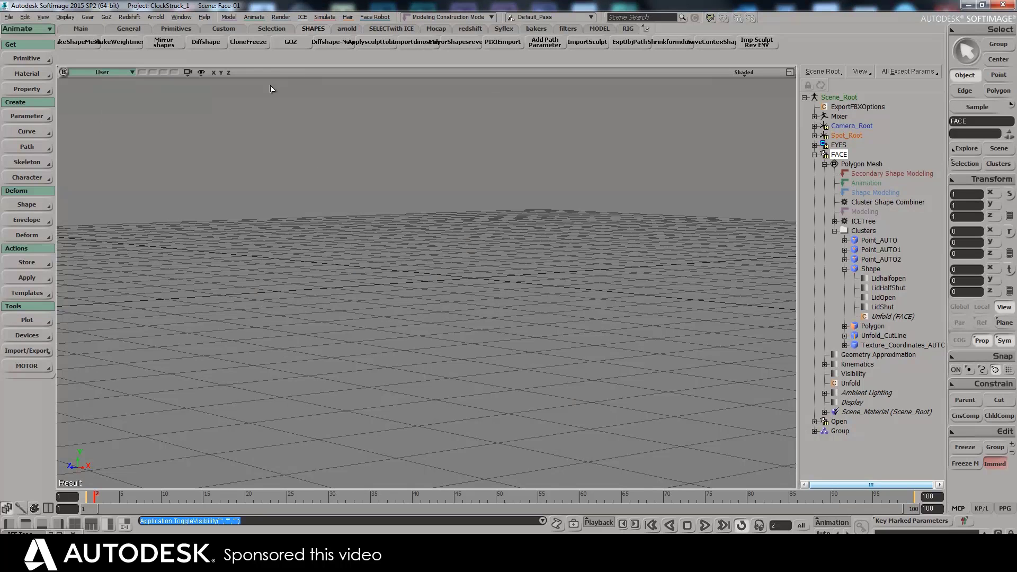
Step: Switch the viewport to the orthographic Right view and adjust its framing
left_click(43, 59)
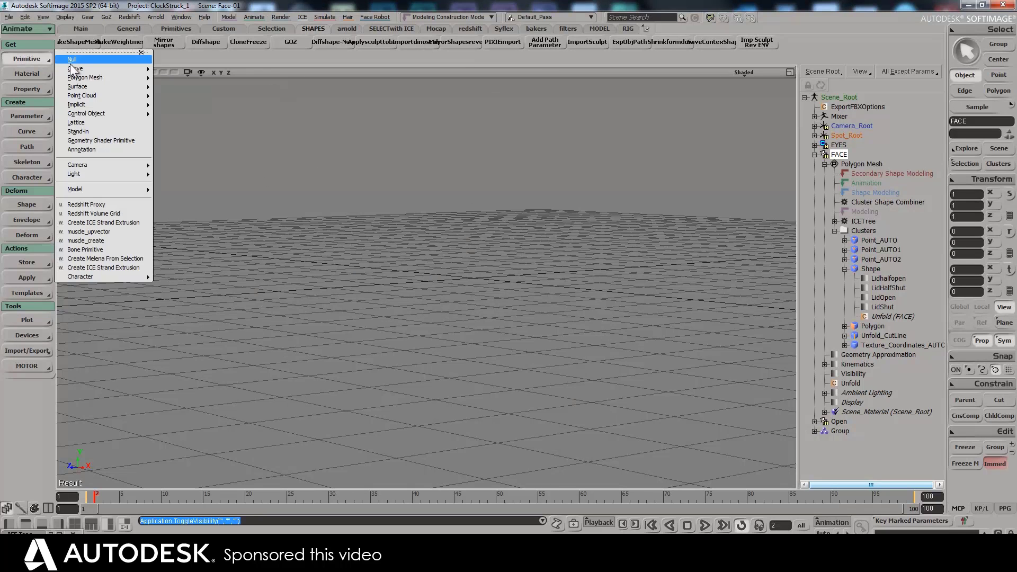
left_click(242, 164)
left_click(114, 73)
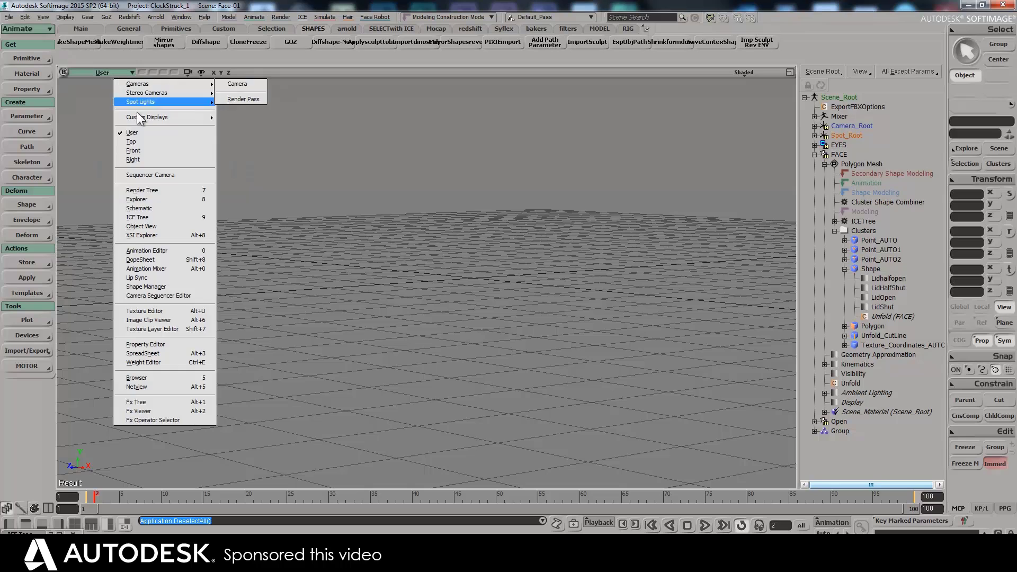
left_click(146, 159)
left_click_drag(431, 211, 368, 233)
middle_click_drag(368, 234, 373, 277)
scroll(374, 276, "up", 1)
Step: Create a null and place it at about Y 0.29, Z 2.90 in the Right view
left_click(43, 58)
left_click(75, 60)
left_click_drag(451, 265, 196, 264)
scroll(281, 318, "down", 4)
left_click_drag(280, 325, 251, 308)
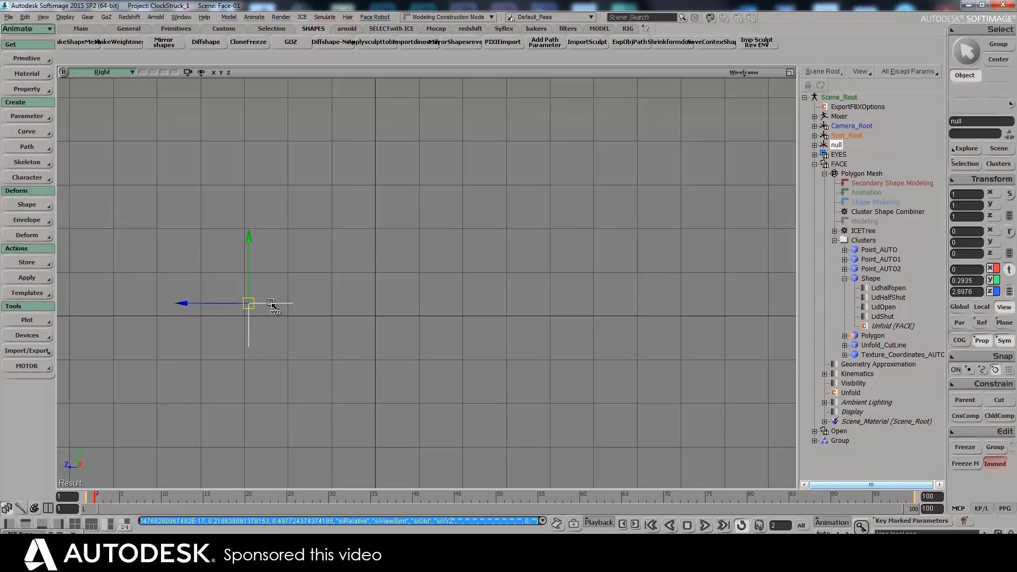
Step: Duplicate the null five times and spread the copies across the Right view along a rising and falling path
key("ctrl+d")
key("ctrl+d")
left_click_drag(320, 259, 351, 270)
key("ctrl+d")
left_click_drag(470, 263, 728, 302)
key("ctrl+d")
key("ctrl+d")
key("space")
Step: Select null through null5, frame them in the view, then collapse the FACE hierarchy and clear the selection
left_click(836, 145)
left_click(838, 192, "shift")
key("s")
middle_click_drag(596, 262, 591, 303)
left_click_drag(591, 303, 534, 265)
middle_click_drag(534, 265, 556, 260)
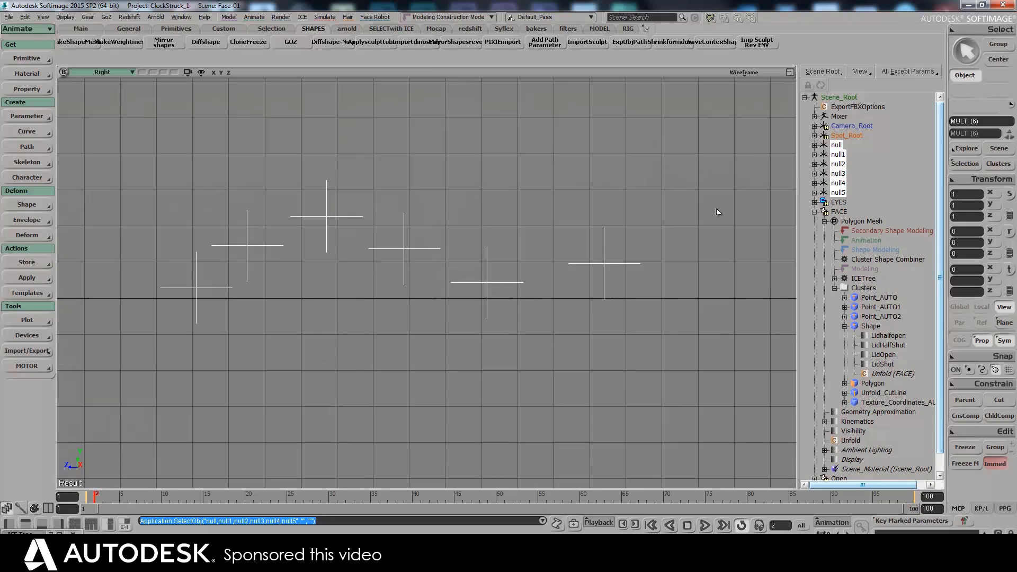
left_click(814, 212)
key("ctrl+shift+a")
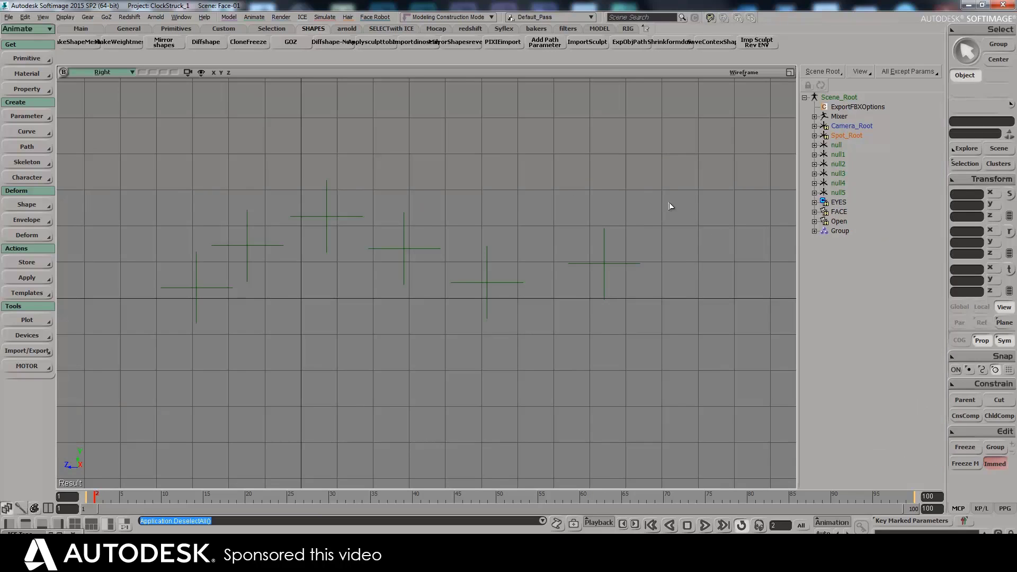
Step: Create another null to carry the ICE setup and set its primary display icon to None
left_click(42, 59)
left_click(77, 61)
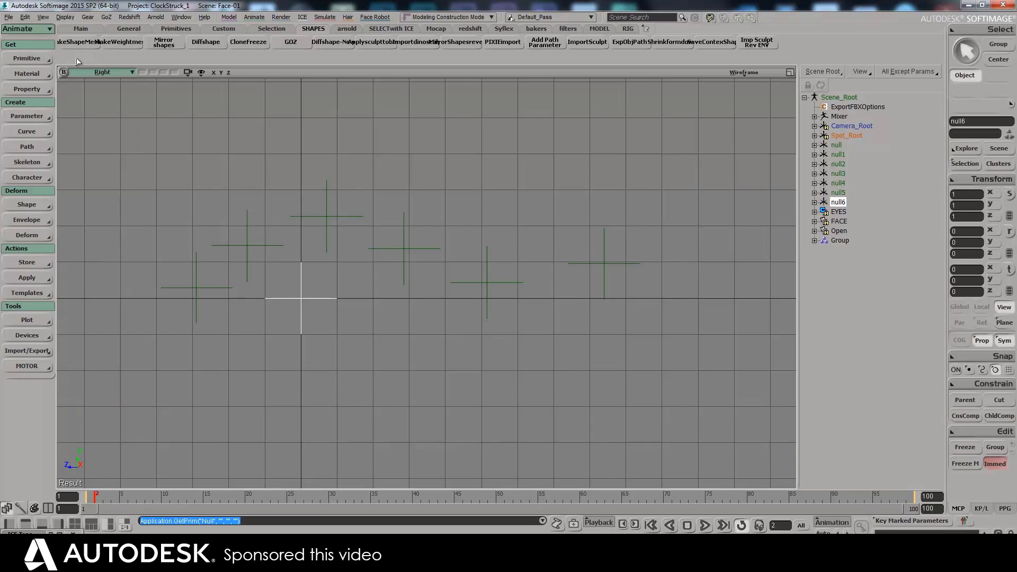
left_click(815, 202)
left_click(835, 212)
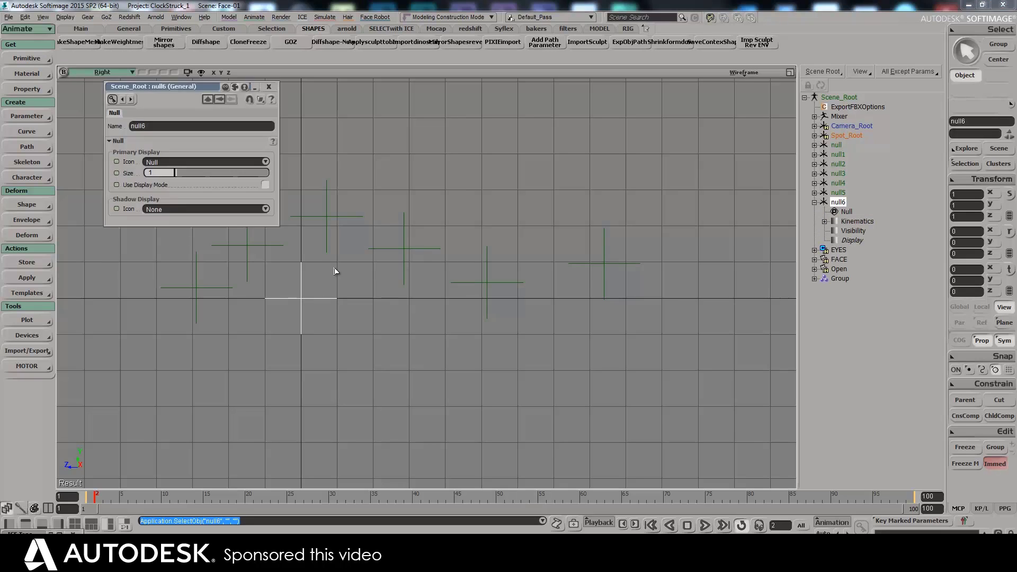
left_click(266, 161)
left_click(175, 158)
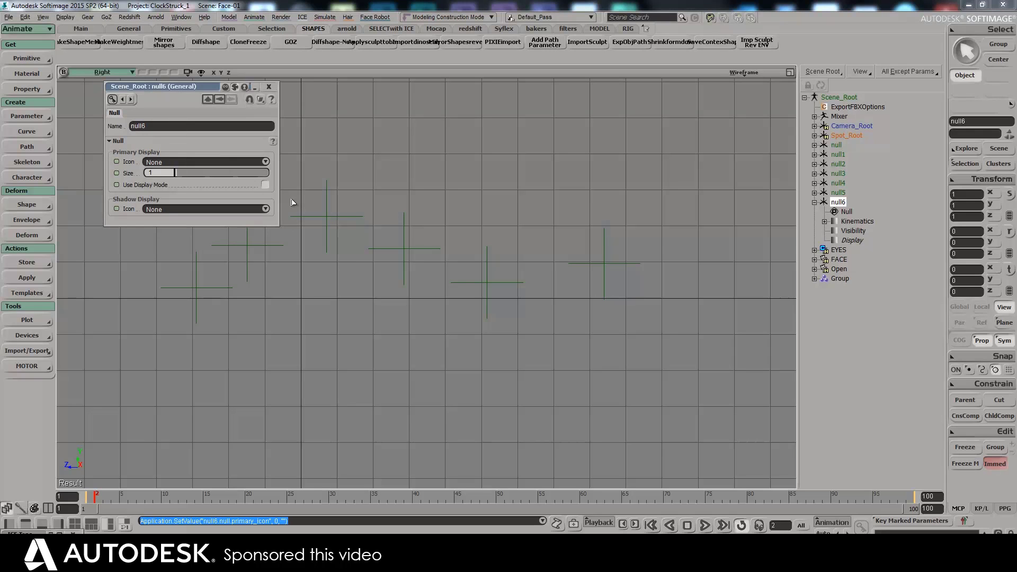
Step: Create a new empty ICE tree on null6 and arrange its window below the nulls in the viewport
key("alt+9")
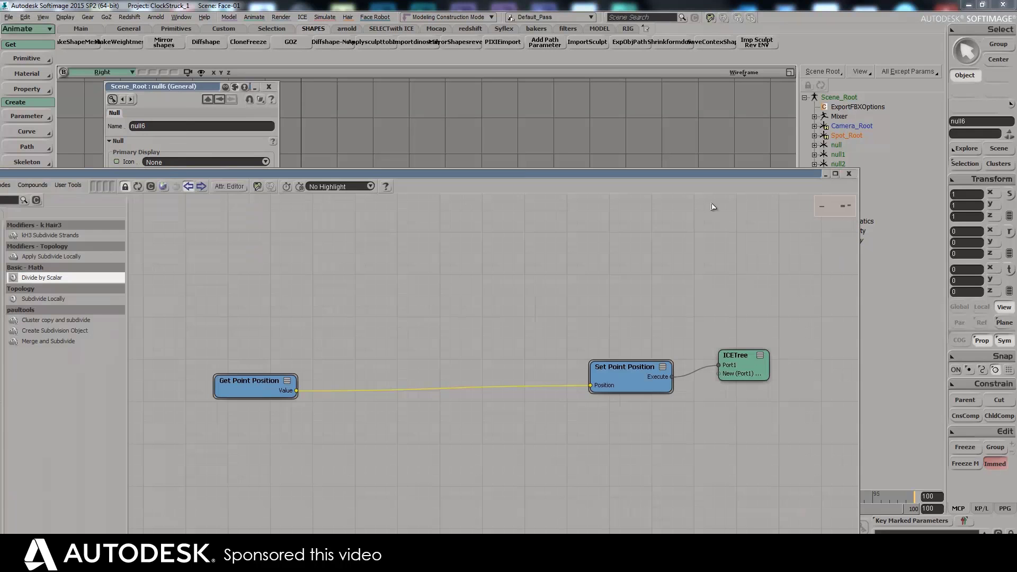
left_click_drag(699, 173, 687, 256)
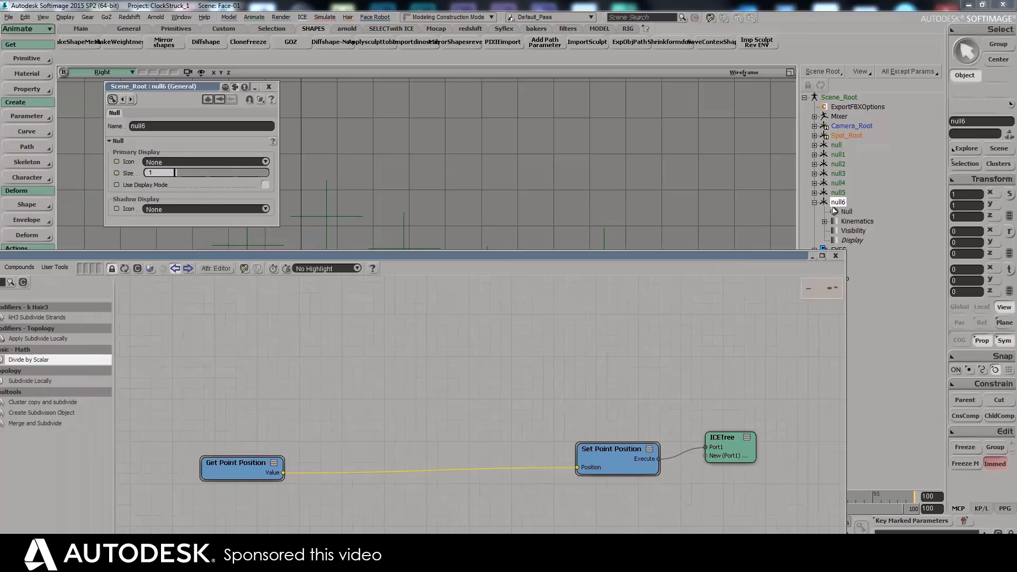
left_click(124, 268)
left_click_drag(325, 259, 379, 213)
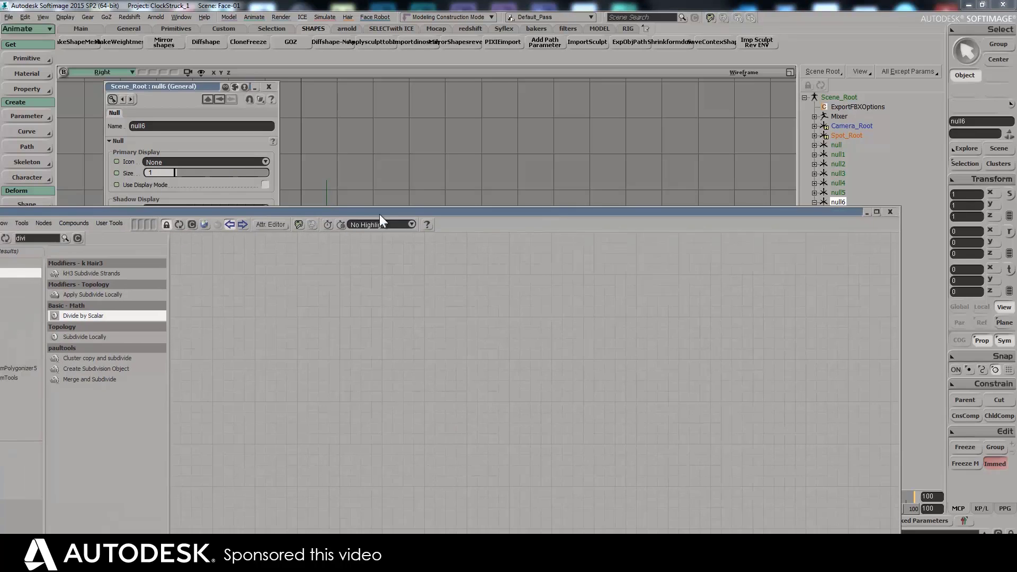
left_click_drag(49, 211, 30, 212)
left_click(35, 215)
left_click(46, 228)
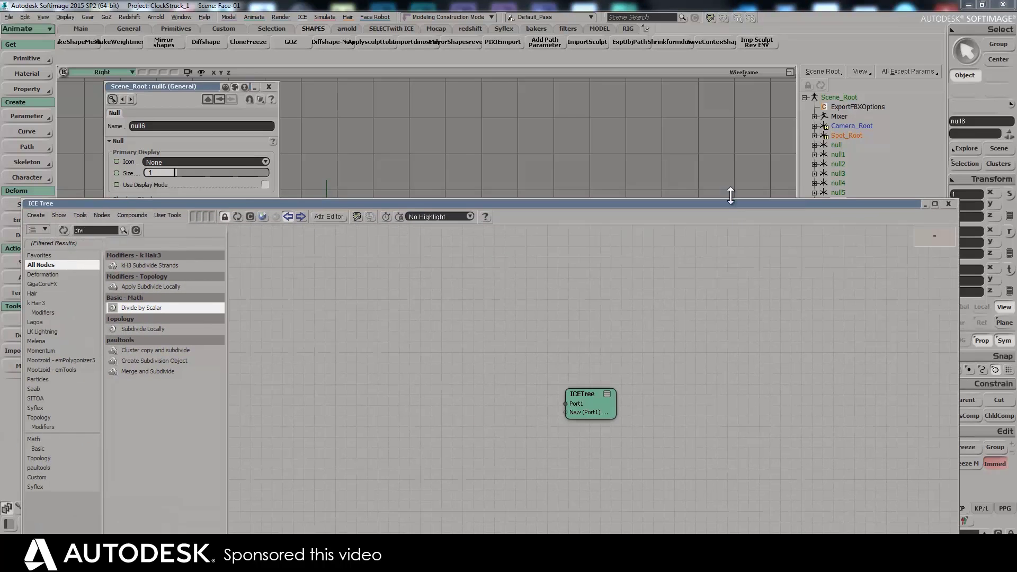
left_click_drag(730, 199, 731, 282)
Step: Add null through null5 to the ICE tree as Get nodes and move the ICETree node aside
left_click(837, 145)
left_click(839, 192, "shift")
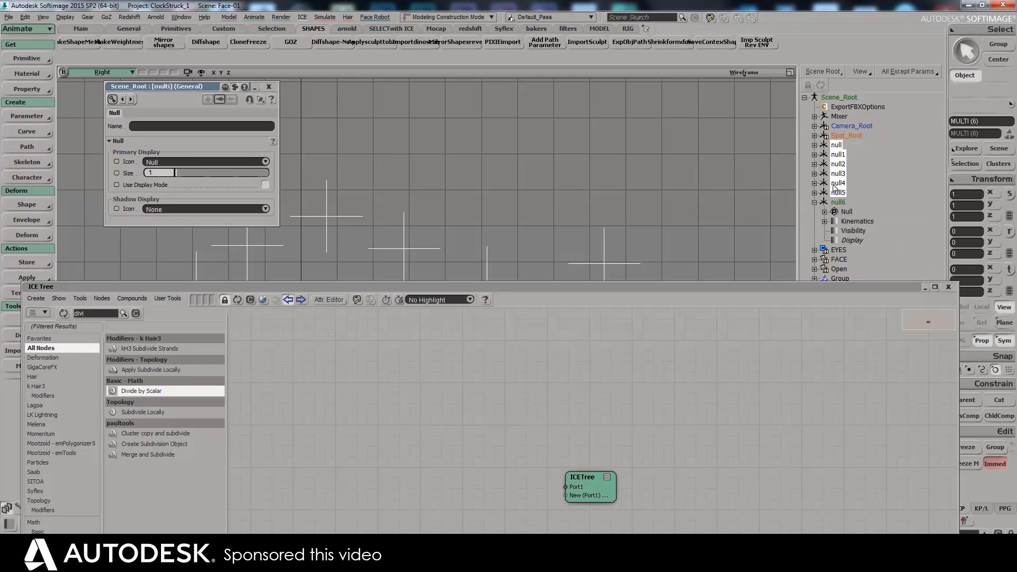
left_click_drag(838, 153, 347, 405)
left_click_drag(572, 475, 655, 393)
Step: Separate the overlapping Get null nodes and stack them in one column
left_click_drag(378, 417, 356, 439)
left_click_drag(368, 408, 346, 313)
left_click_drag(348, 430, 348, 404)
left_click_drag(356, 460, 350, 465)
left_click_drag(367, 511, 362, 556)
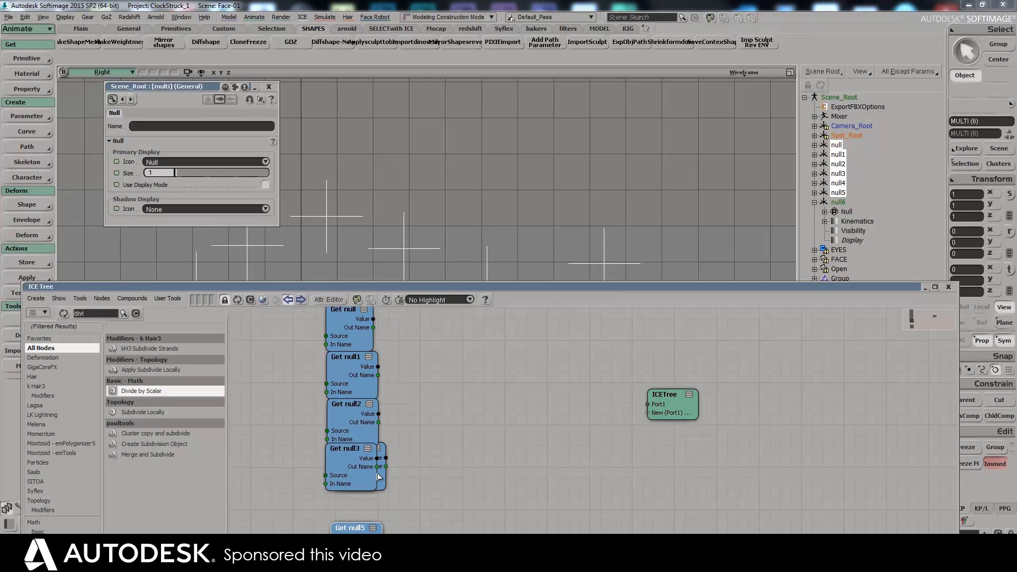
left_click_drag(378, 469, 374, 518)
left_click_drag(381, 483, 372, 531)
middle_click_drag(425, 442, 491, 320)
left_click_drag(456, 383, 451, 392)
scroll(493, 361, "down", 2)
middle_click_drag(486, 368, 440, 434)
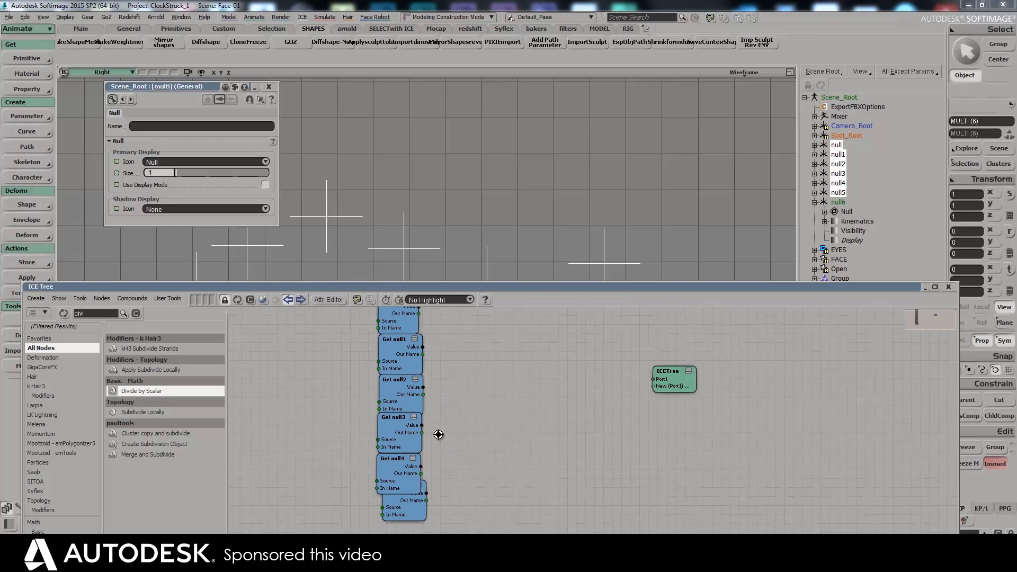
middle_click_drag(464, 390, 439, 430)
scroll(451, 365, "down", 1)
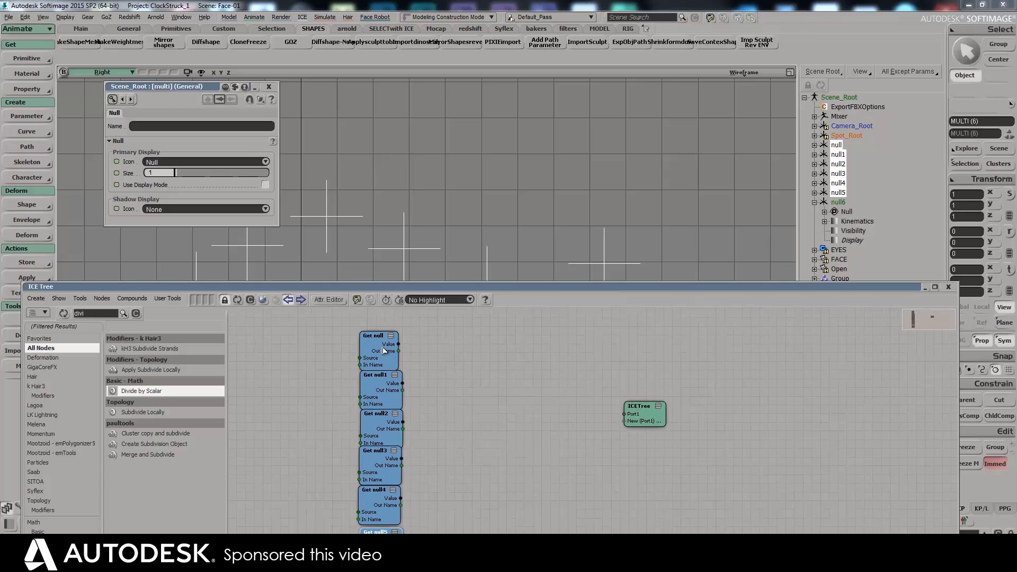
Step: Chain a Get Data node to Get null's Out Name and set its reference to kine.global.pos
left_click_drag(376, 340, 422, 363)
double_click(431, 359)
left_click(231, 137)
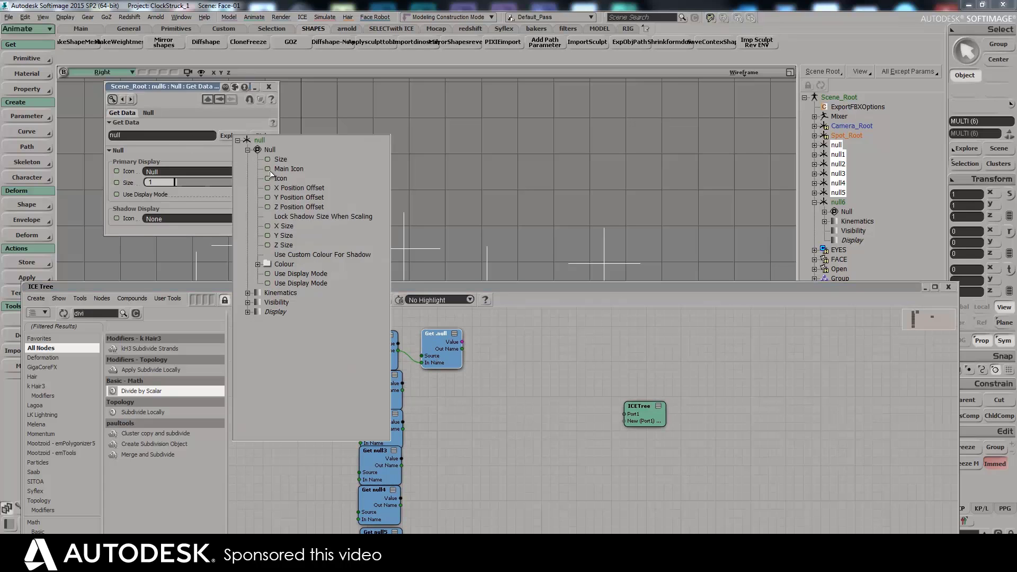
left_click(248, 293)
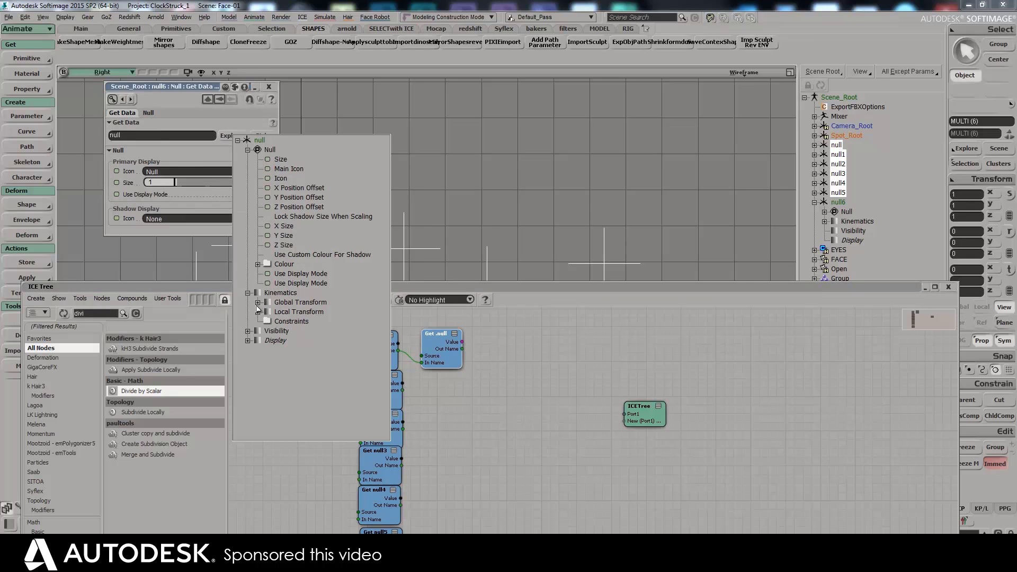
left_click(258, 302)
left_click(290, 313)
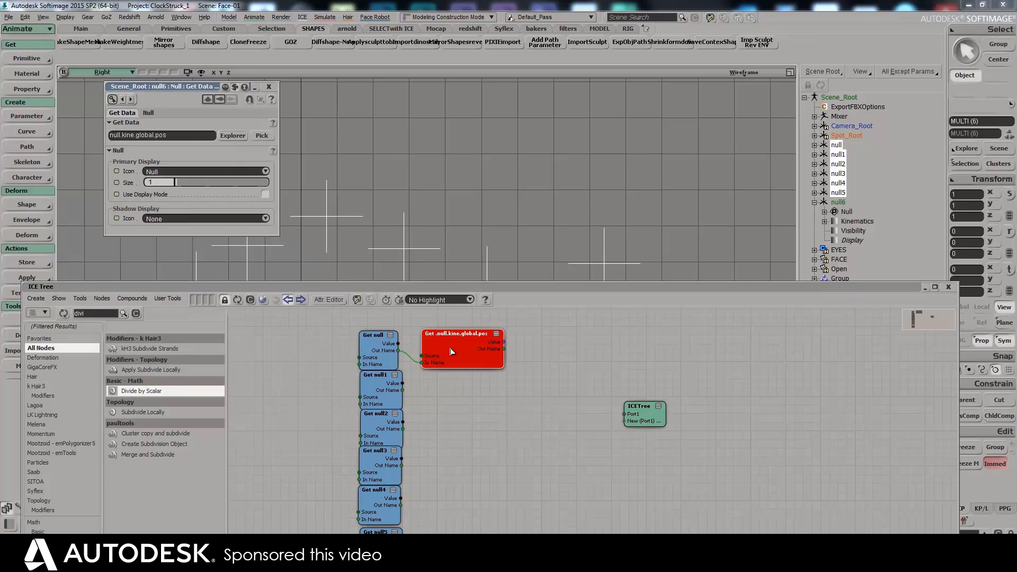
triple_click(131, 138)
left_click_drag(121, 135, 106, 135)
key("Return")
Step: Duplicate the kine.global.pos node for null1 and null2, connecting each null's Out Name to In Name
left_click_drag(450, 358, 419, 400)
key("ctrl+d")
left_click(436, 409)
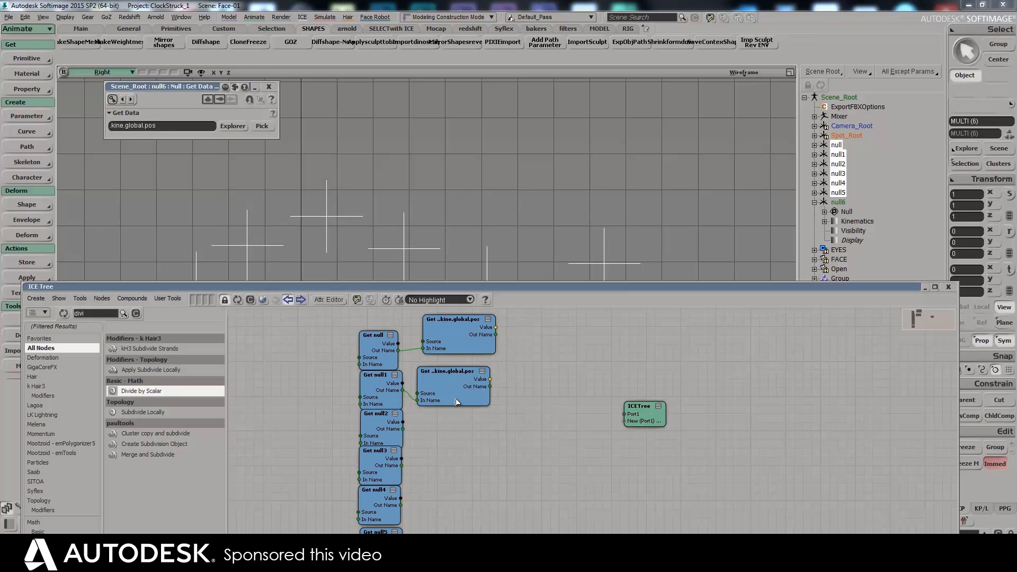
key("ctrl+v")
left_click_drag(614, 461, 434, 454)
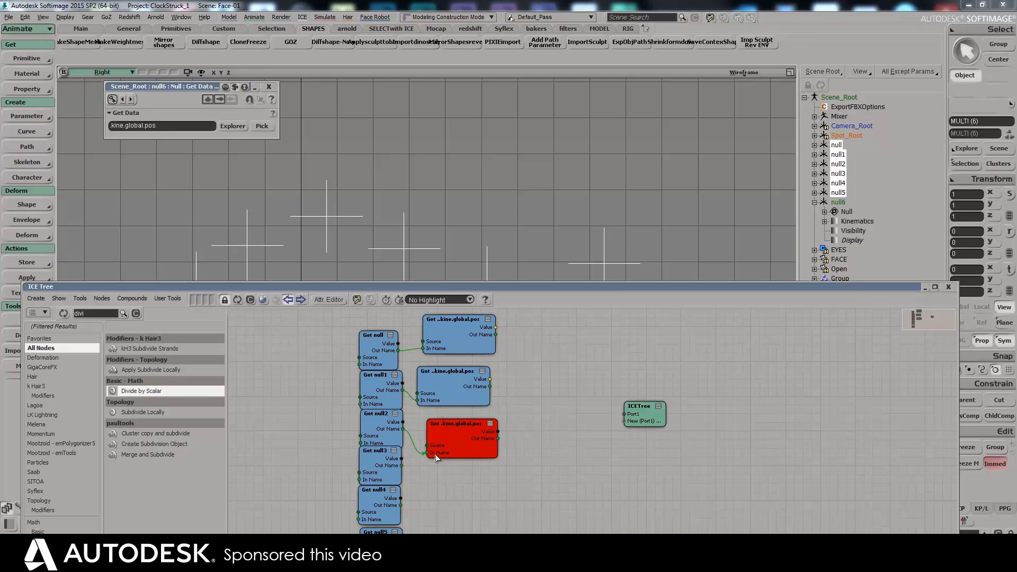
Step: Paste further kine.global.pos nodes for null3, null4 and null5 and connect each to its null's Out Name
key("ctrl+v")
left_click_drag(598, 464, 430, 480)
key("ctrl+v")
left_click_drag(629, 471, 456, 504)
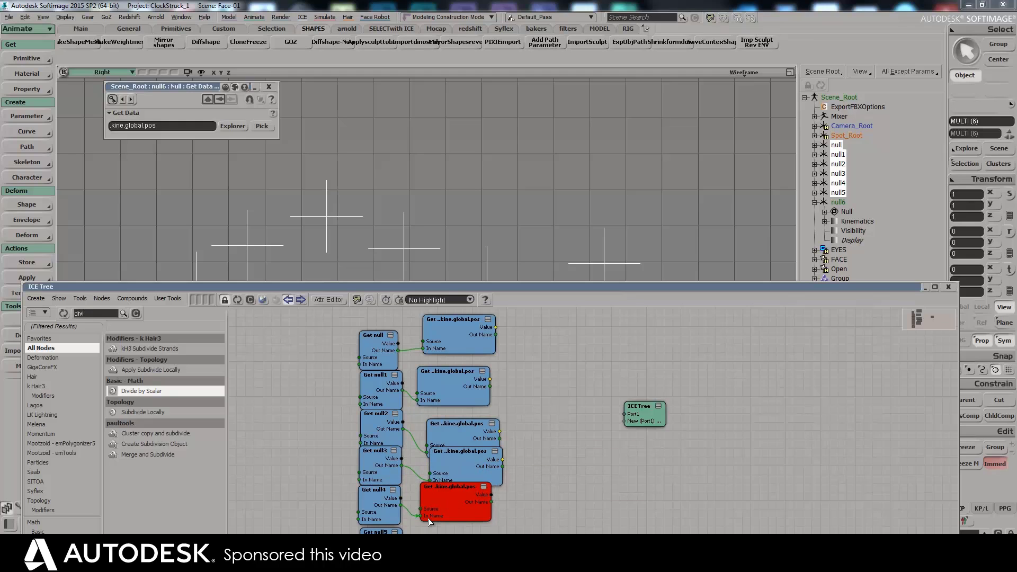
middle_click_drag(467, 470, 458, 402)
left_click_drag(412, 451, 418, 488)
key("ctrl+v")
scroll(513, 379, "down", 1)
middle_click_drag(513, 379, 513, 433)
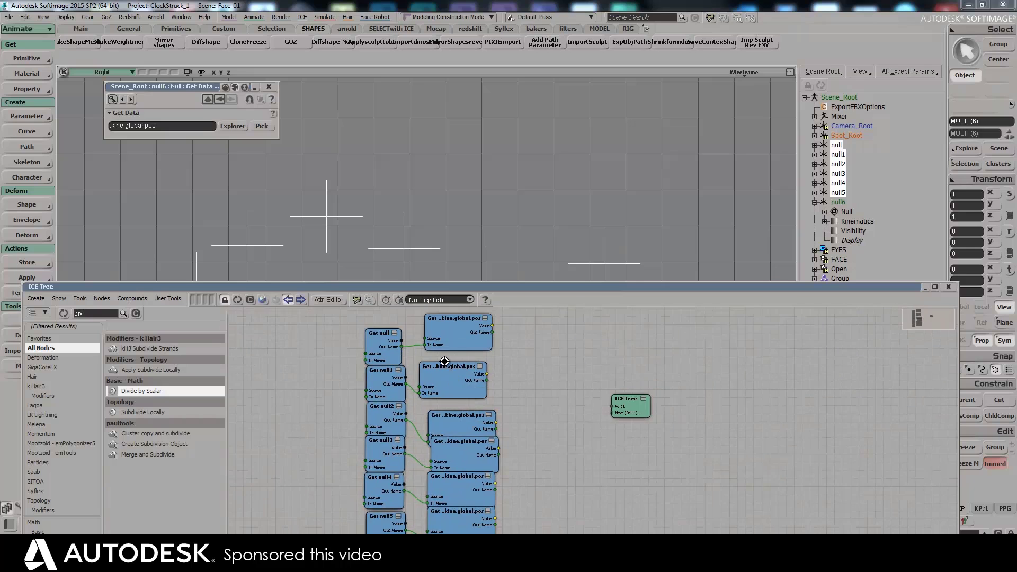
Step: Space out the Get null nodes so each sits beside its kine.global.pos node
left_click_drag(388, 345, 385, 335)
left_click_drag(375, 385, 374, 377)
left_click_drag(380, 418, 378, 410)
left_click_drag(372, 465, 374, 487)
left_click_drag(377, 340, 377, 332)
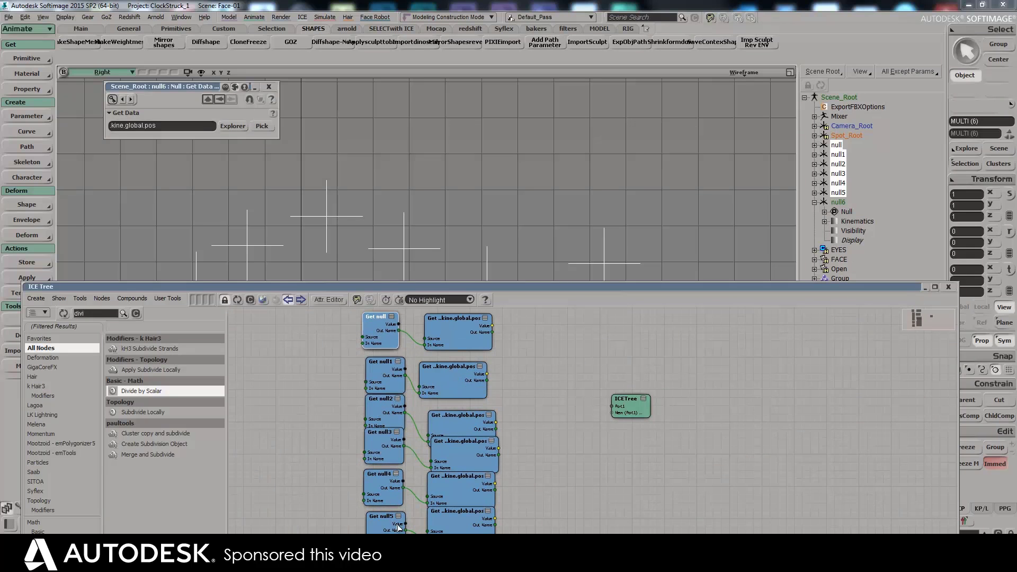
Step: Delete the null5 node with its kine.global.pos node, and line up the upper three position nodes
left_click_drag(354, 512, 456, 530)
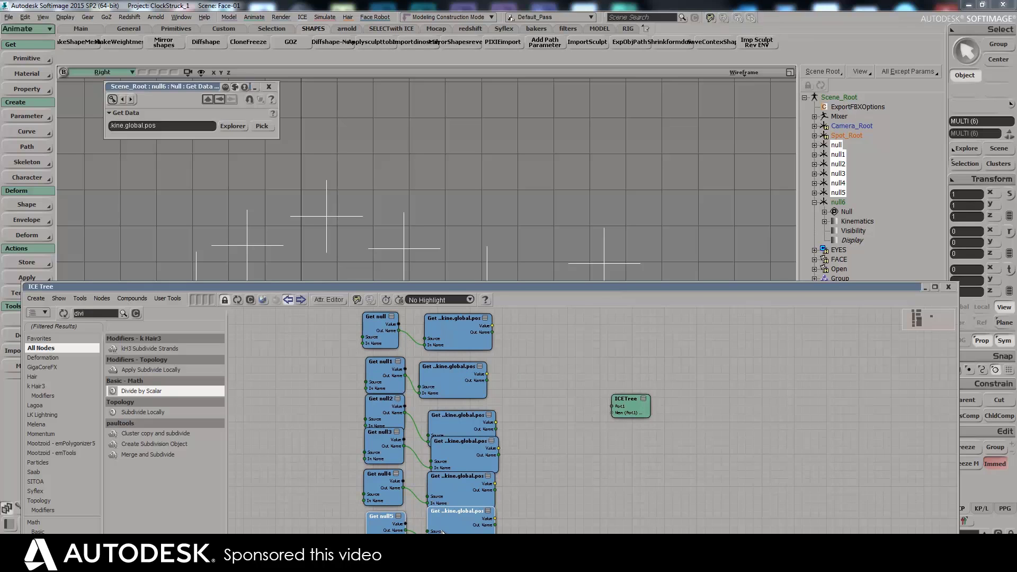
key("Delete")
left_click_drag(460, 335, 462, 329)
left_click_drag(455, 383, 456, 372)
left_click_drag(452, 424, 453, 413)
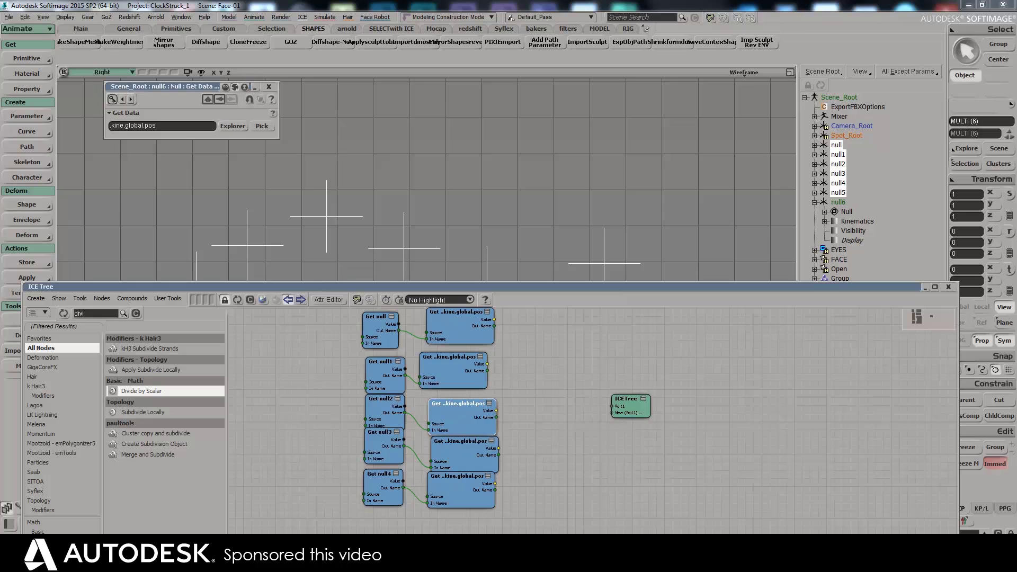
Step: Switch to the Bifrost Graph Editor and compare the top-level bifrostGraph1 network with the contents of for_each
left_click(646, 502)
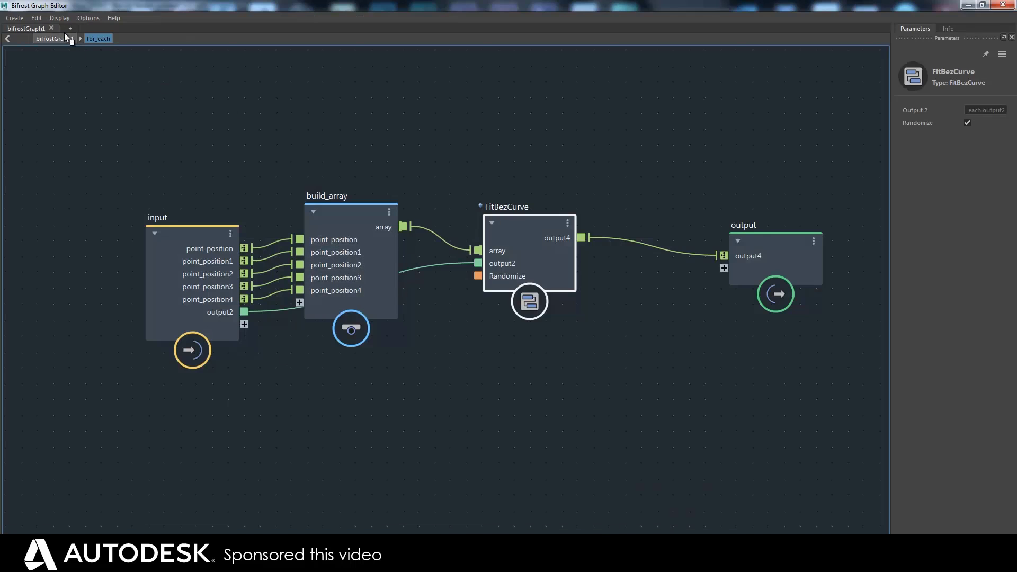
left_click(65, 35)
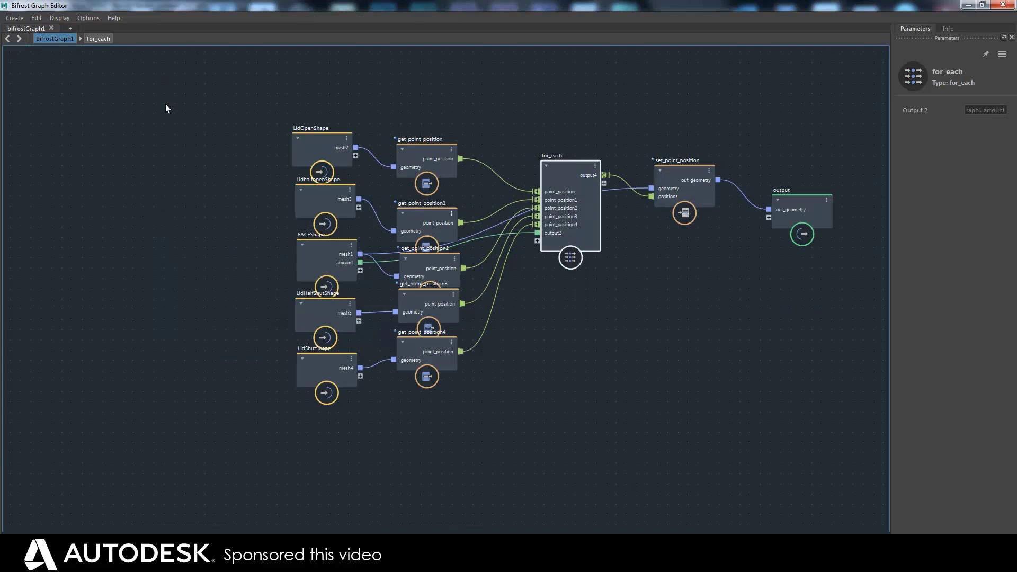
double_click(571, 176)
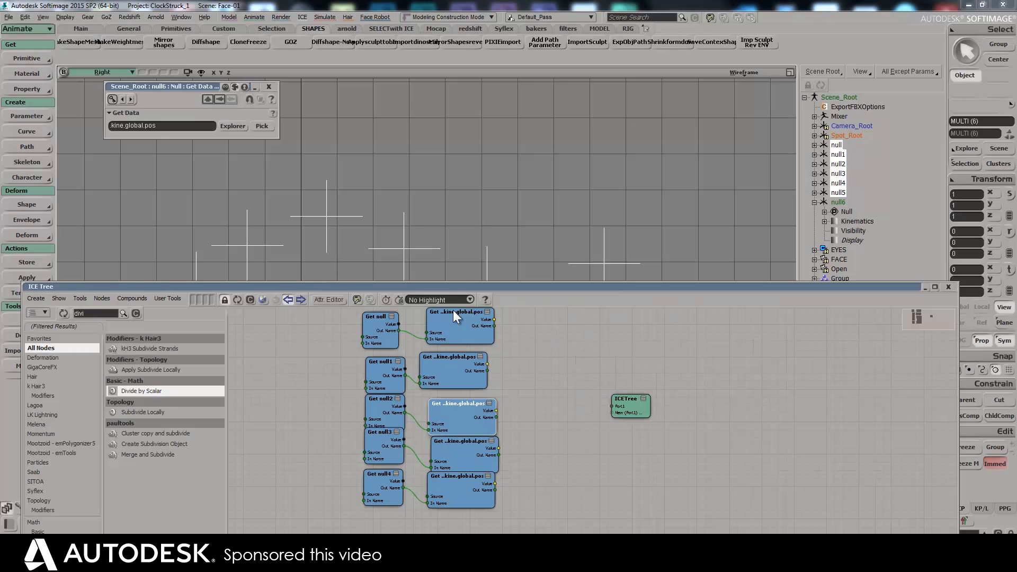
Step: Back in Softimage's ICE tree, add a Build Array node and connect the five kine.global.pos values to it
left_click_drag(465, 287, 440, 198)
left_click_drag(618, 320, 741, 313)
left_click_drag(68, 225, 32, 223)
type("build")
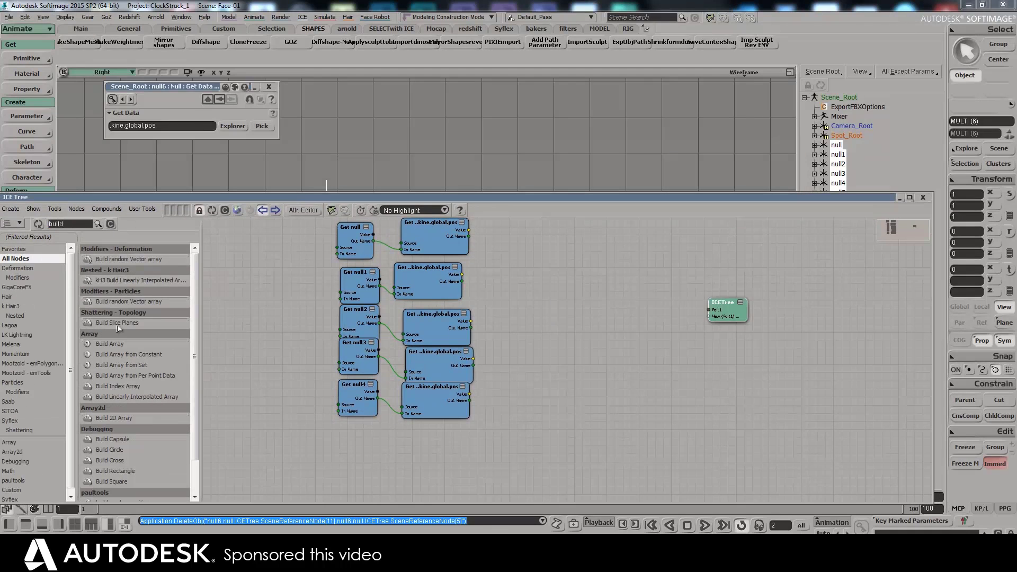
left_click_drag(110, 344, 549, 268)
left_click_drag(469, 230, 532, 297)
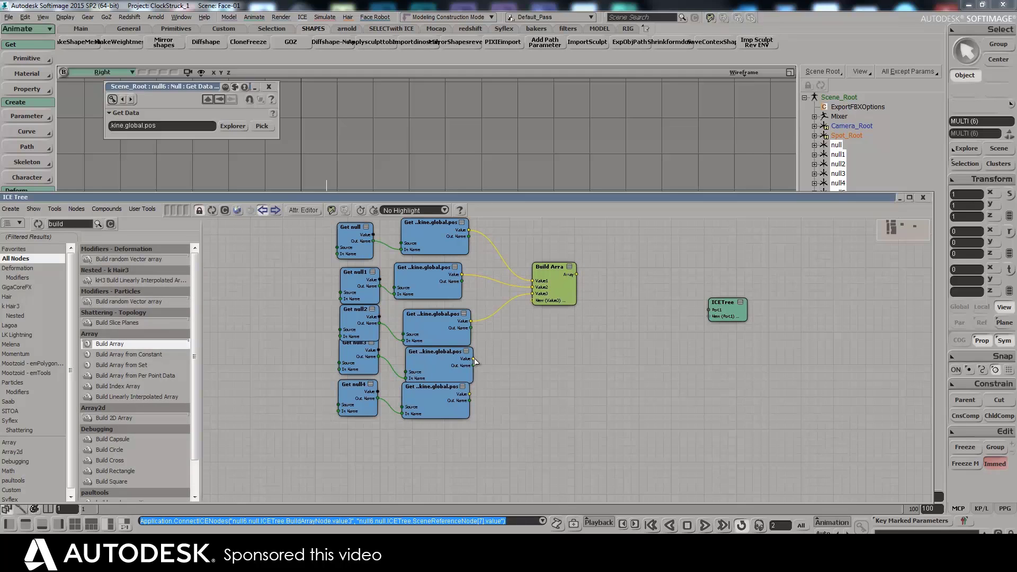
left_click_drag(472, 358, 533, 301)
left_click_drag(470, 394, 533, 307)
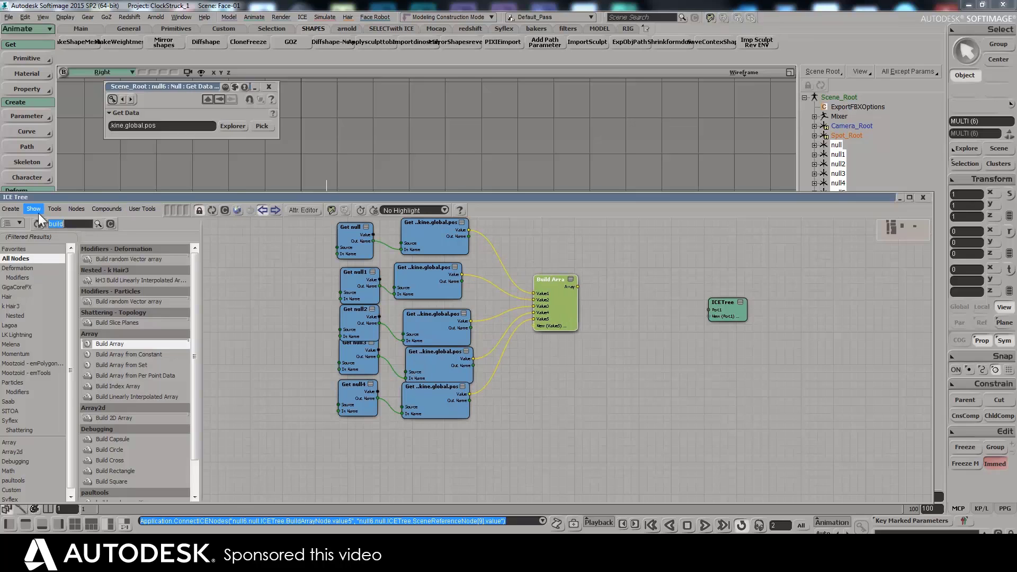
Step: Add a Fit Bezier Curve node and connect the Build Array output to its Fit Points input
key("BackSpace")
key("BackSpace")
key("BackSpace")
key("BackSpace")
key("BackSpace")
type("fir")
key("BackSpace")
type("t b")
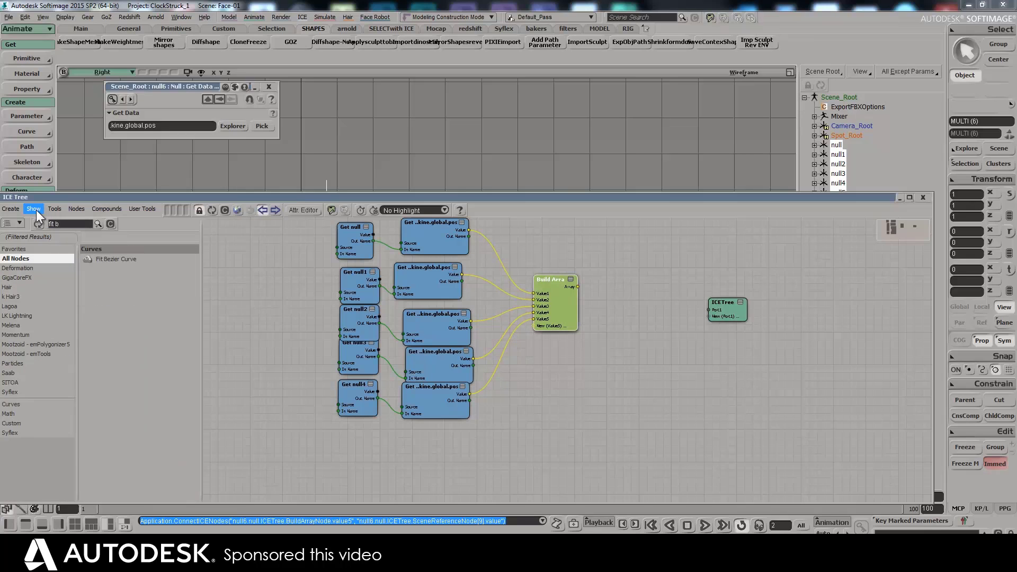
left_click_drag(115, 259, 630, 264)
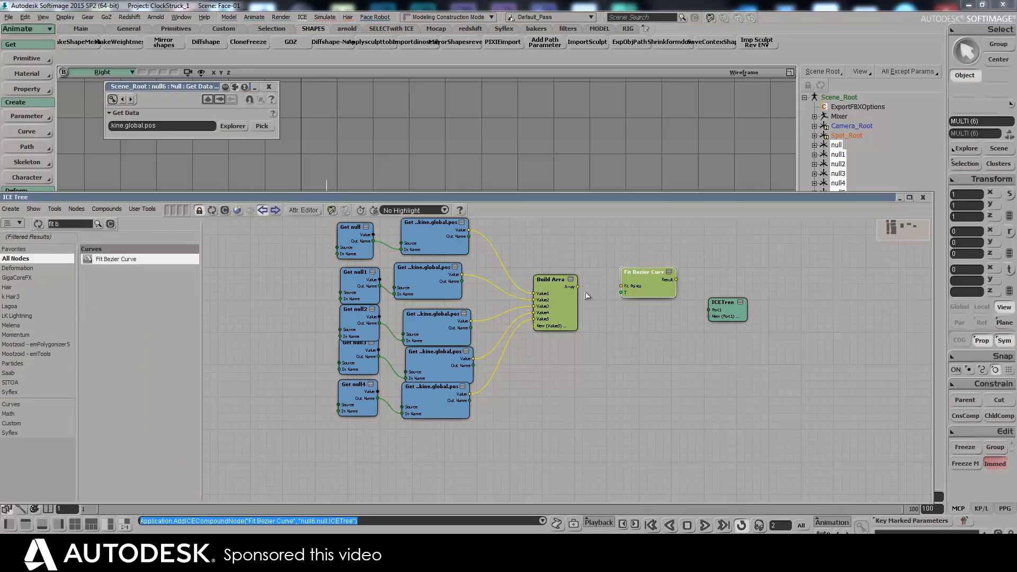
left_click_drag(577, 287, 824, 291)
Step: Add a Set Data node to the ICE tree, connecting the Fit Bezier Curve result to it and its Execute output to ICETree
left_click_drag(628, 197, 587, 268)
left_click_drag(47, 295, 3, 296)
type("set d")
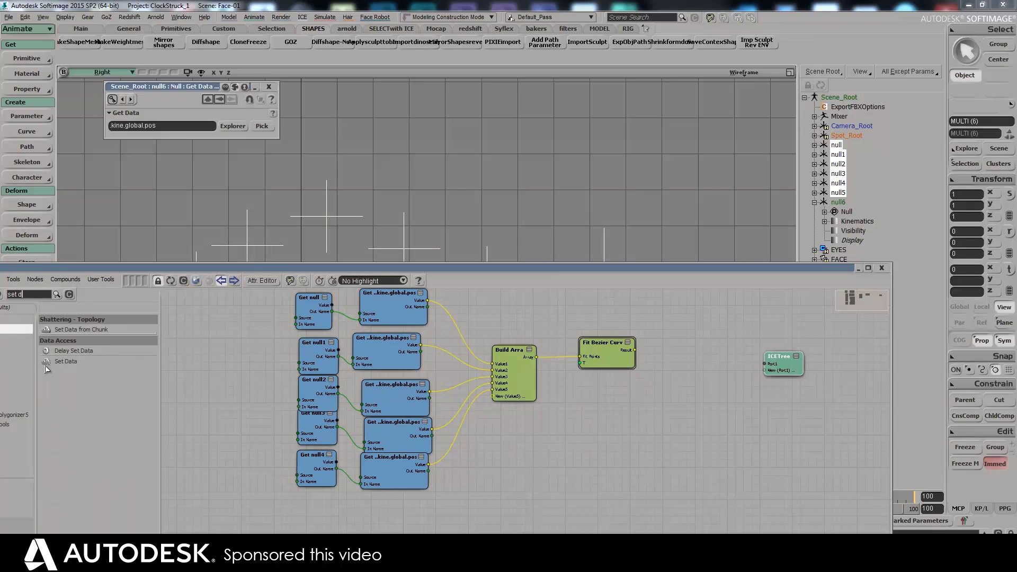
left_click_drag(65, 361, 766, 364)
Step: Set the Set Data node's reference to self.tmp
left_click(683, 356)
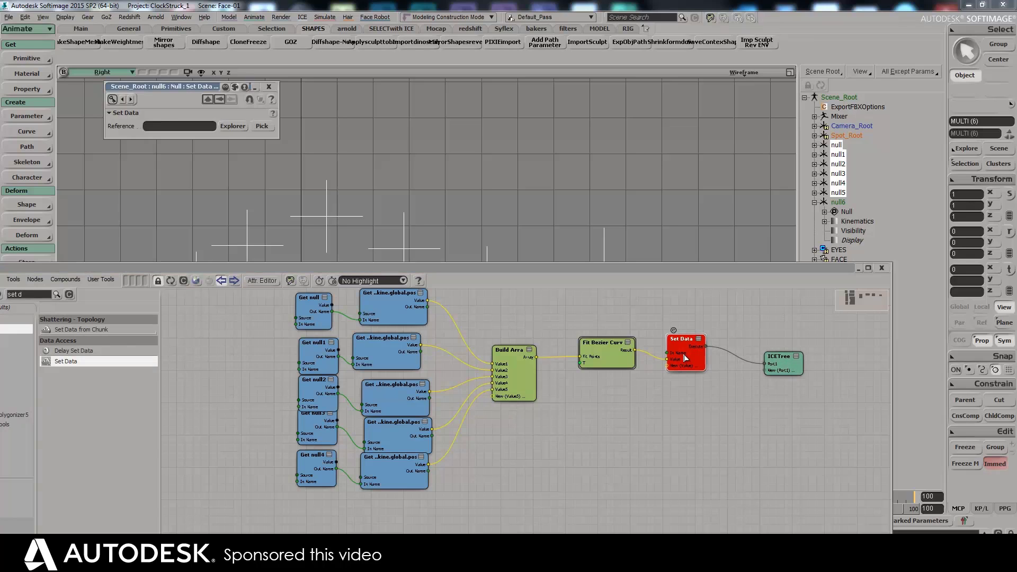
left_click(159, 126)
type("self.")
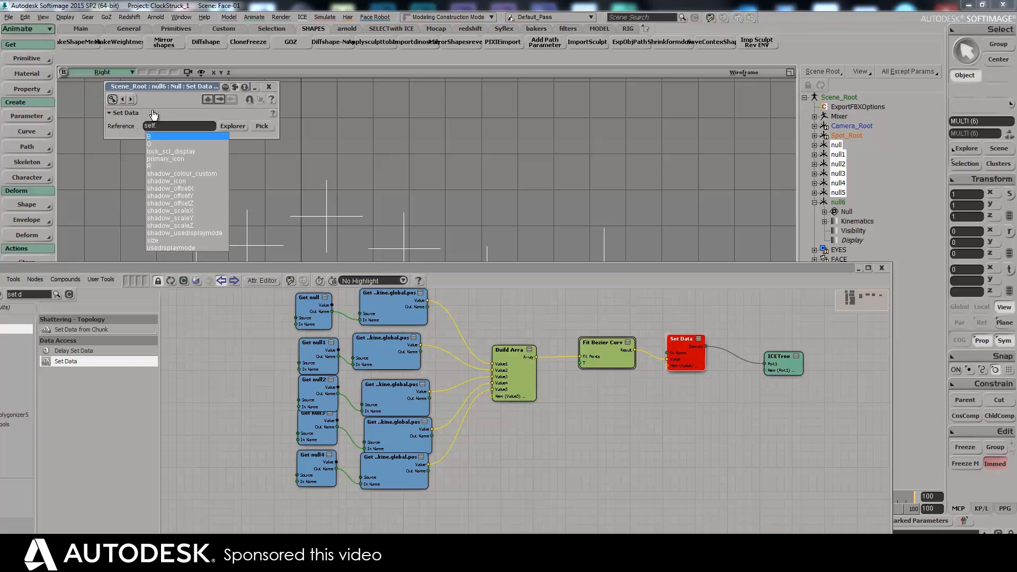
type("tmp")
key("Return")
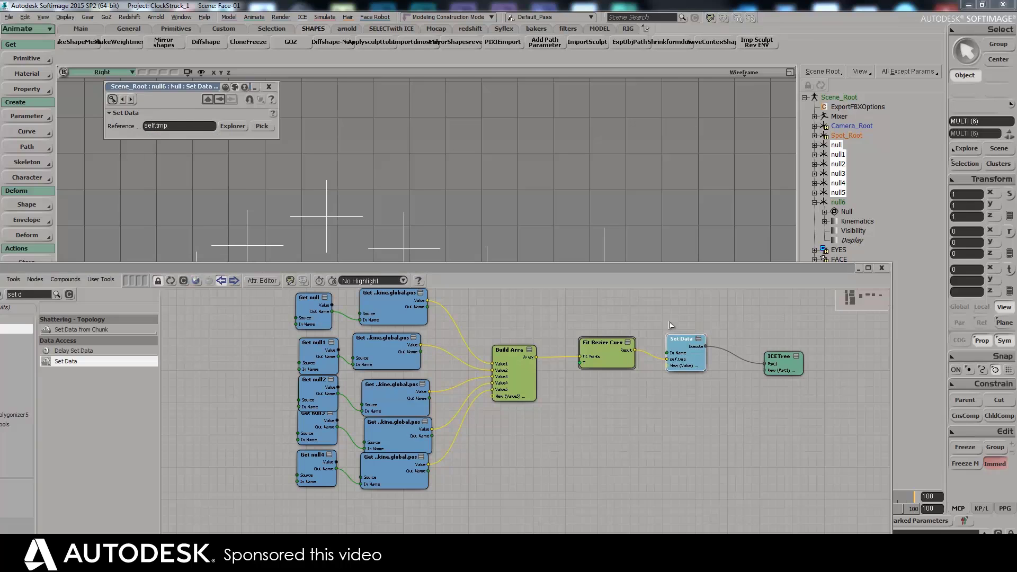
Step: Show the values on the Fit Bezier Curve to Set Data connection as magenta Points, and clear the null selection in the viewport
double_click(653, 356)
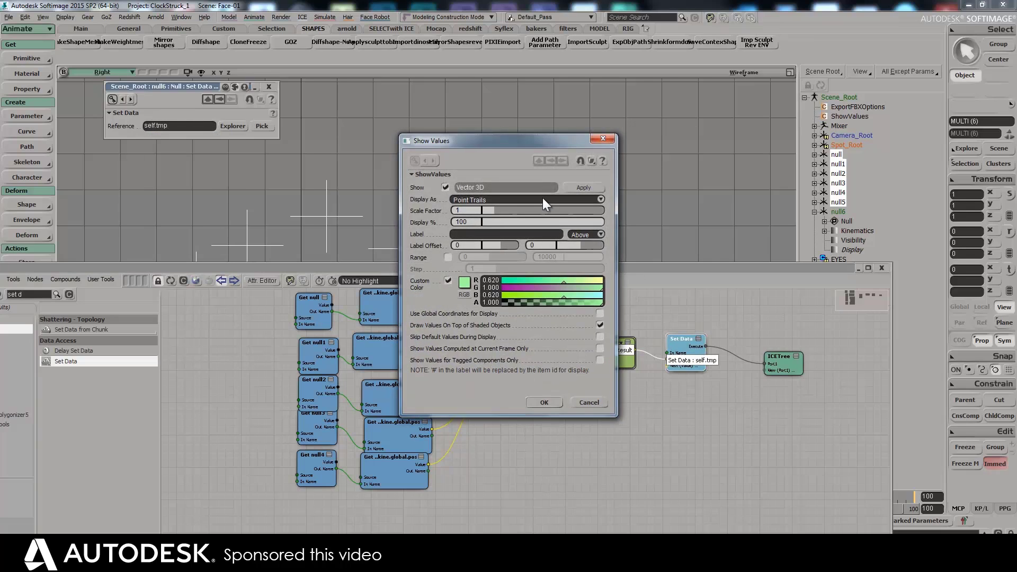
left_click(599, 200)
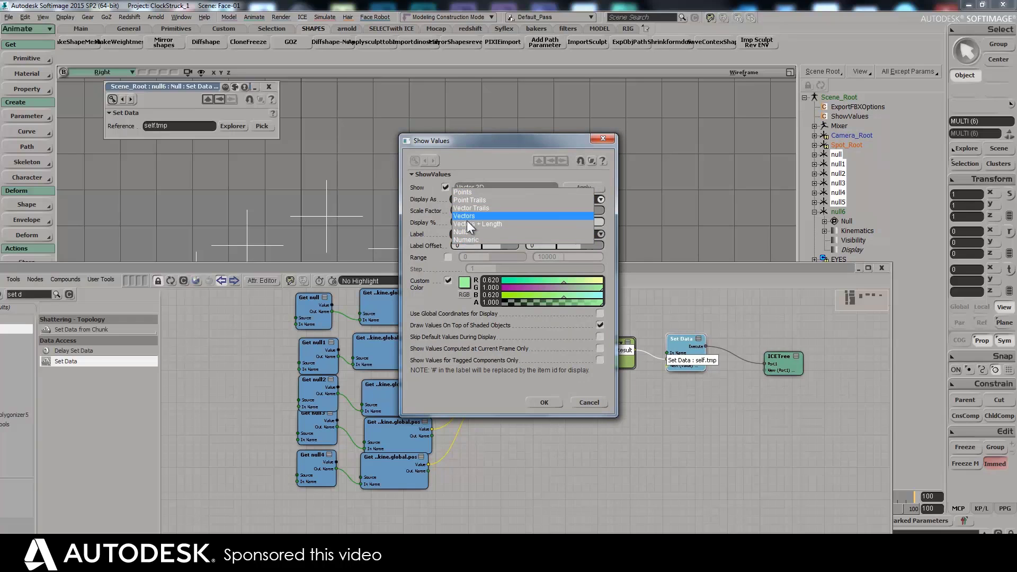
left_click(468, 191)
left_click(465, 291)
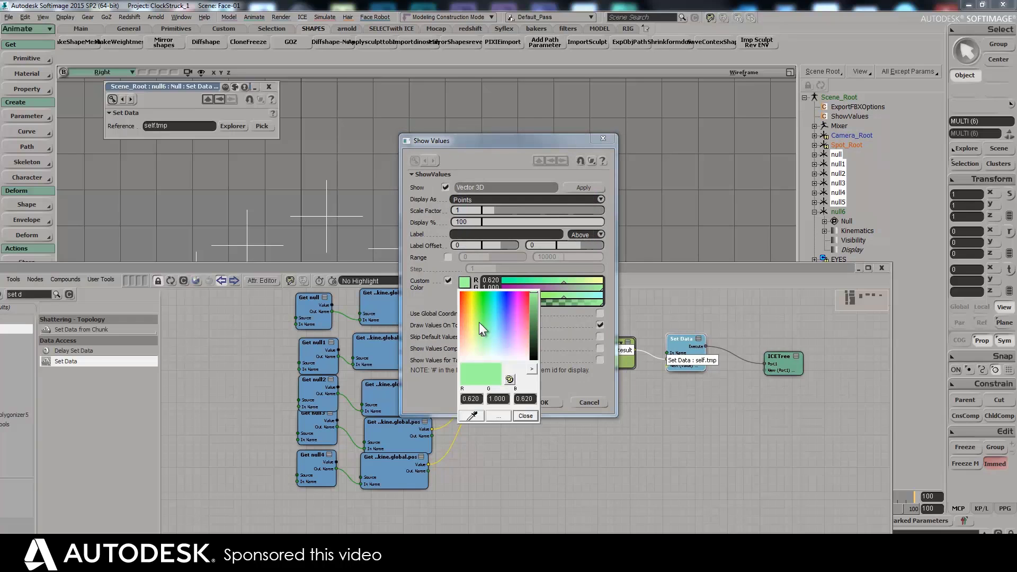
left_click_drag(479, 322, 516, 297)
left_click(450, 210)
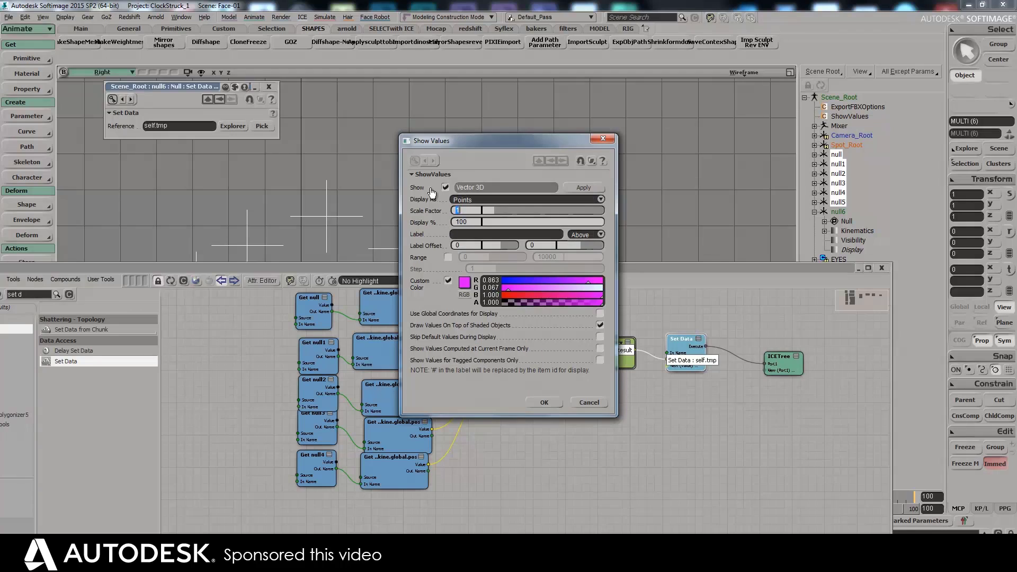
key("Return")
left_click_drag(557, 265, 544, 346)
left_click(281, 263)
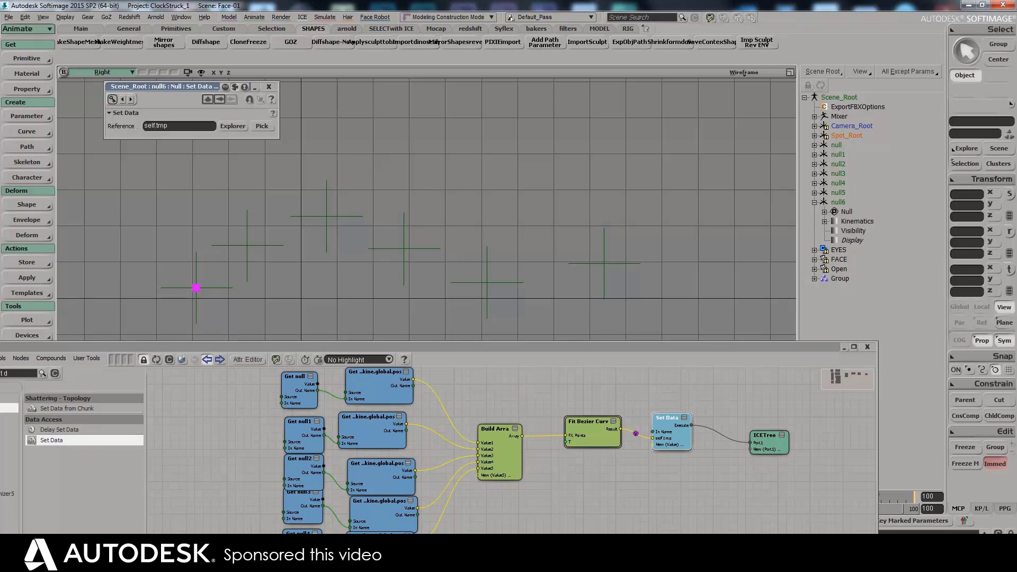
Step: Nudge the Build Array, Fit Bezier Curve and Set Data nodes into place, keeping the nulls visible above the ICE tree
left_click_drag(593, 347, 597, 241)
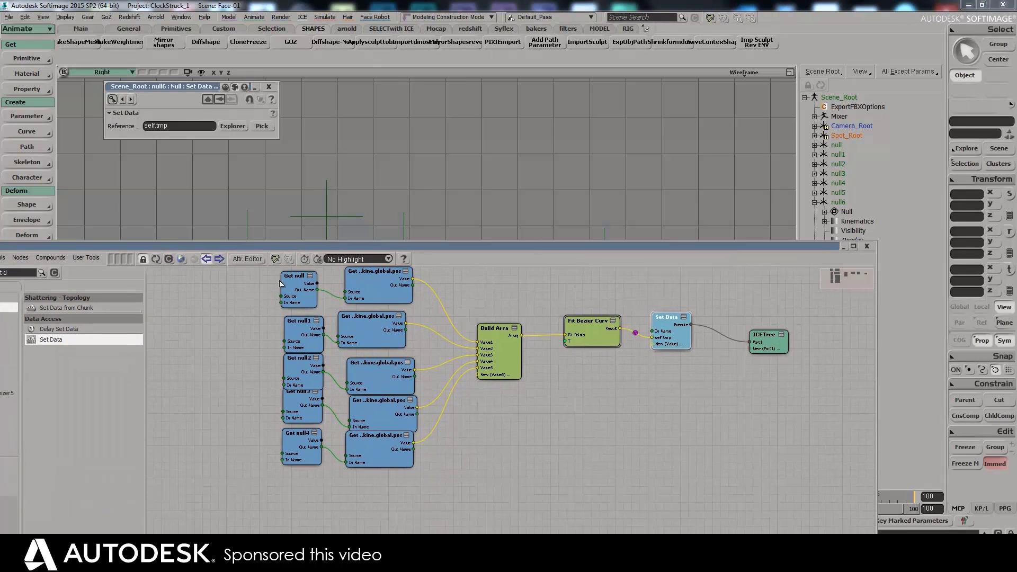
left_click_drag(269, 285, 384, 431)
left_click(507, 400)
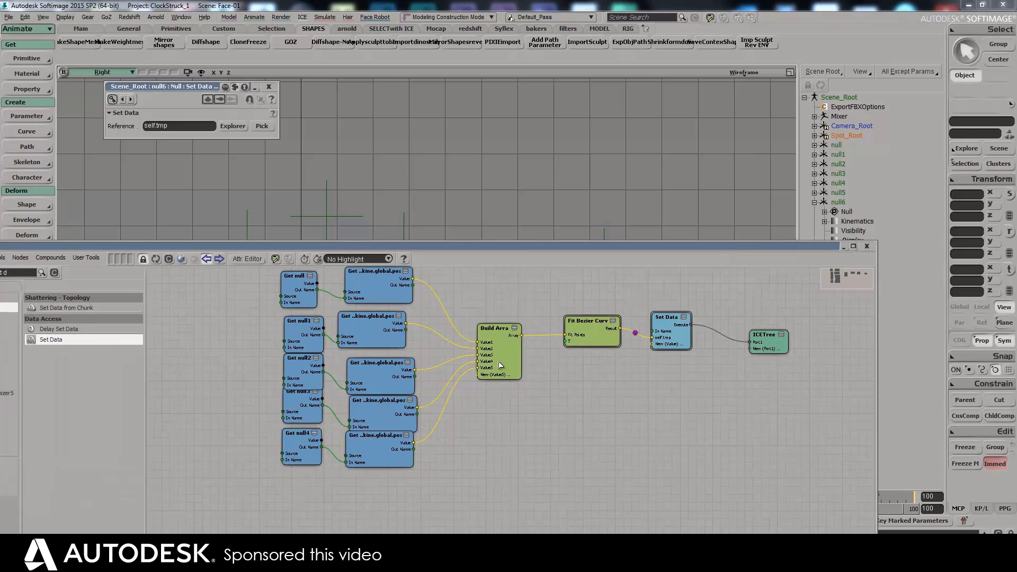
left_click_drag(498, 361, 494, 356)
left_click_drag(591, 334, 586, 337)
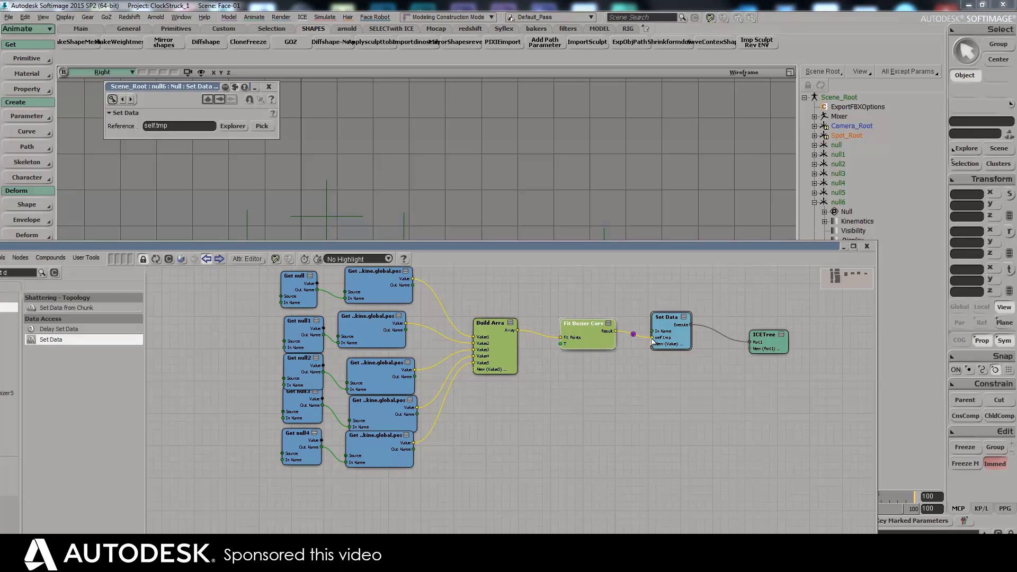
left_click_drag(675, 342, 679, 338)
left_click_drag(556, 247, 531, 345)
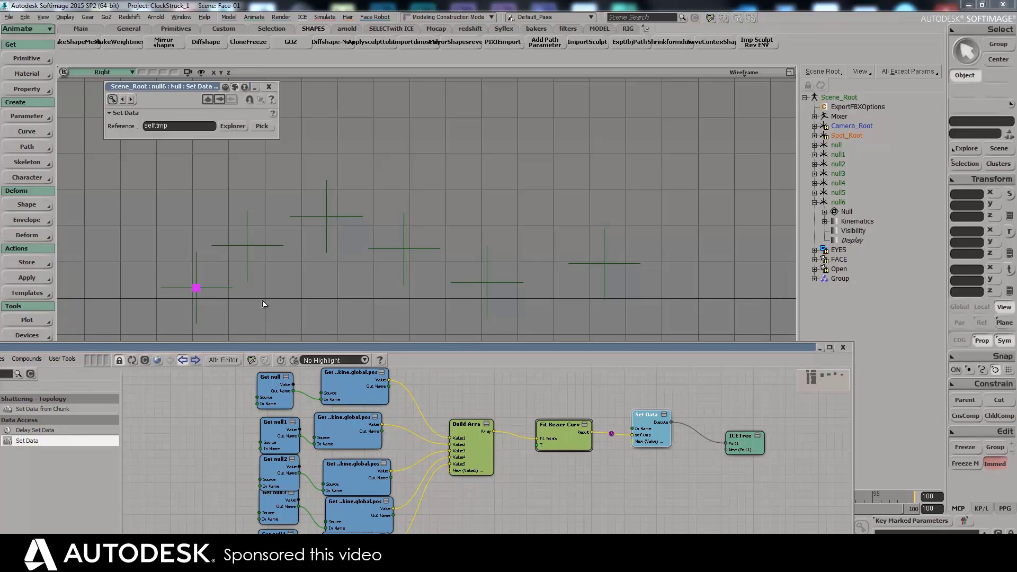
Step: Vary the Fit Bezier Curve's T value, settling at 0.075, and delete the leftover null5 from the scene
left_click(557, 440)
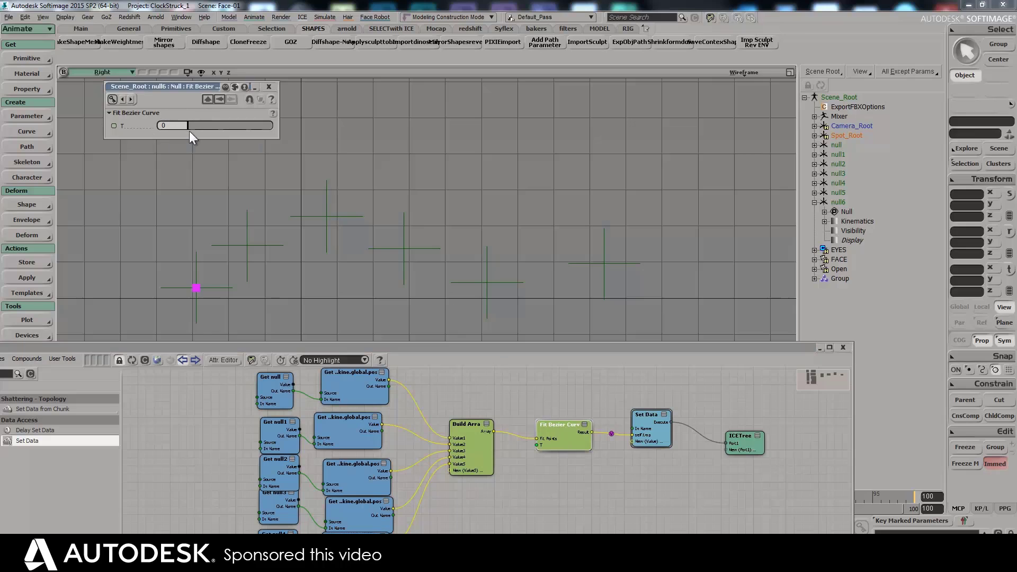
left_click_drag(200, 126, 233, 124)
left_click_drag(303, 132, 277, 135)
left_click(608, 271)
key("Delete")
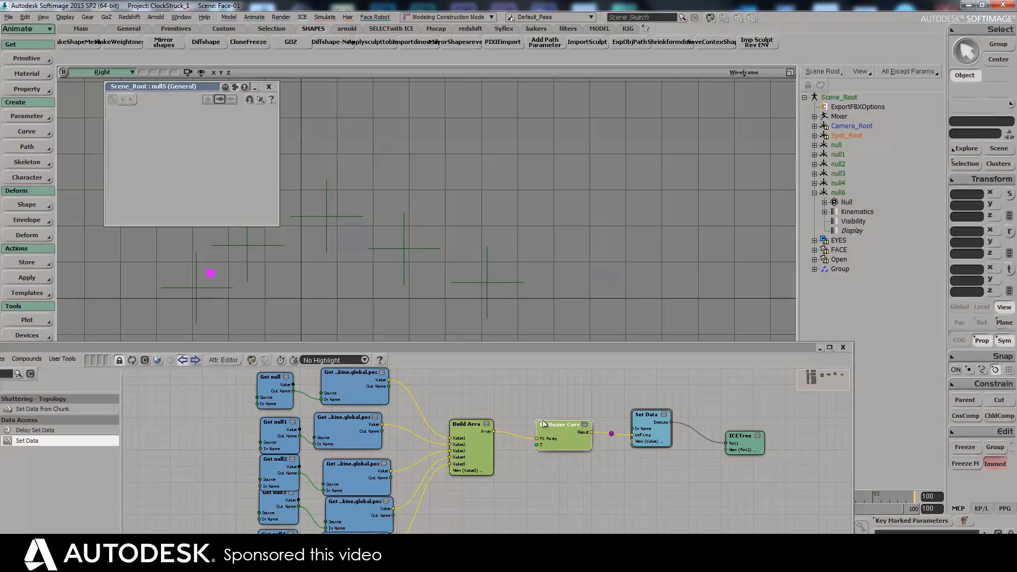
Step: Slide the Fit Bezier Curve's T value to move the point along the nulls, select null2, and leave T at 0.362
left_click(582, 437)
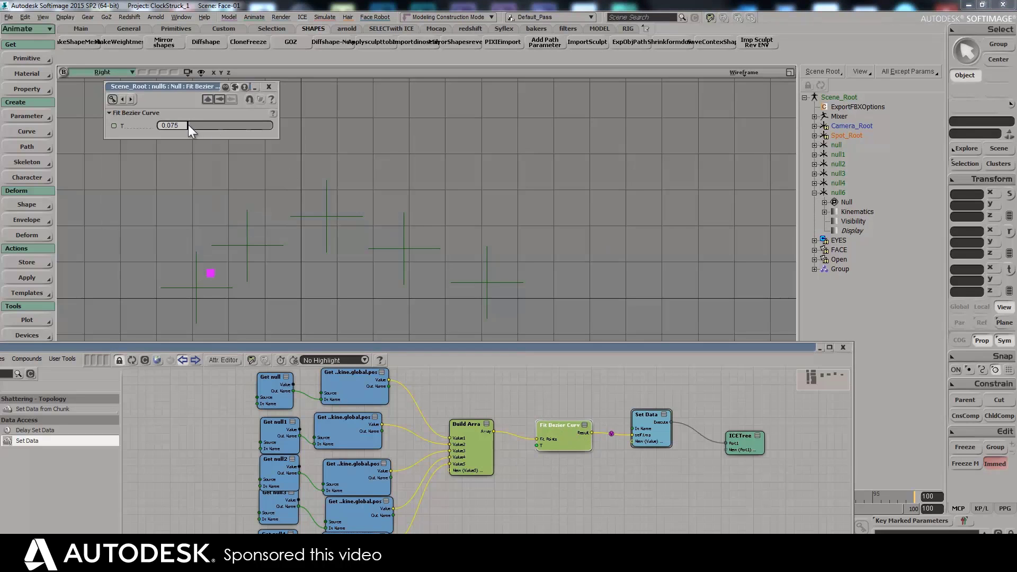
left_click_drag(192, 125, 210, 124)
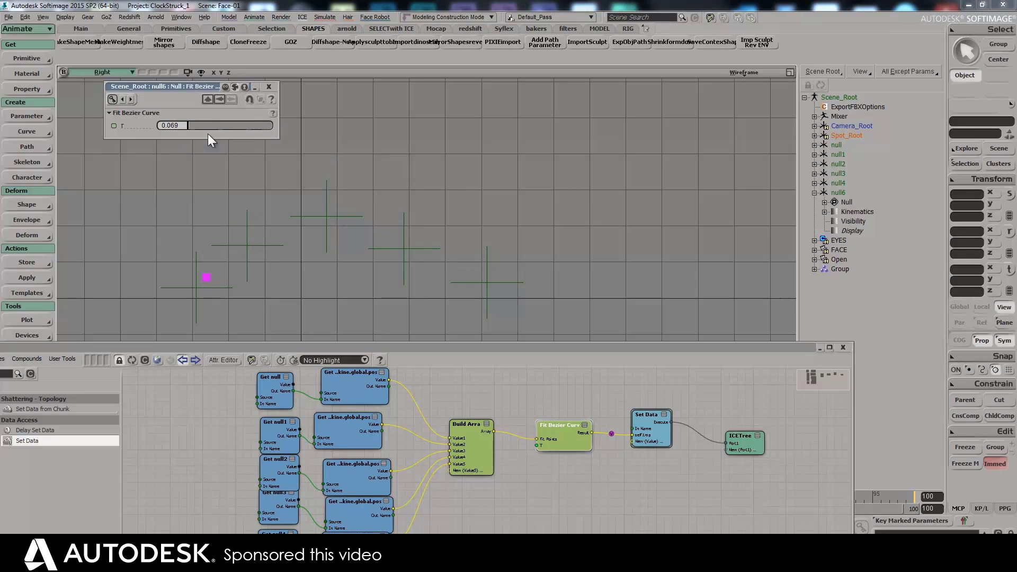
left_click(248, 234)
left_click(292, 217)
left_click(269, 88)
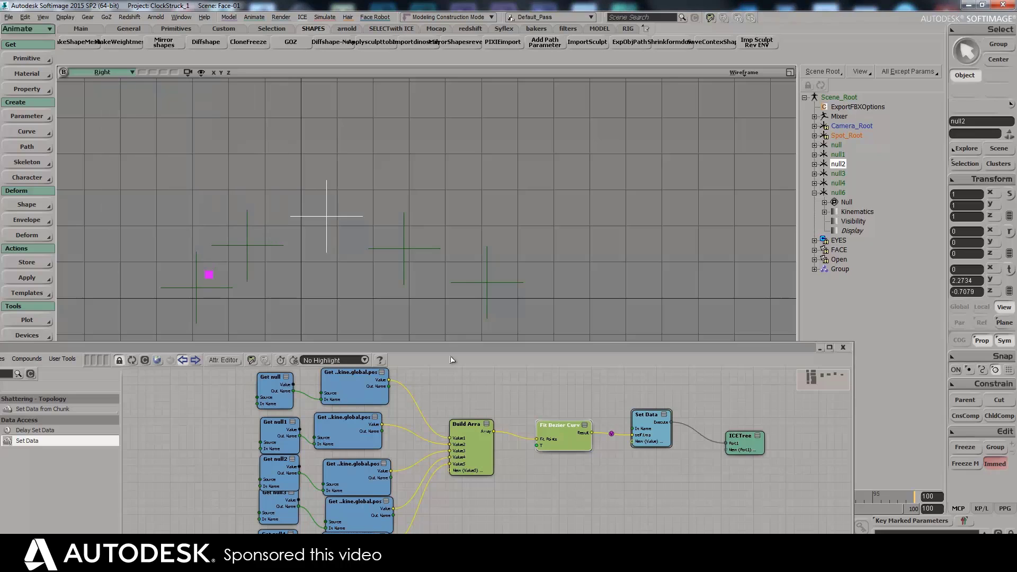
left_click(567, 448)
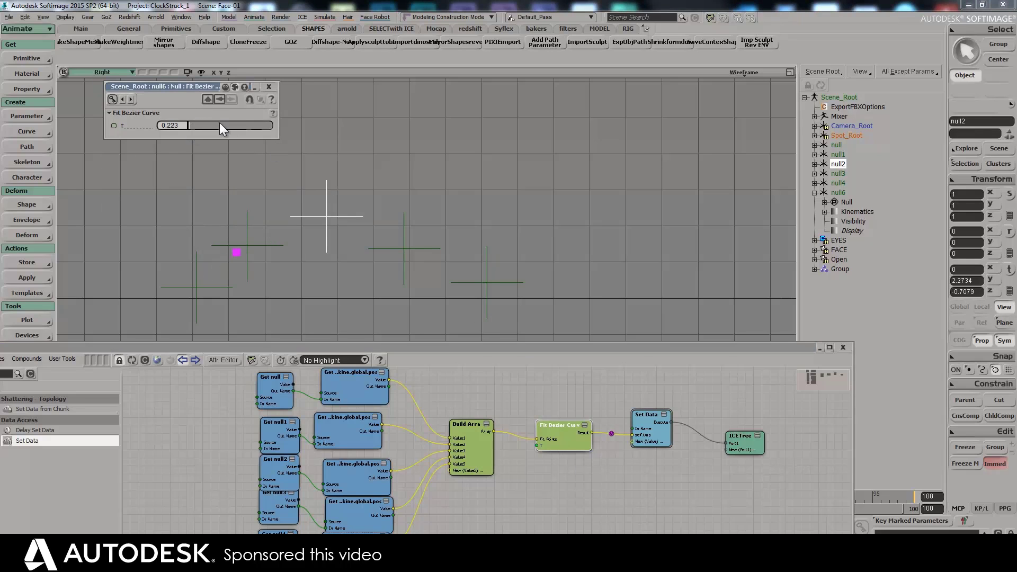
Step: Select the ICE tree's nodes, switch to Maya's Bifrost Graph Editor and go to the top-level bifrostGraph1 network for comparison
left_click_drag(248, 391, 686, 531)
left_click_drag(532, 348, 523, 261)
mouse_move(614, 513)
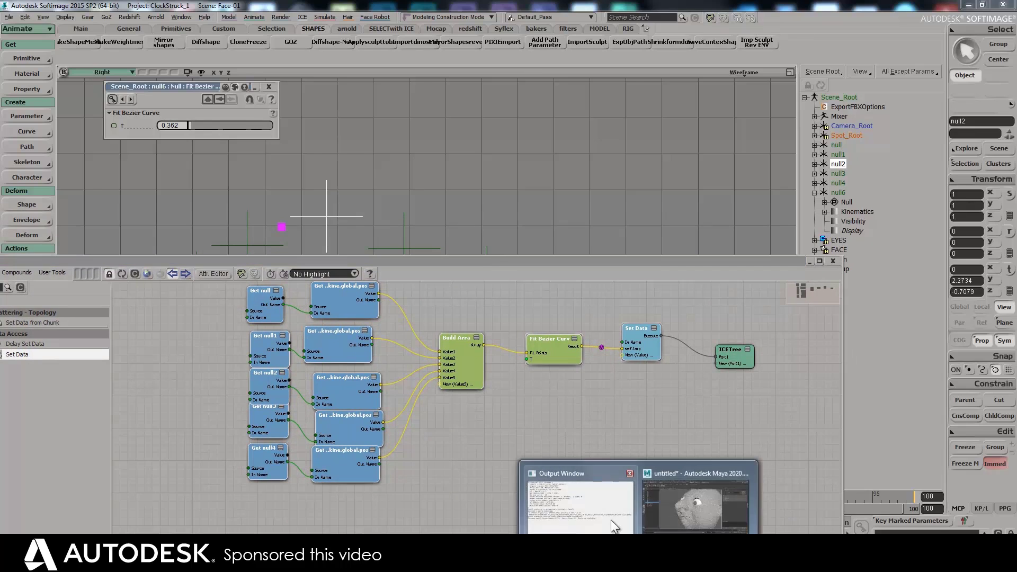
left_click(651, 496)
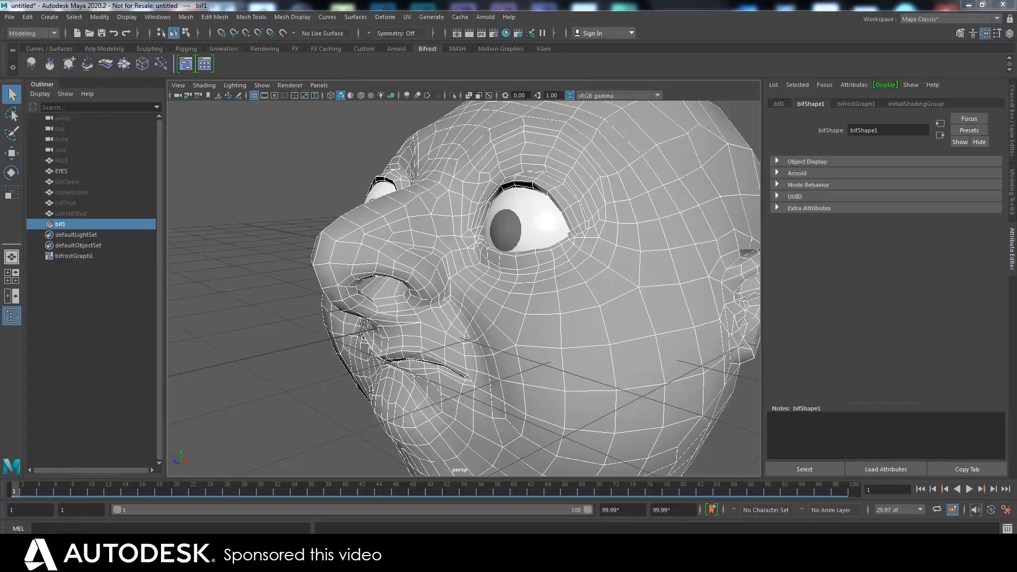
key("alt+Tab")
left_click(55, 38)
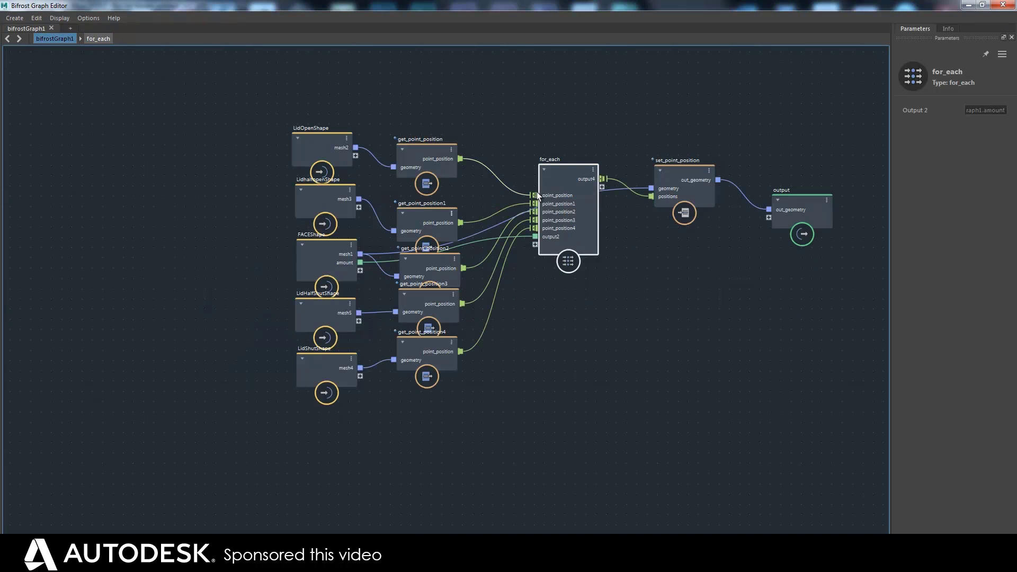
Step: Move for_each, LidOpenShape, LidhalfopenShape and their two get_point_position nodes slightly to tidy the upper part of the graph
left_click_drag(577, 175, 570, 171)
left_click_drag(310, 148, 309, 145)
left_click_drag(428, 150, 421, 140)
left_click_drag(320, 191, 314, 194)
left_click_drag(422, 212, 417, 193)
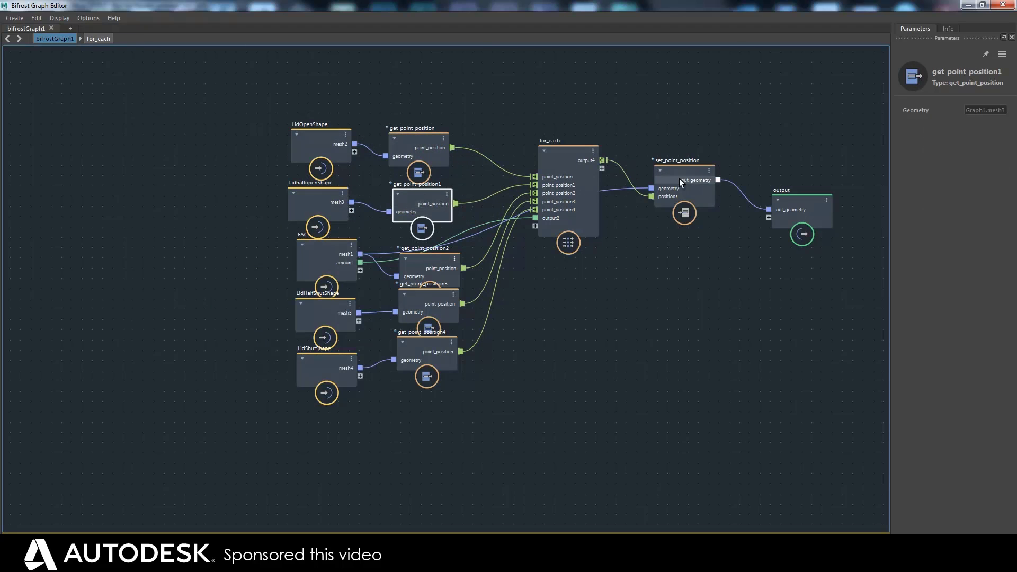
Step: Return to Softimage, enlarge the ICE Tree window, shift the selected nodes slightly and select only the Fit Bezier Curve node
left_click(968, 5)
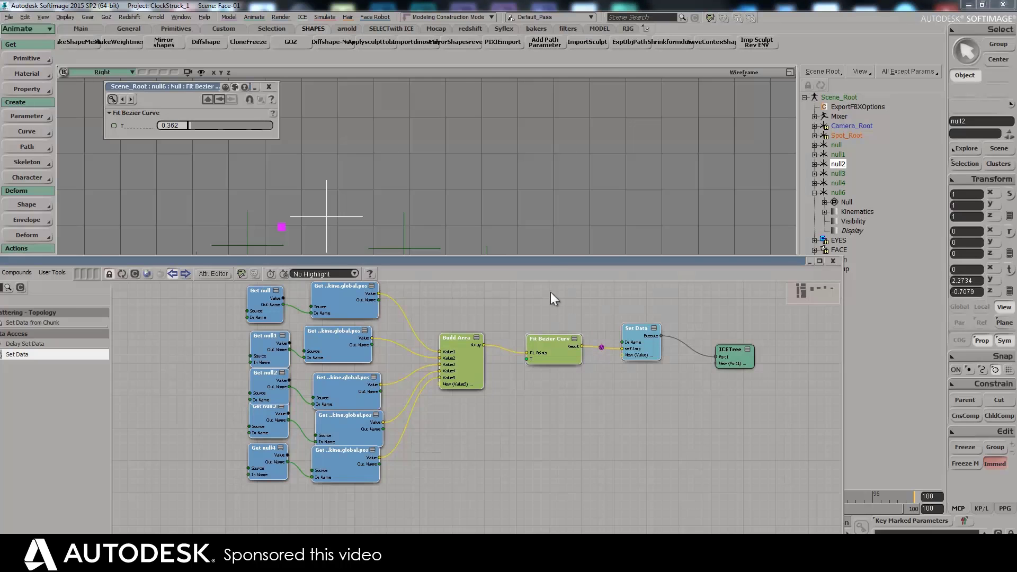
left_click_drag(551, 262, 535, 154)
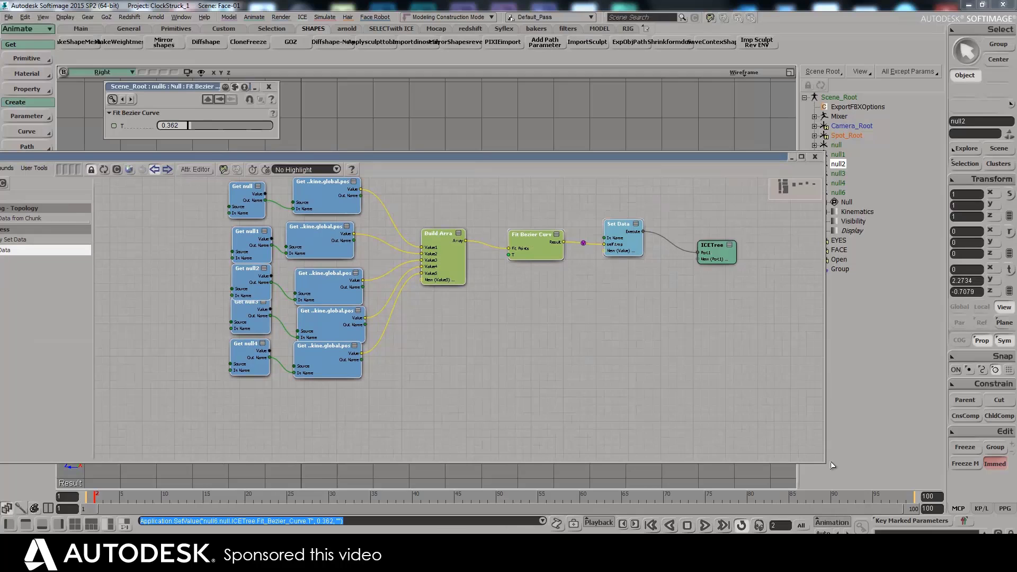
left_click_drag(825, 462, 915, 498)
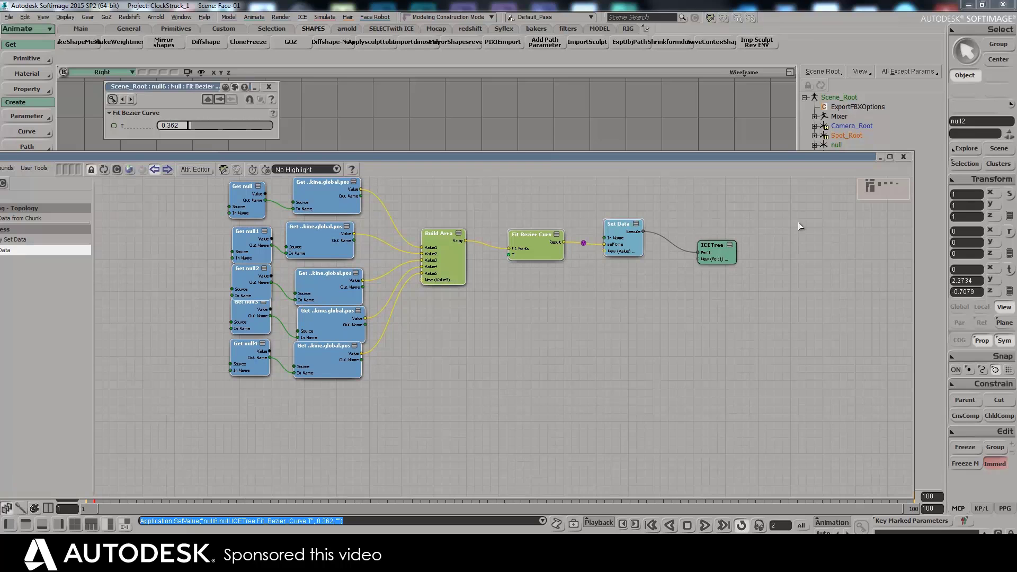
mouse_move(762, 160)
left_mouse_down()
mouse_move(780, 358)
mouse_move(778, 165)
left_mouse_up()
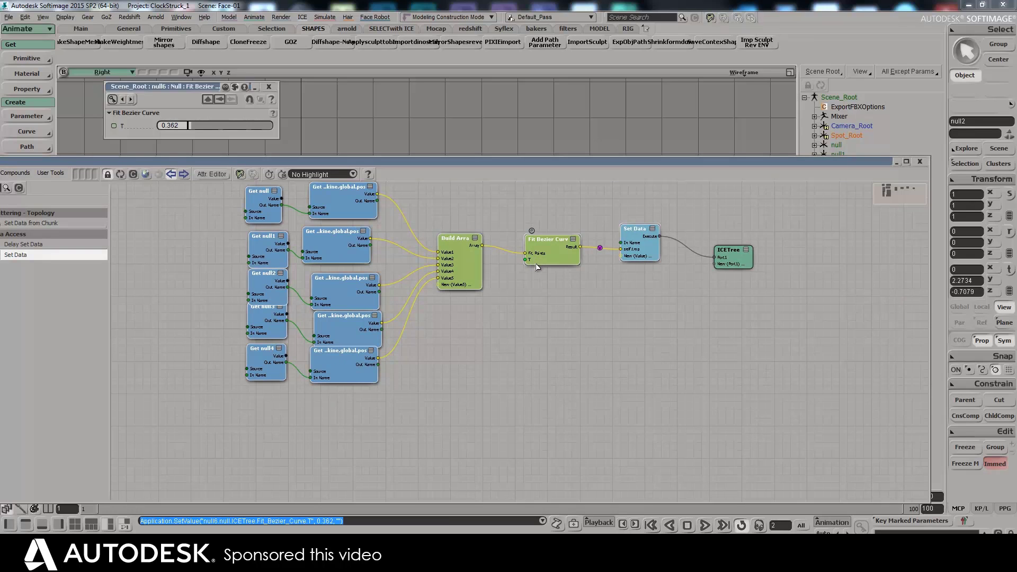
left_click_drag(463, 276, 465, 280)
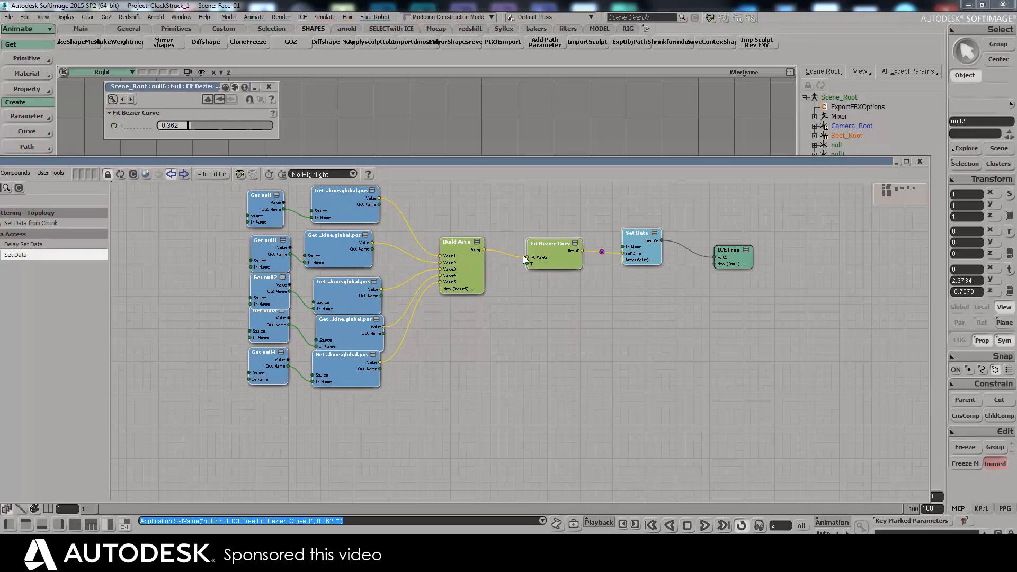
left_click(551, 298)
left_click(559, 260)
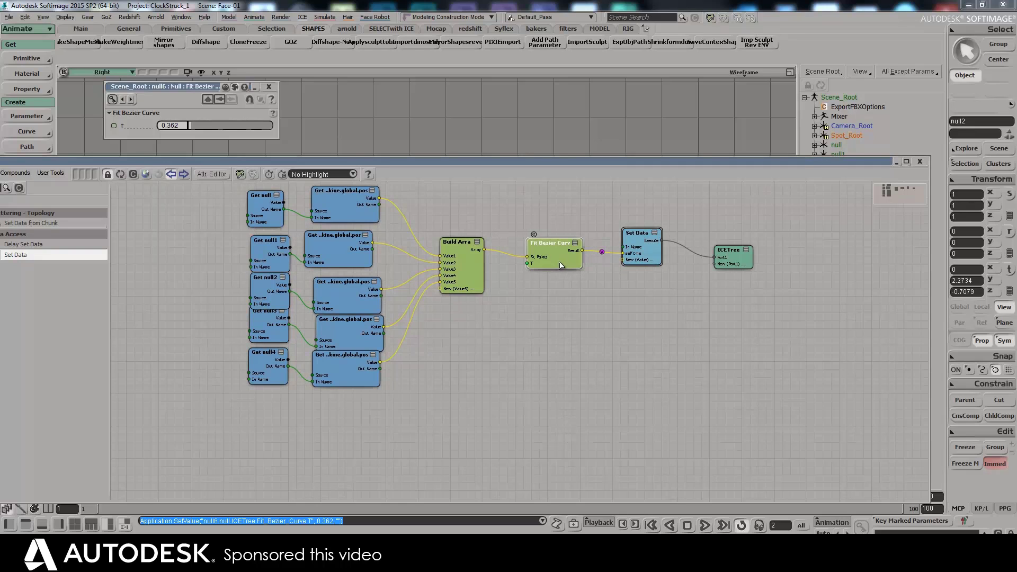
Step: Uncover the nulls in the viewport and set the Fit Bezier Curve's T value to 0.28
left_click_drag(446, 167, 446, 390)
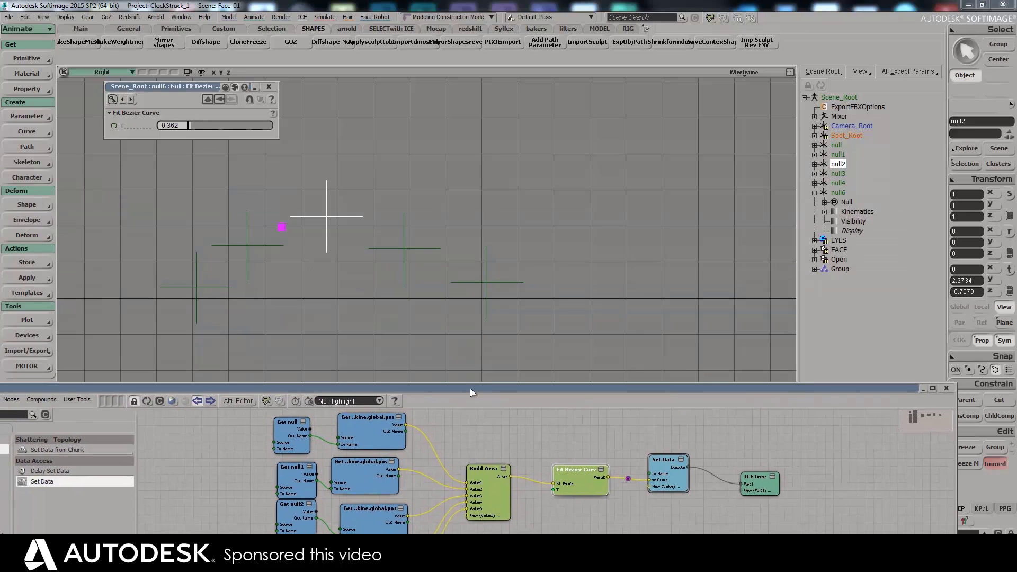
left_click(186, 130)
left_click_drag(192, 129, 127, 169)
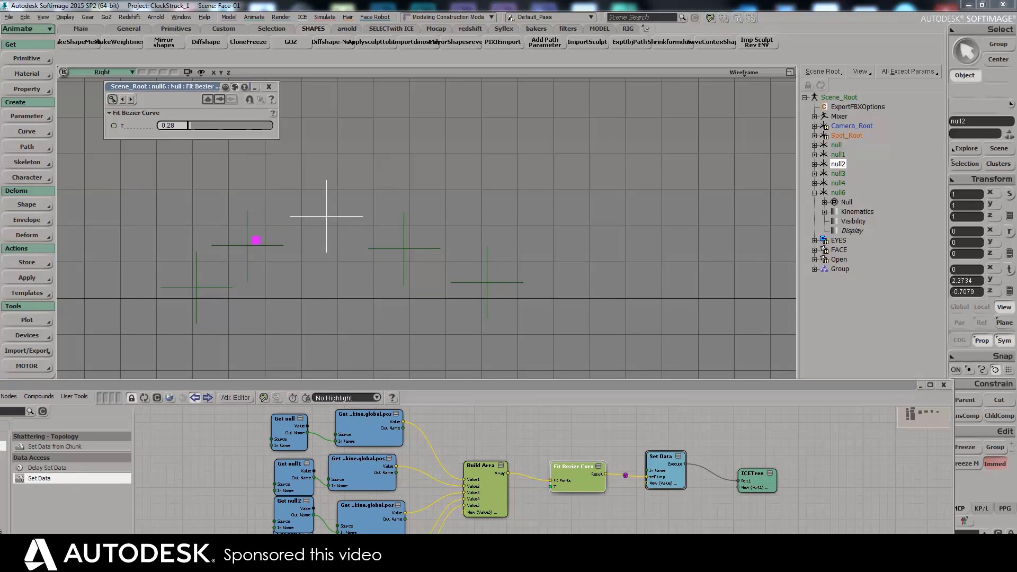
Step: Switch to Maya, select bifrostGraph1 and play the eyelid animation driven by its Amount attribute
mouse_move(602, 497)
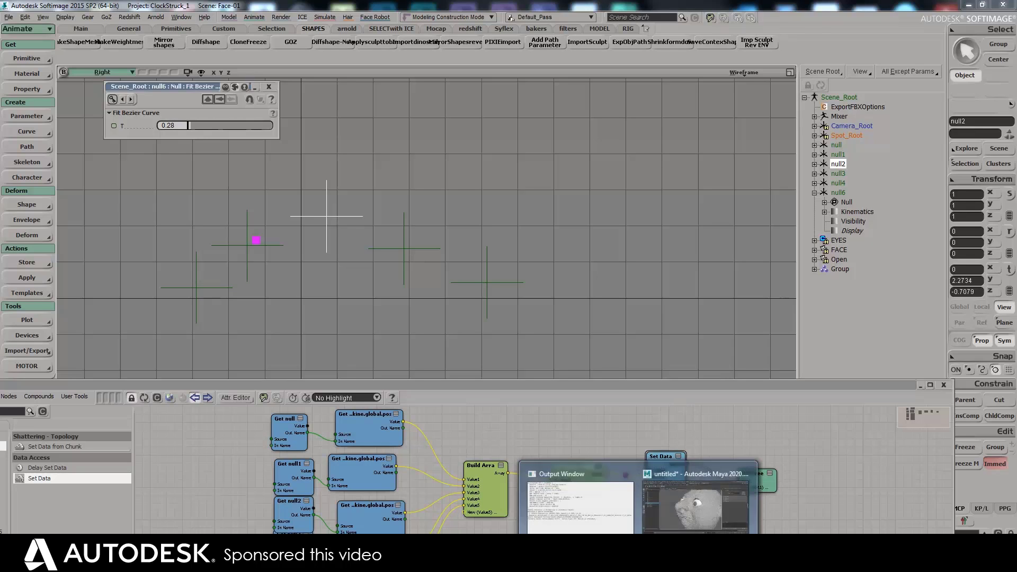
left_click(660, 520)
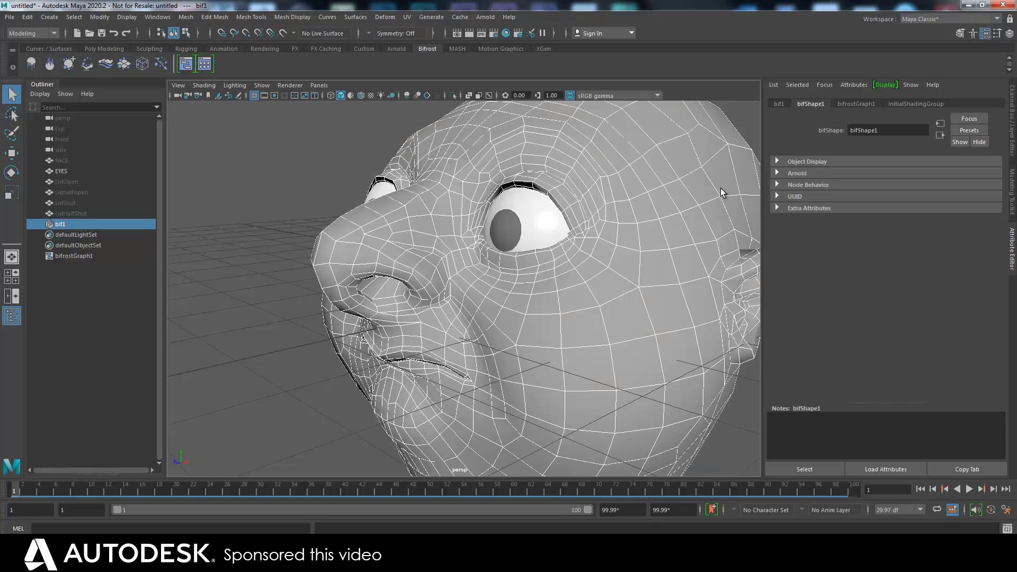
left_click(67, 257)
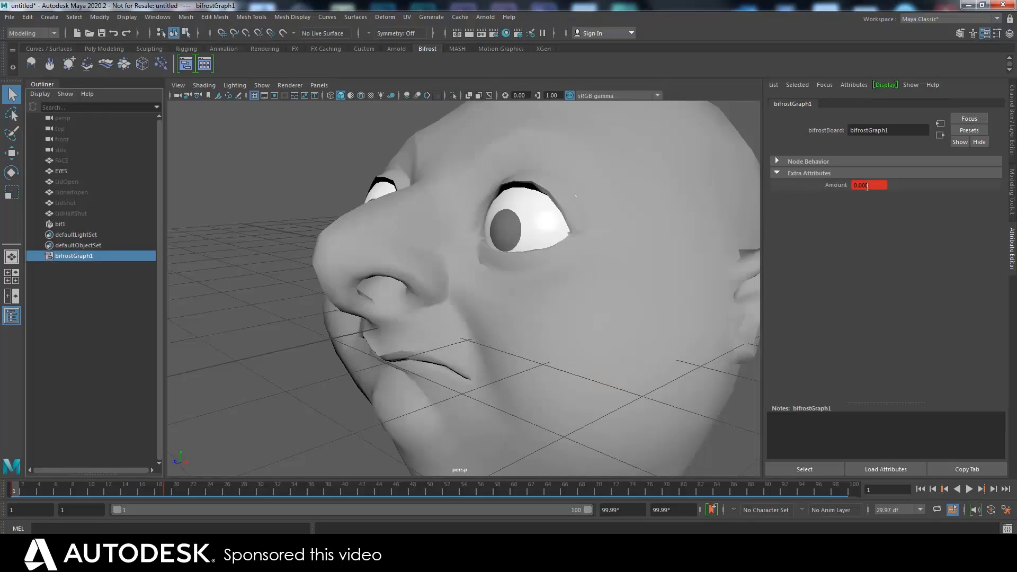
key("alt+v")
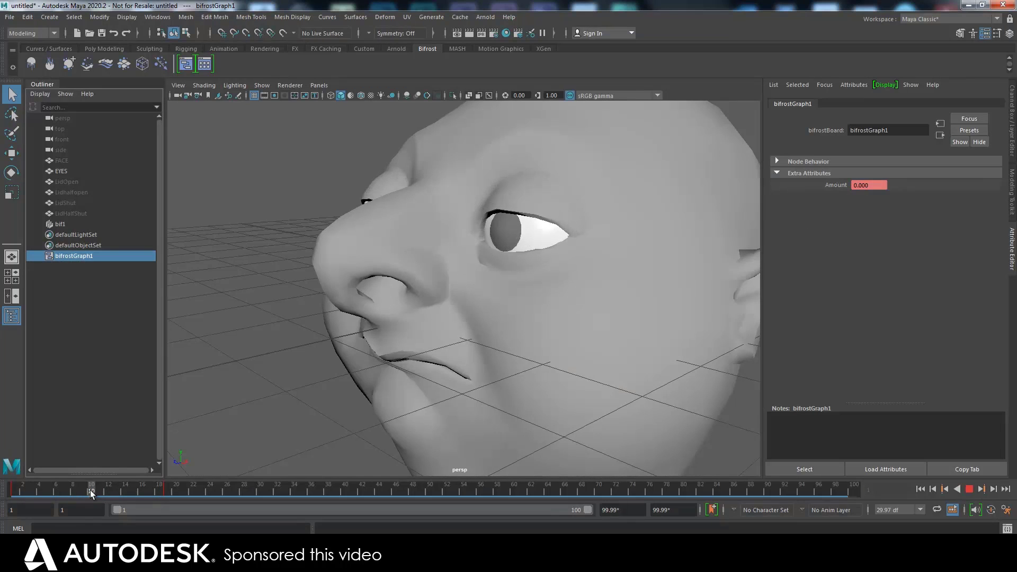
Step: Scrub the animation back to frame 2, and in the Bifrost graph move the five input shape nodes away from the get_point_position nodes
mouse_move(101, 491)
left_mouse_down()
mouse_move(166, 496)
mouse_move(46, 495)
mouse_move(155, 488)
mouse_move(35, 500)
mouse_move(171, 501)
mouse_move(11, 495)
mouse_move(42, 487)
mouse_move(160, 493)
mouse_move(22, 495)
left_mouse_up()
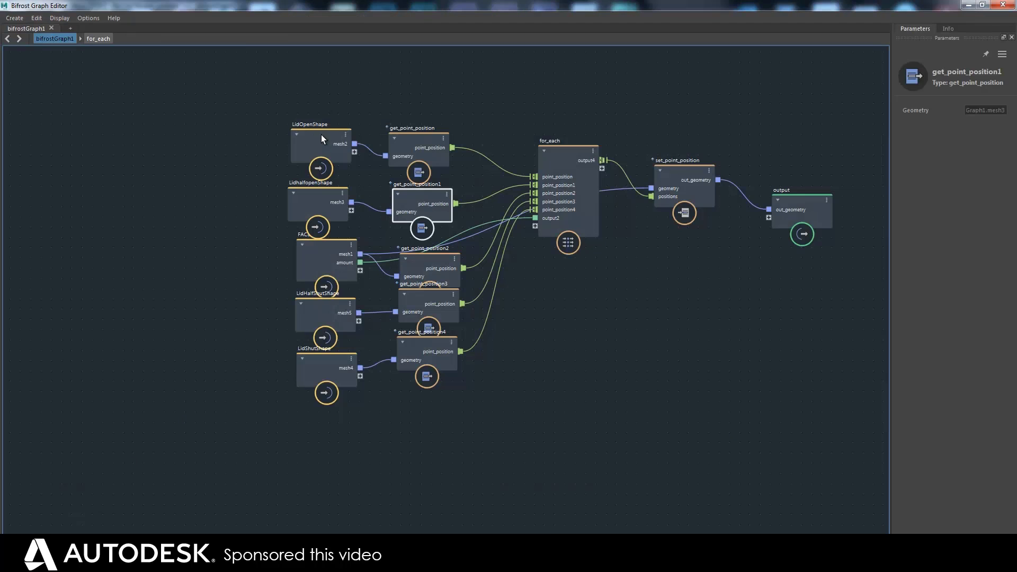
left_click(319, 133)
left_click_drag(319, 132, 299, 125)
left_click_drag(313, 194, 294, 189)
left_click_drag(320, 272, 297, 270)
left_click_drag(315, 312, 294, 317)
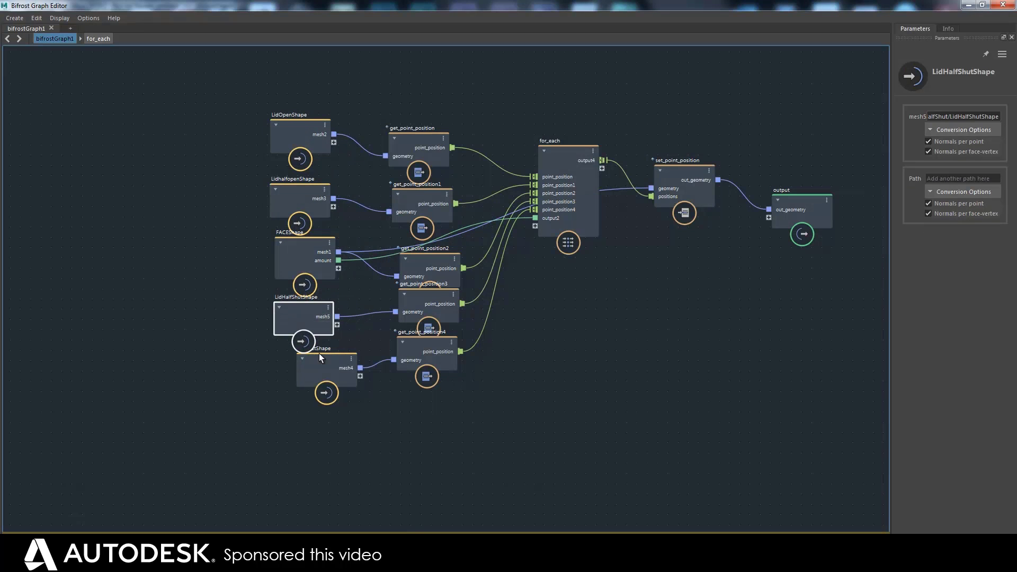
left_click_drag(320, 356, 300, 358)
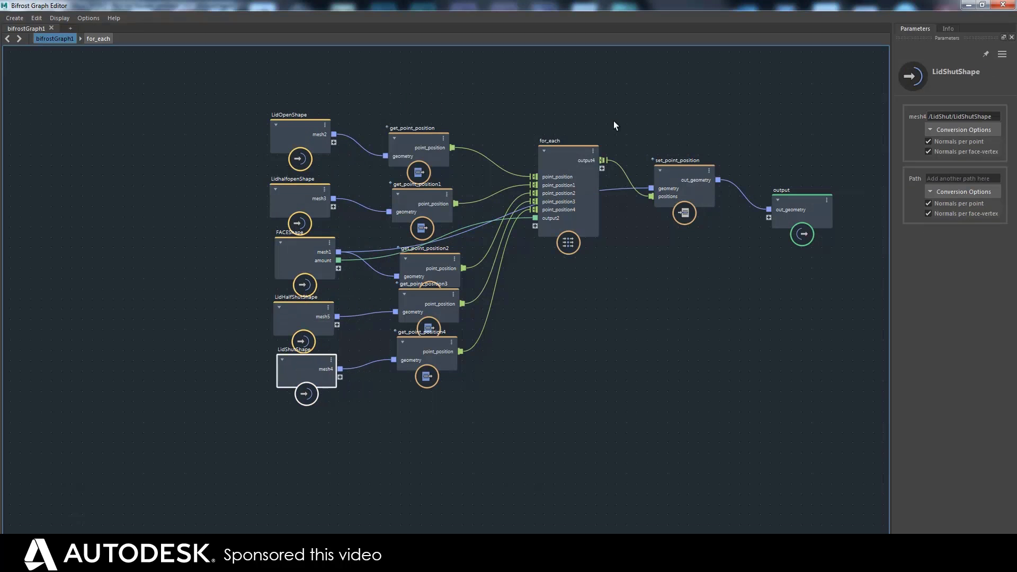
left_click_drag(297, 253, 287, 255)
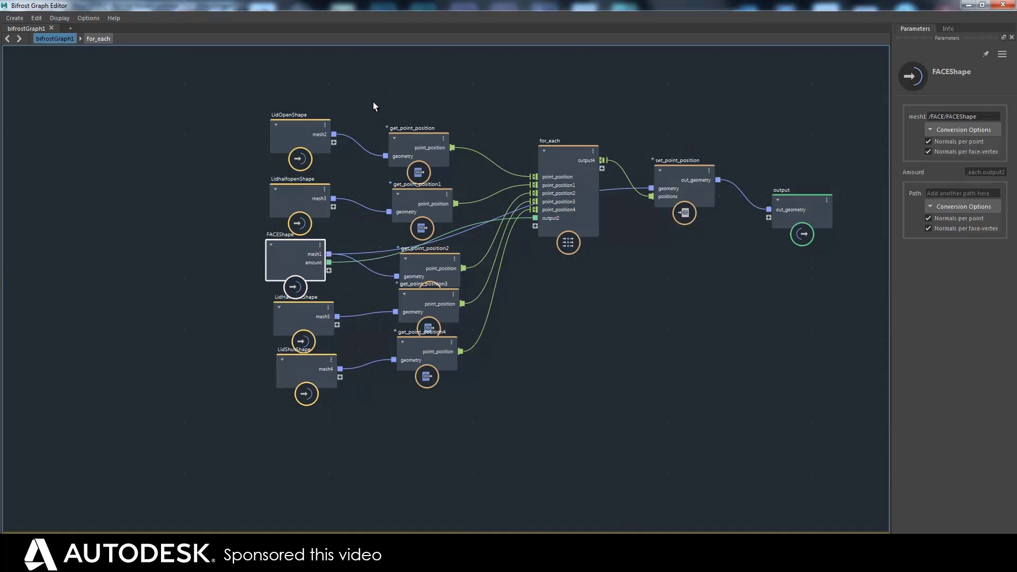
Step: Group the five get_point_position nodes, for_each and set_point_position into a single compound
left_click_drag(367, 103, 715, 445)
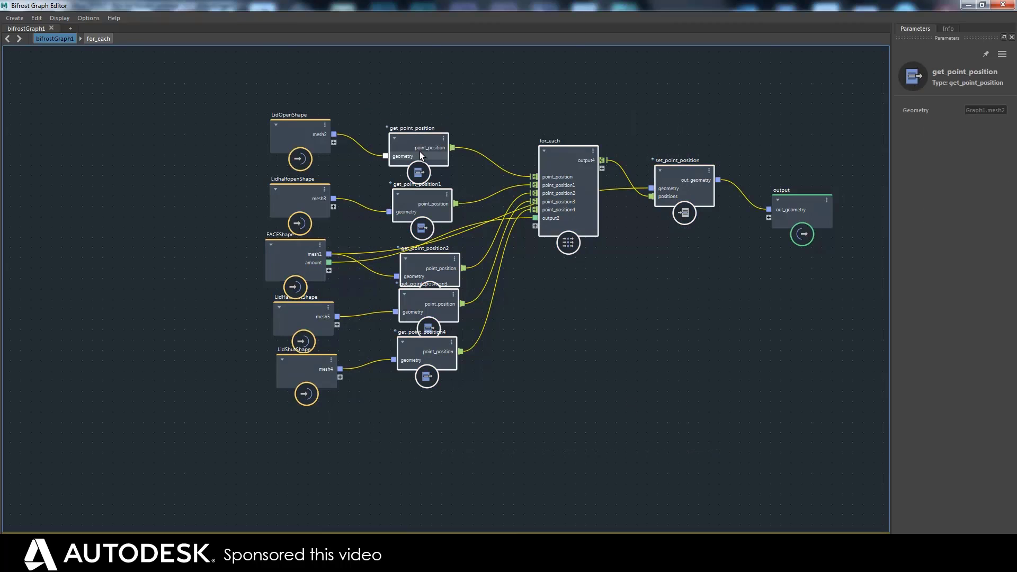
key("ctrl+g")
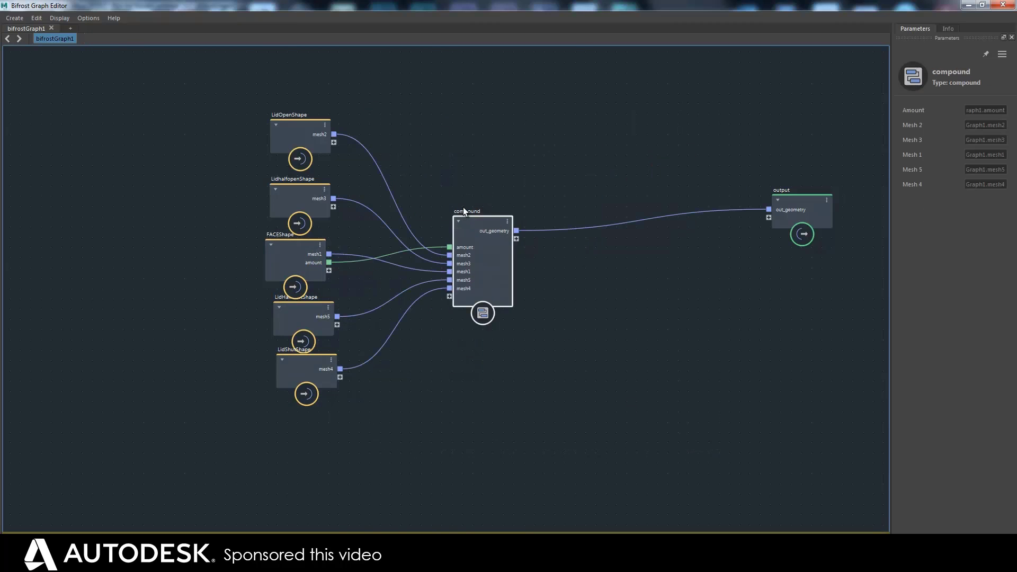
left_click(467, 209)
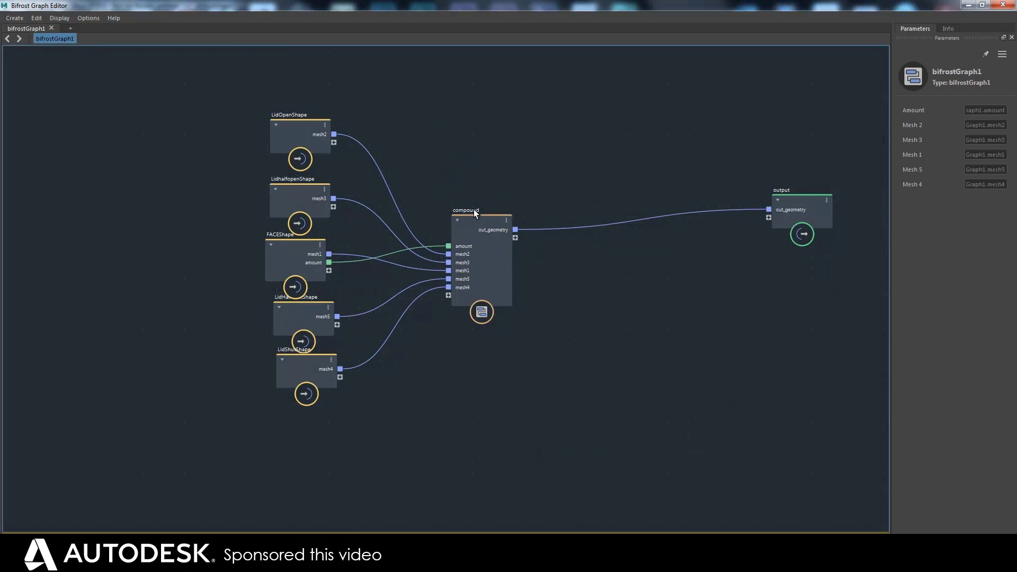
Step: Spread the five input shape nodes apart into a clearer column and nudge the compound slightly
left_click_drag(292, 137, 284, 126)
left_click_drag(280, 198, 279, 189)
left_click_drag(279, 254, 276, 244)
left_click_drag(293, 319, 288, 316)
left_click_drag(304, 371, 299, 375)
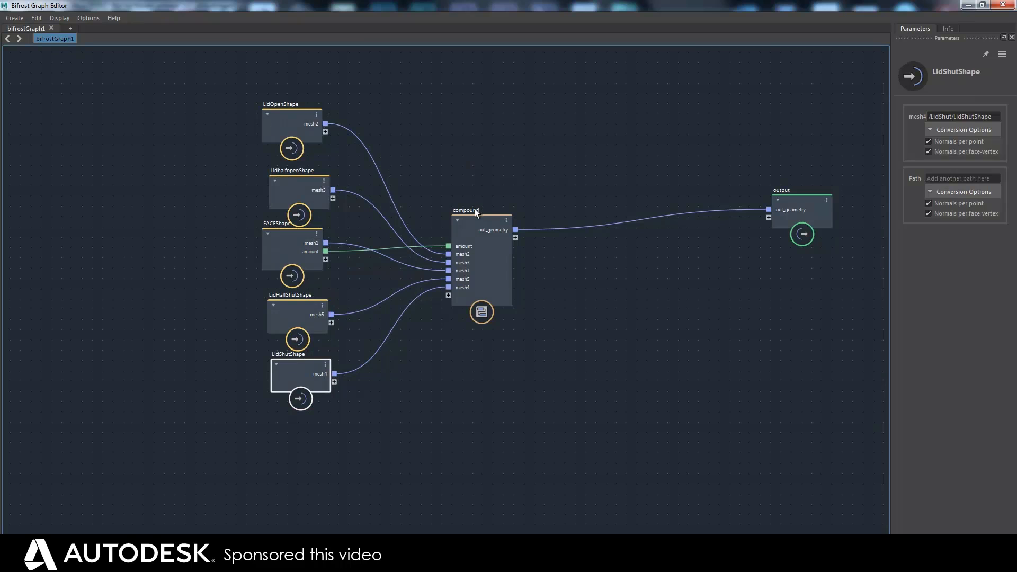
left_click_drag(473, 209, 468, 208)
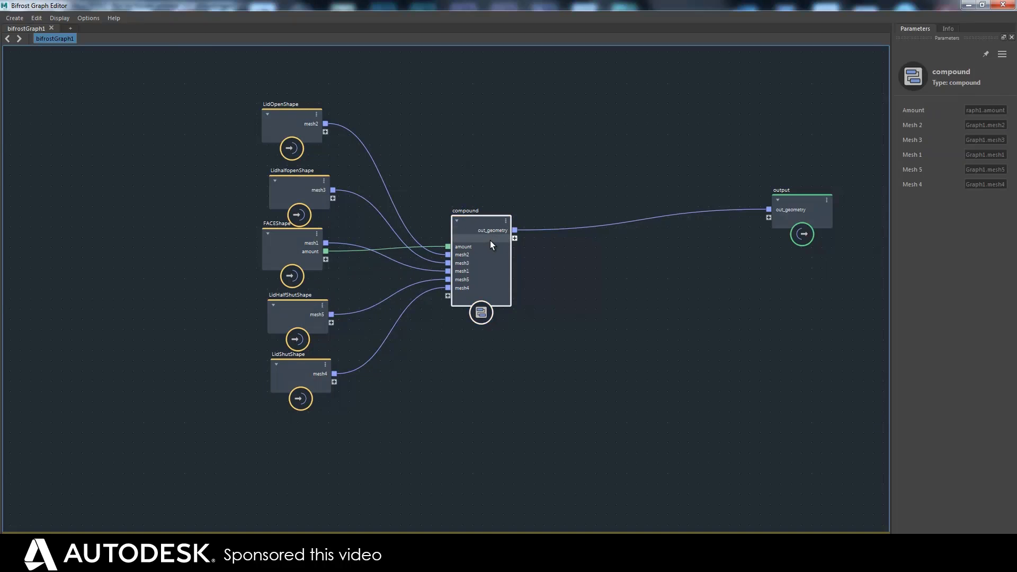
Step: Rename the compound as EYELID_sequence
key("f")
left_click(393, 151)
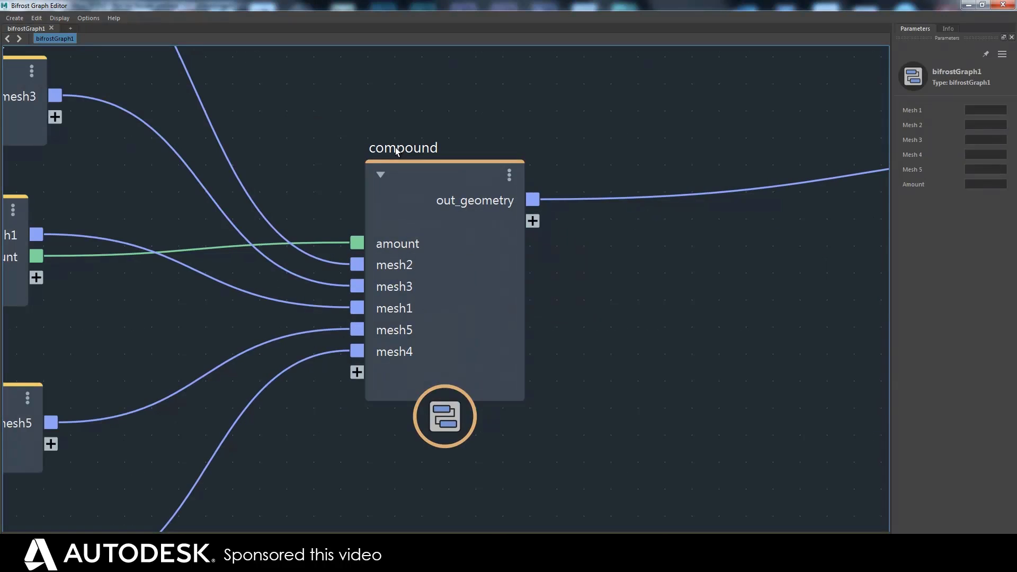
right_click(393, 148)
left_click(385, 143)
left_click_drag(386, 148, 392, 176)
left_click(386, 148)
scroll(483, 153, "down", 5)
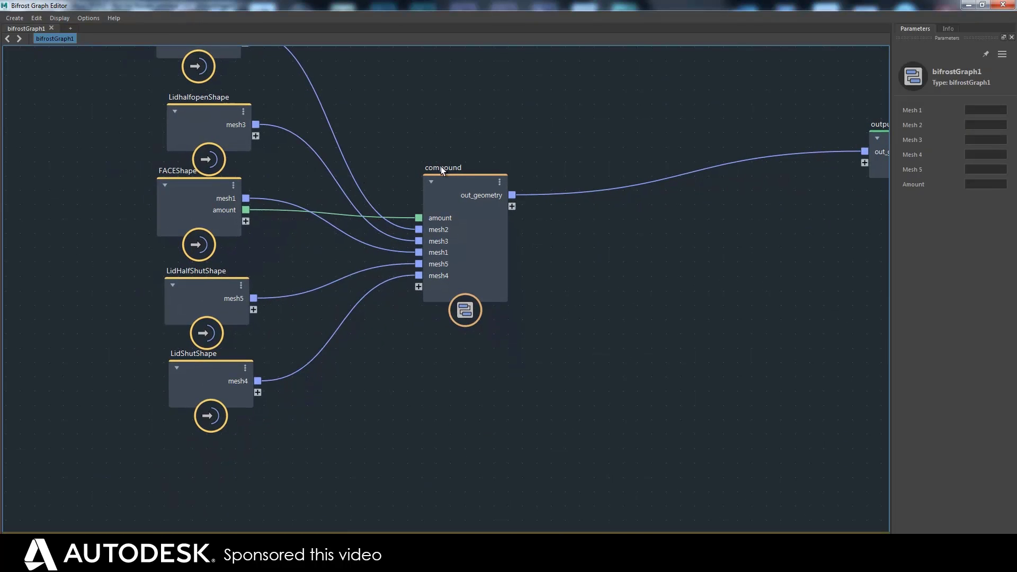
double_click(442, 168)
type("EYE")
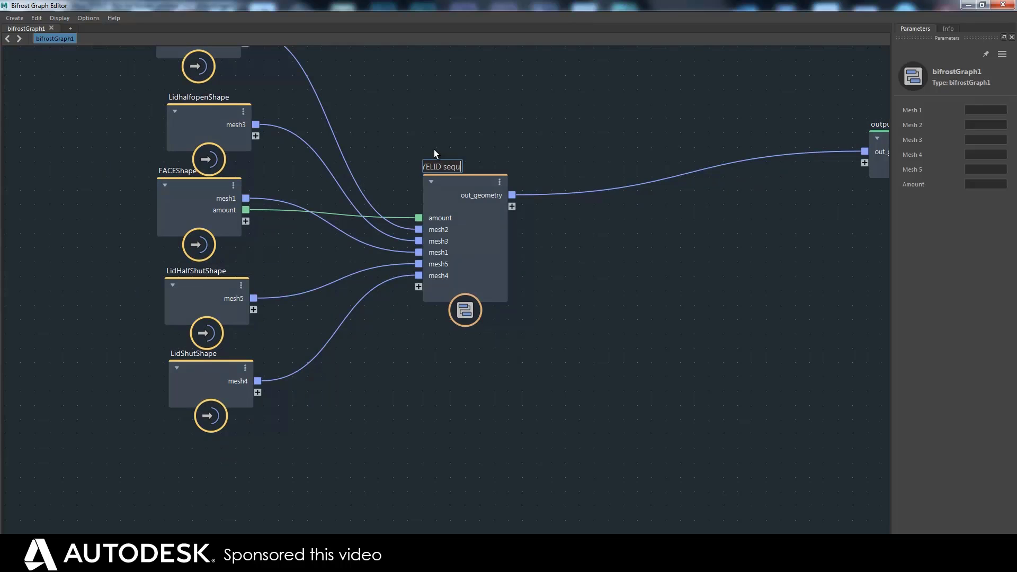
type("LID_sequence")
key("Return")
Step: Rearrange the LidOpenShape, LidhalfopenShape and FACEShape nodes into an evenly spaced column beside EYELID_sequence
left_click_drag(193, 211, 192, 231)
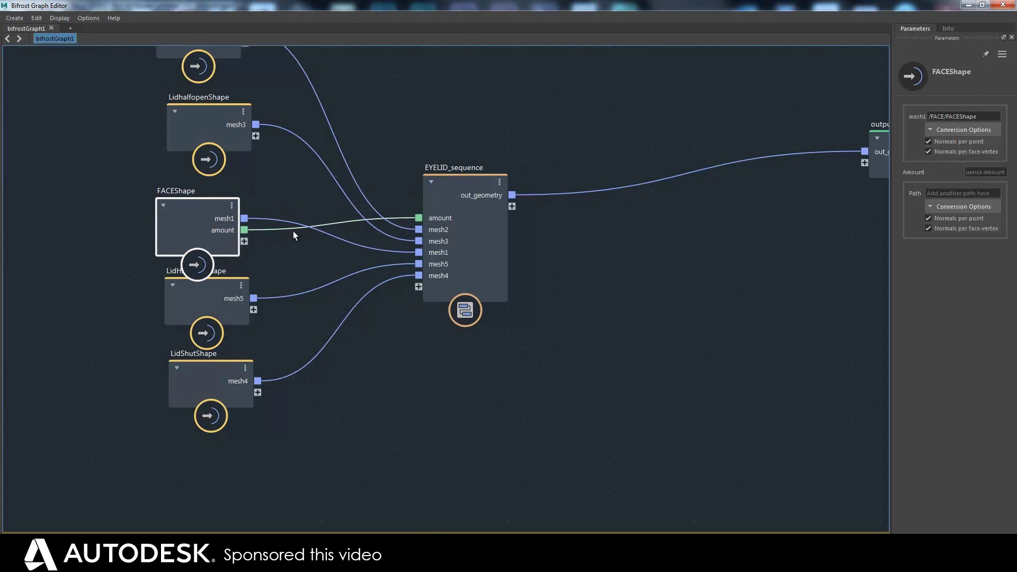
middle_click_drag(412, 150, 427, 209)
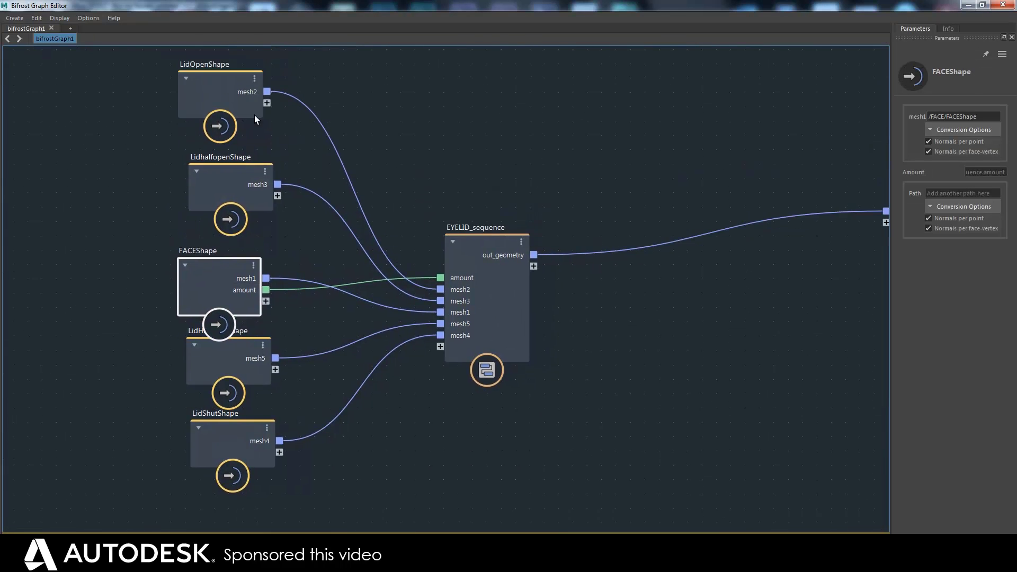
left_click_drag(243, 105, 228, 114)
left_click_drag(227, 179, 203, 177)
left_click_drag(220, 264, 211, 250)
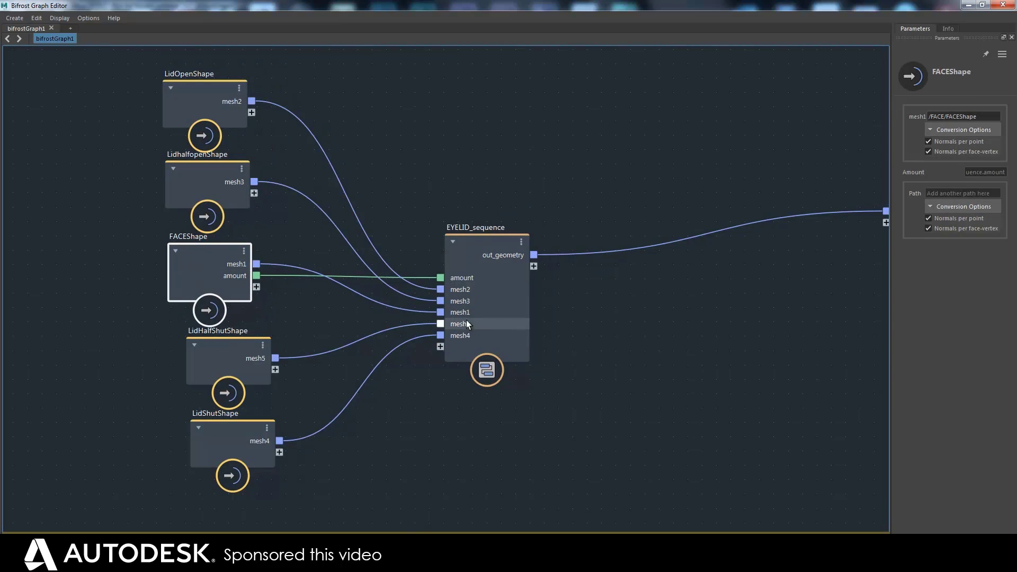
Step: Open the EYELID_sequence compound, return to bifrostGraph1 and rename the compound's mesh2 input port as OPEN
double_click(468, 290)
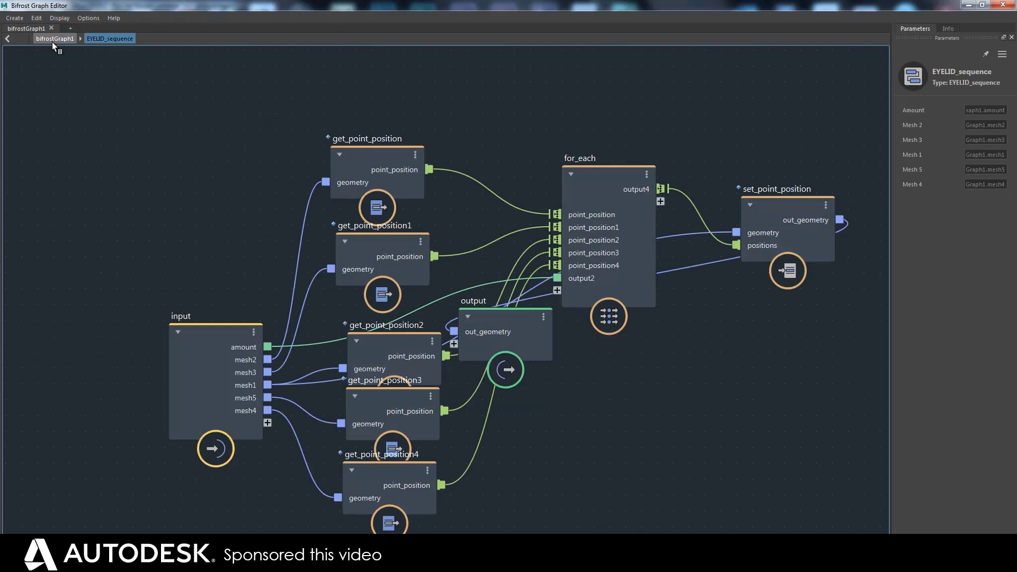
left_click(57, 41)
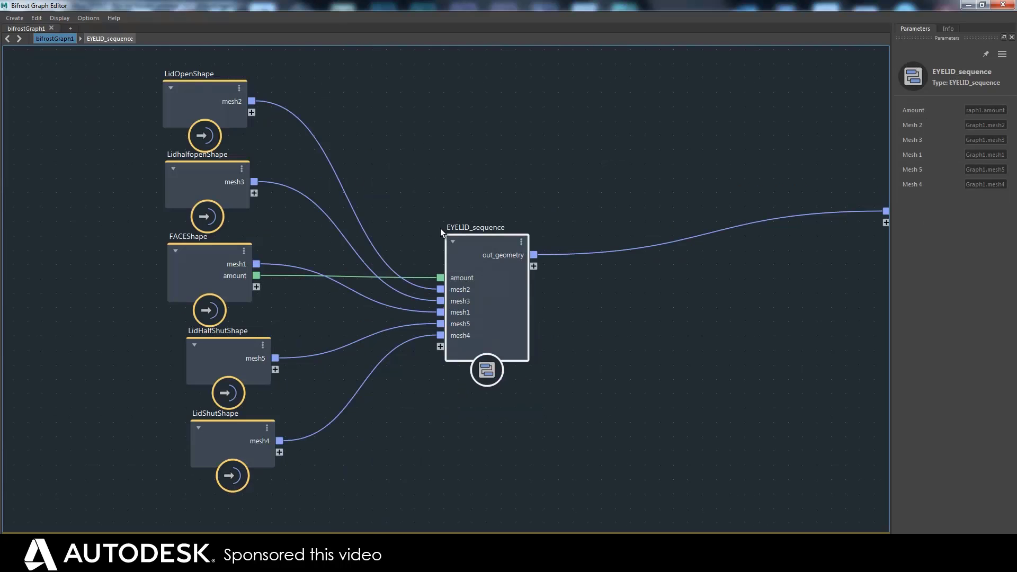
right_click(465, 290)
left_click(488, 295)
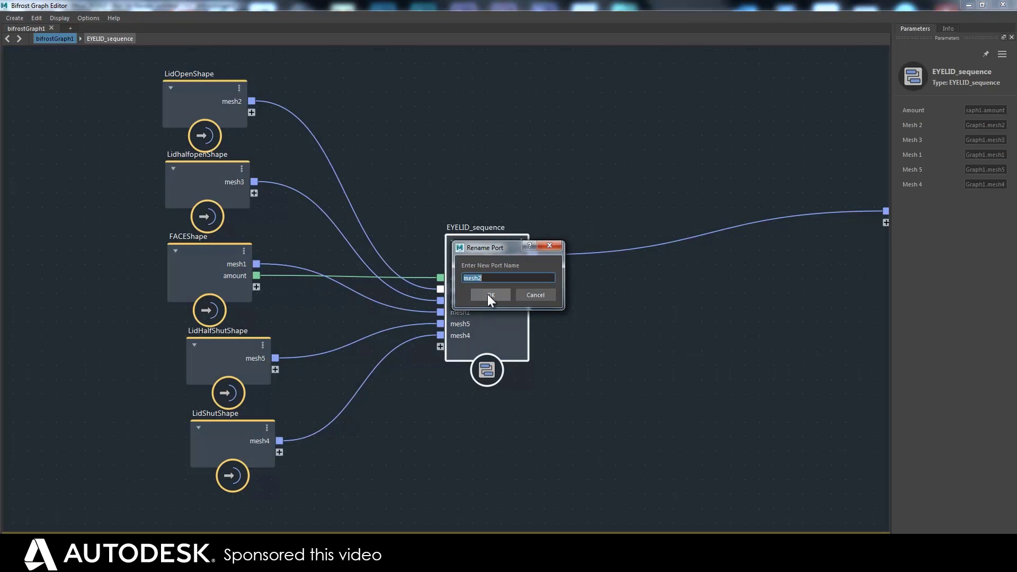
type("OPEN")
left_click(491, 295)
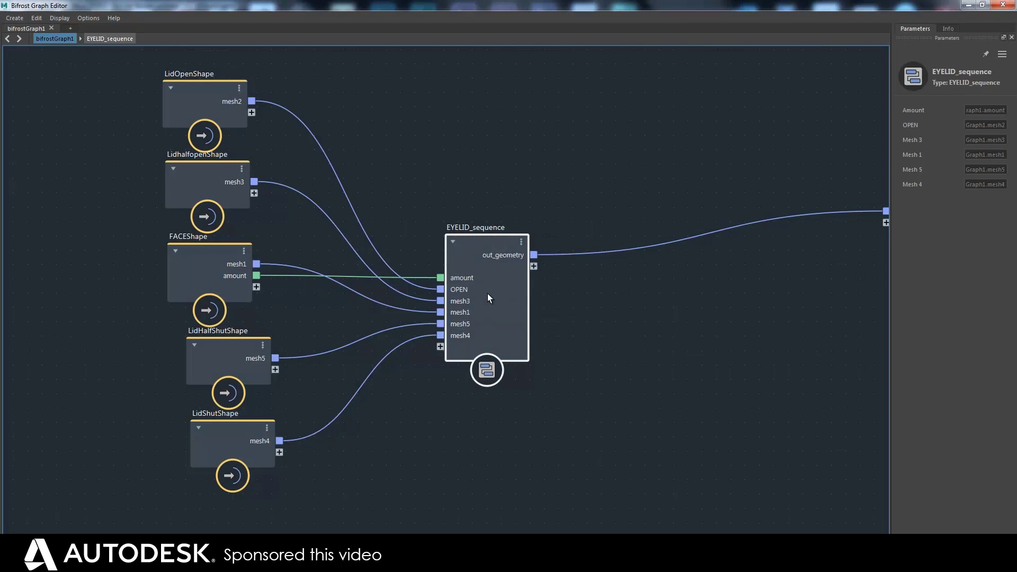
Step: Rename the mesh3 input port of EYELID_sequence as halfOpen and move its amount port below all other inputs
right_click(460, 300)
left_click(479, 305)
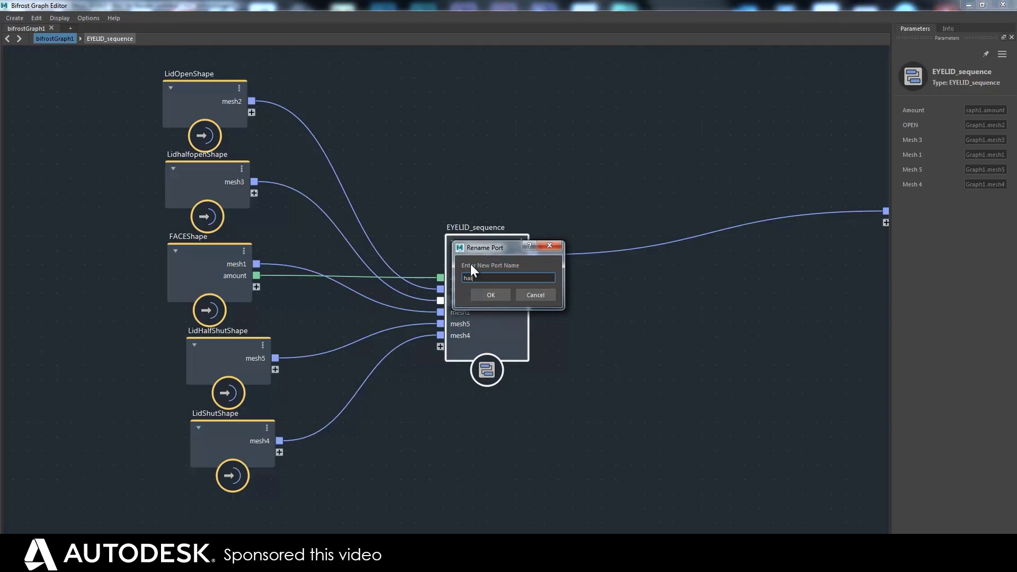
type("halfOpen")
key("Return")
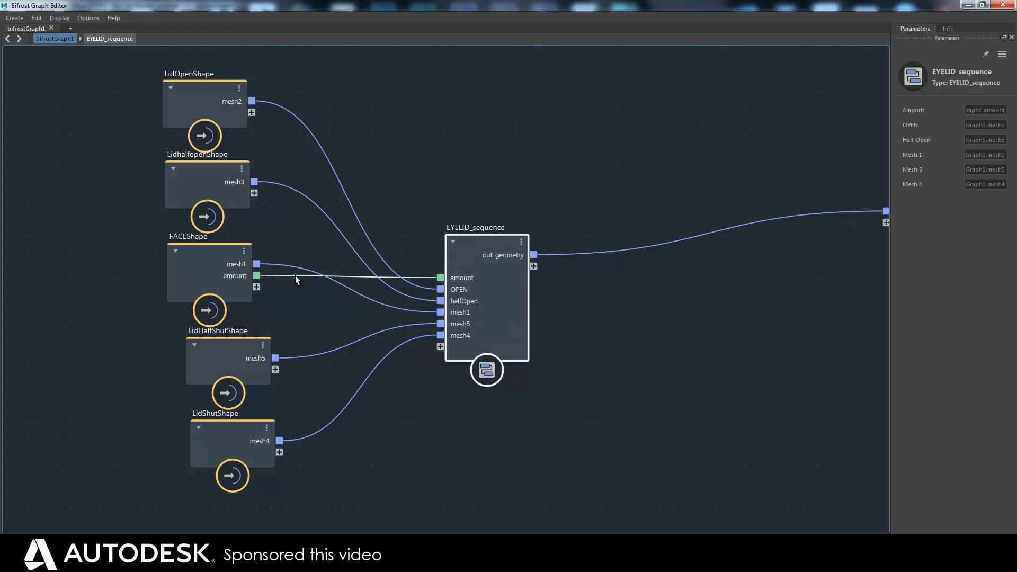
right_click(463, 276)
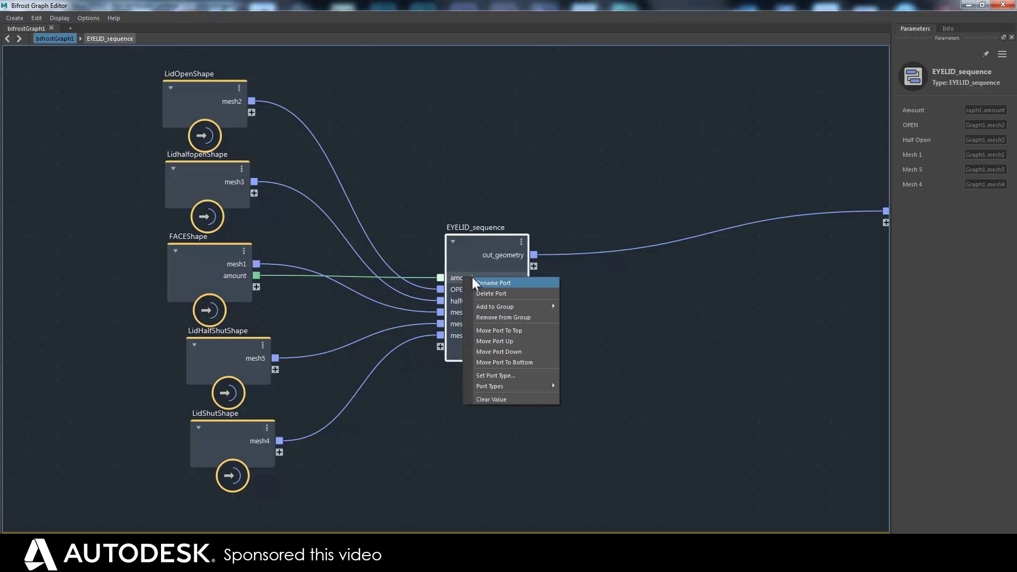
left_click(501, 362)
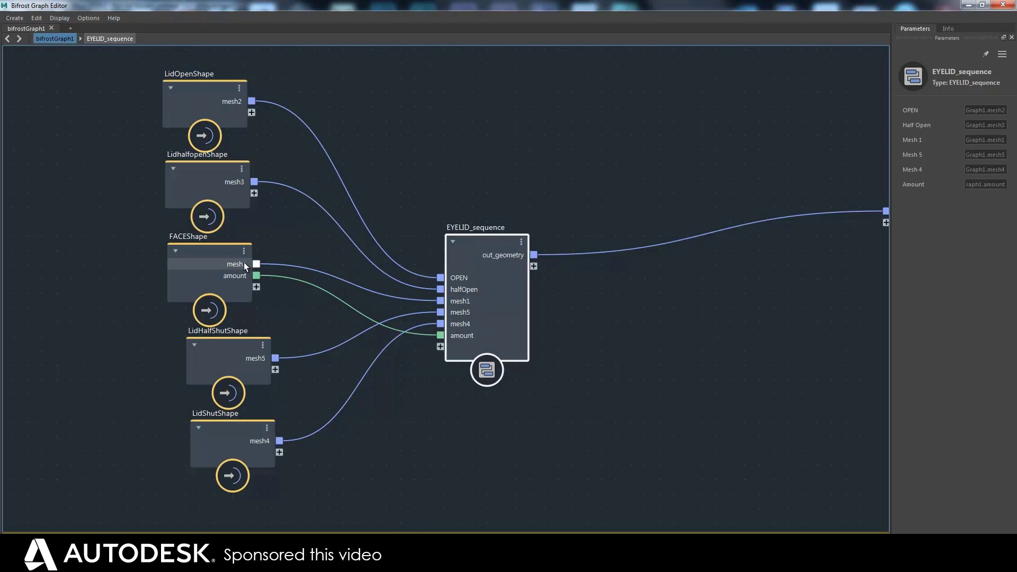
Step: Reposition FACEShape slightly, move EYELID_sequence higher in the graph and put the graph editor away to return to the Maya viewport
left_click_drag(241, 265, 242, 268)
mouse_move(459, 246)
left_mouse_down()
mouse_move(458, 220)
mouse_move(443, 214)
left_mouse_up()
mouse_move(411, 180)
left_mouse_down()
mouse_move(475, 247)
mouse_move(505, 376)
left_mouse_up()
mouse_move(454, 210)
left_mouse_down()
mouse_move(464, 188)
mouse_move(443, 190)
left_mouse_up()
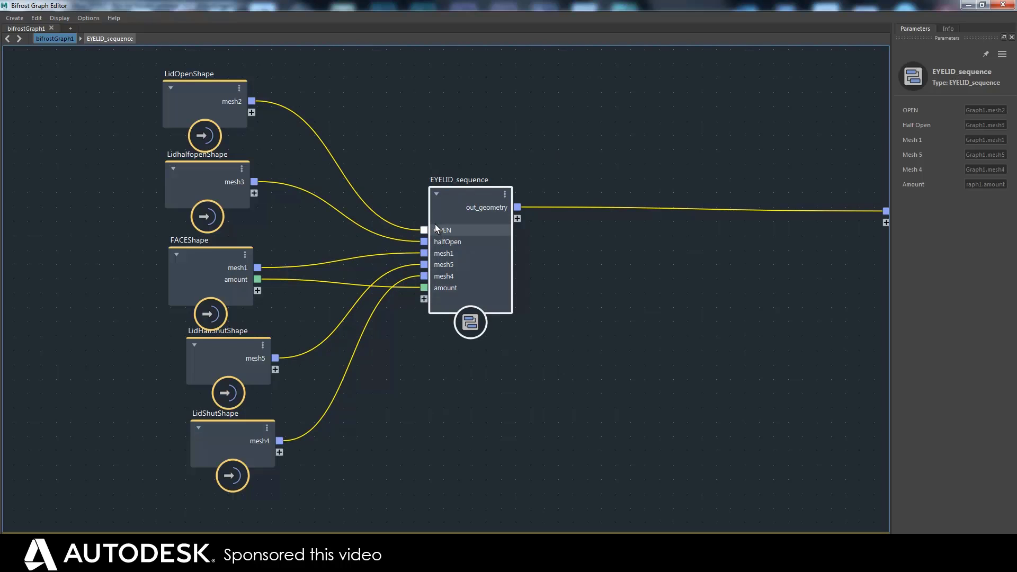
left_click(966, 5)
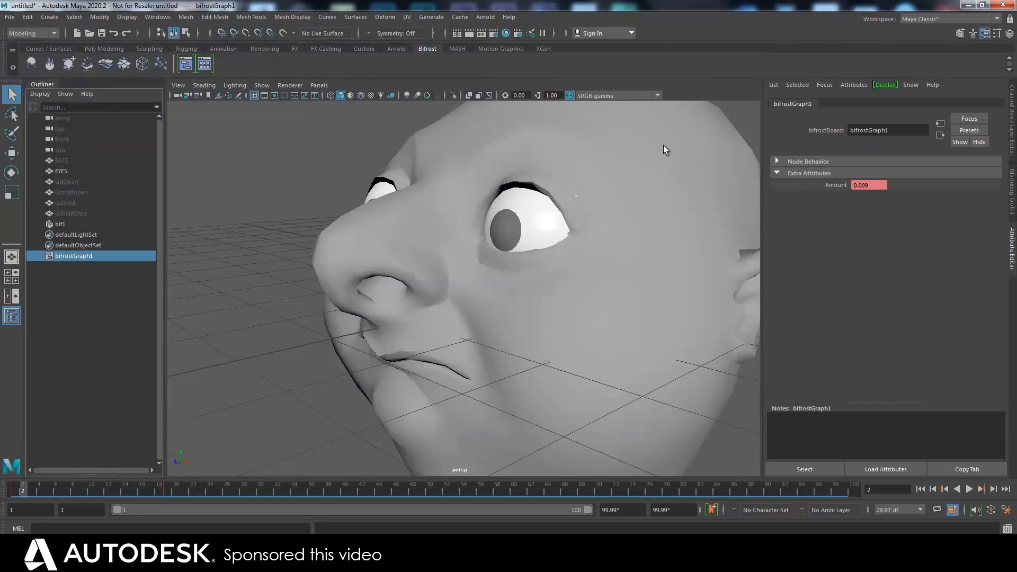